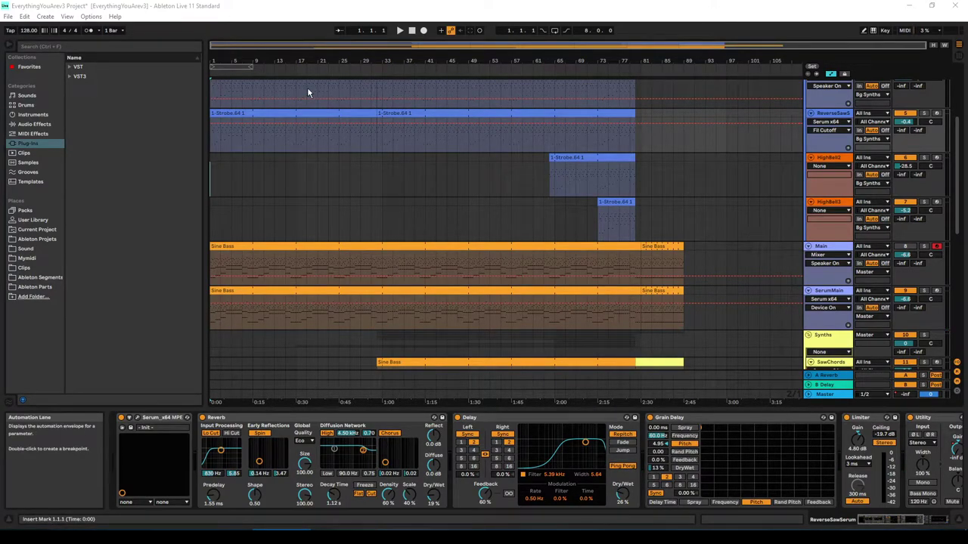
# Step: Select the SerumMain track to show its effects, then play the arrangement to about bar 5
pyautogui.moveTo(955, 210); pyautogui.dragTo(942, 238)
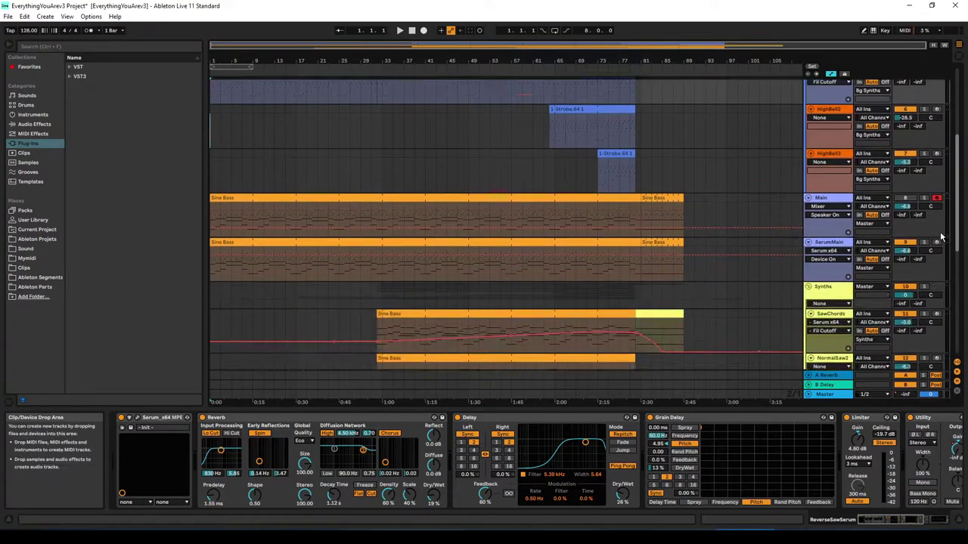
pyautogui.scroll(-2, 941, 238)
pyautogui.click(828, 193)
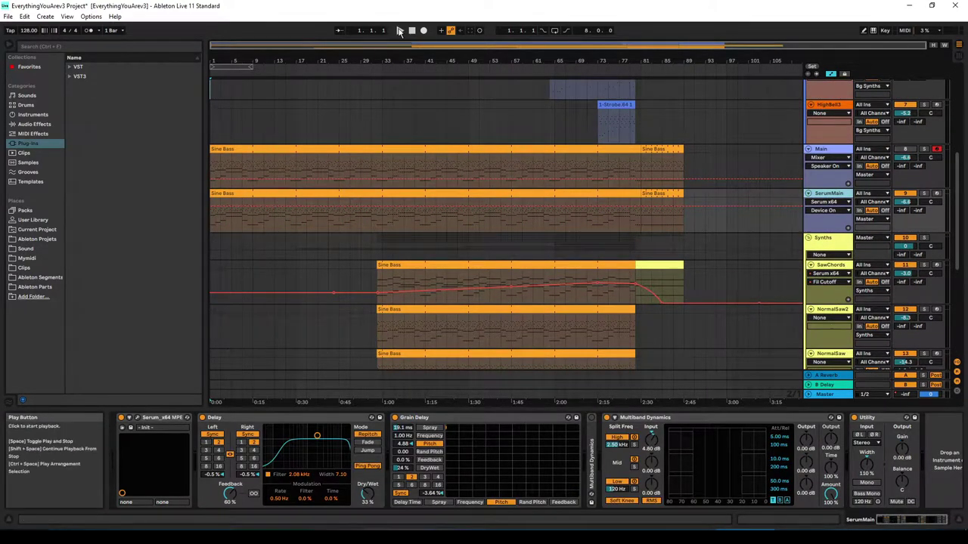
pyautogui.press('space')
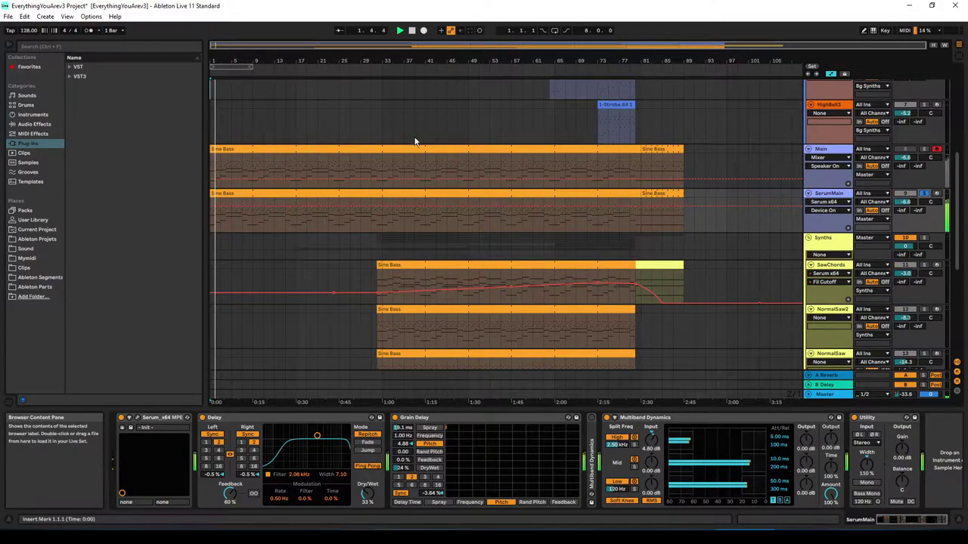
pyautogui.moveTo(250, 230)
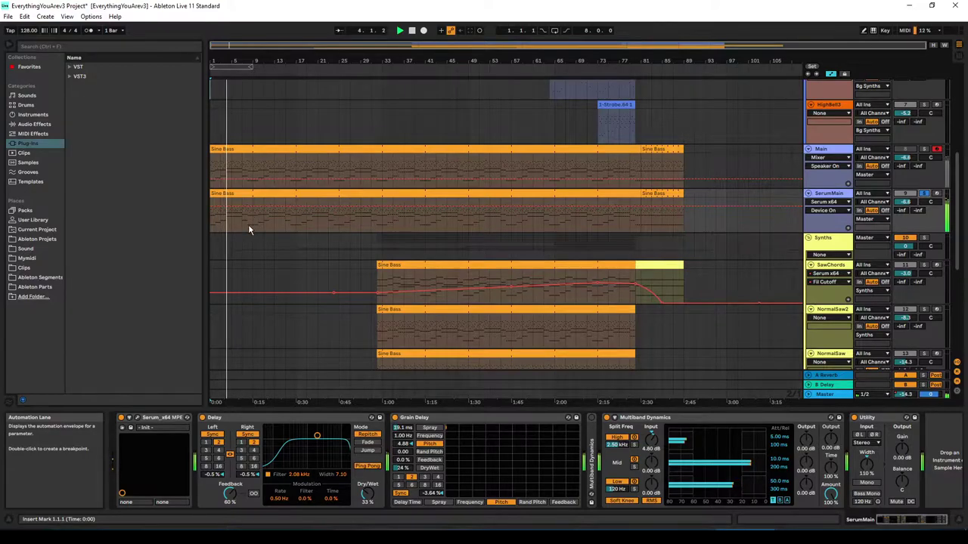
pyautogui.press('space')
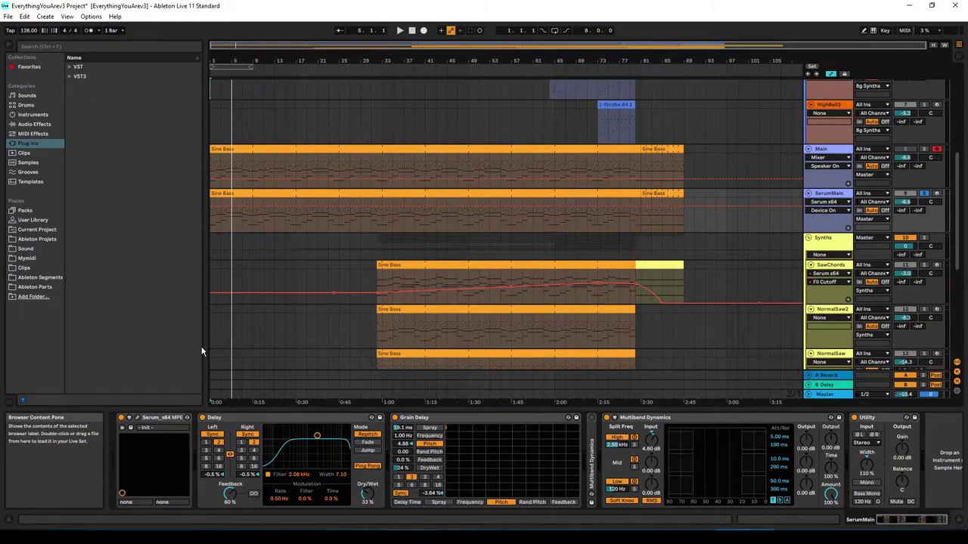
# Step: Open SerumMain's Serum editor on the ENV 2 page and move it higher
pyautogui.click(137, 418)
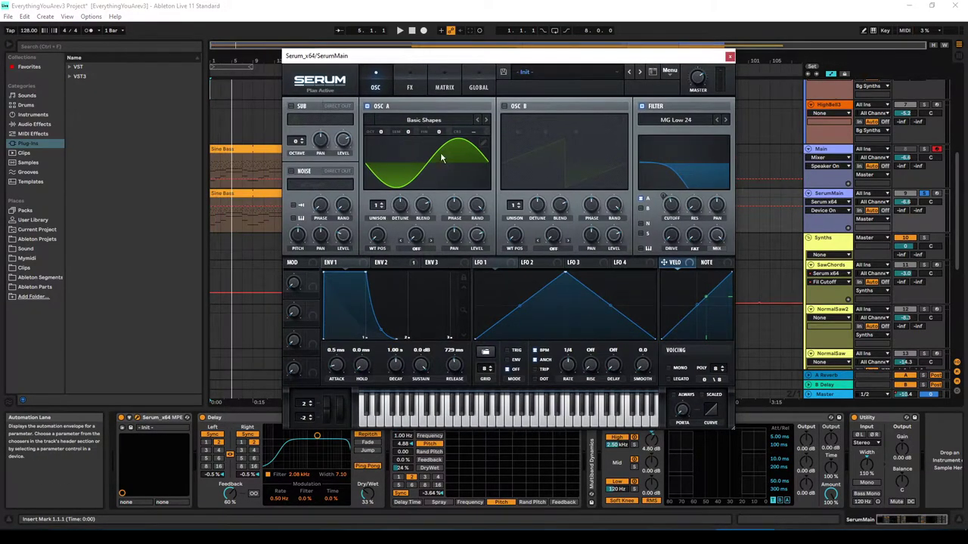
pyautogui.click(386, 263)
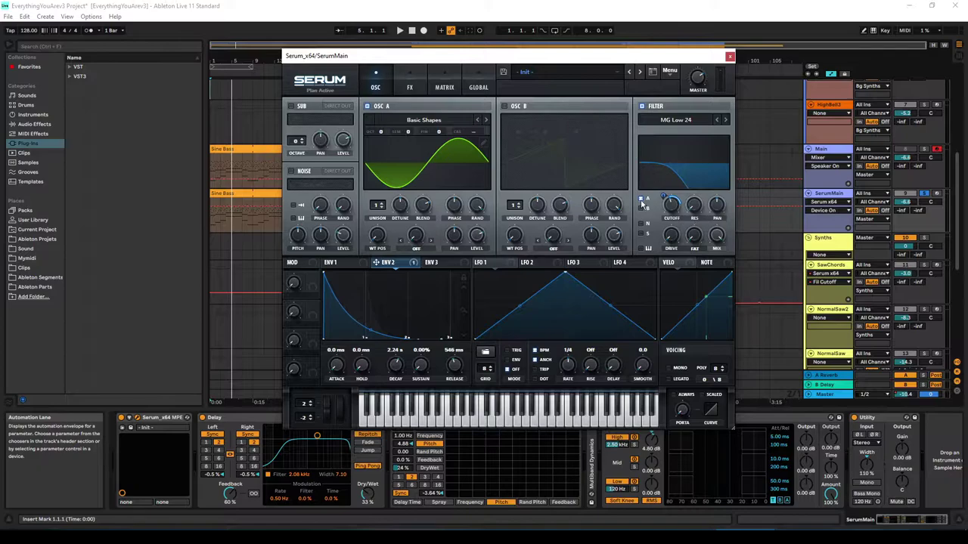
pyautogui.moveTo(367, 55); pyautogui.dragTo(367, 23)
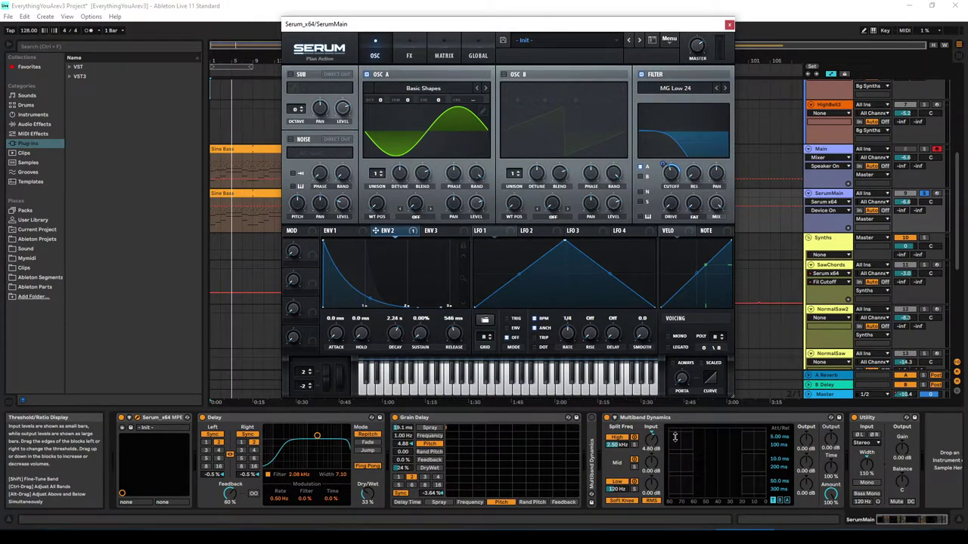
# Step: Switch off SerumMain's Delay, Grain Delay and Multiband Dynamics effects
pyautogui.click(204, 417)
pyautogui.click(394, 417)
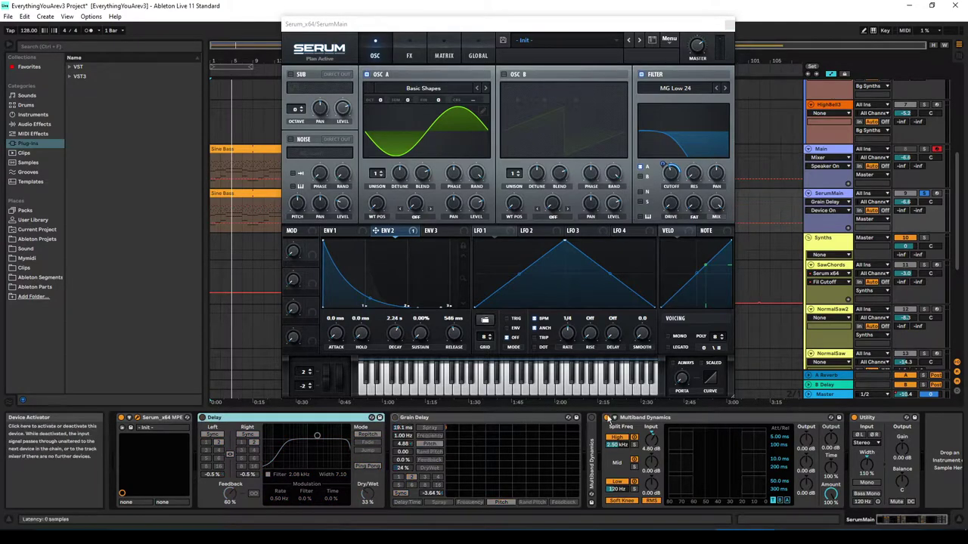
pyautogui.click(608, 419)
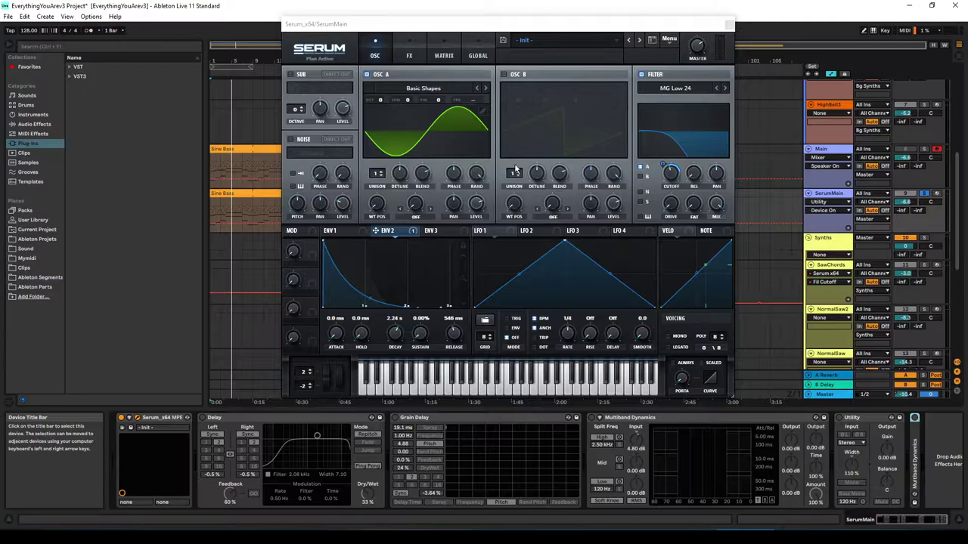
pyautogui.moveTo(476, 23); pyautogui.dragTo(462, 87)
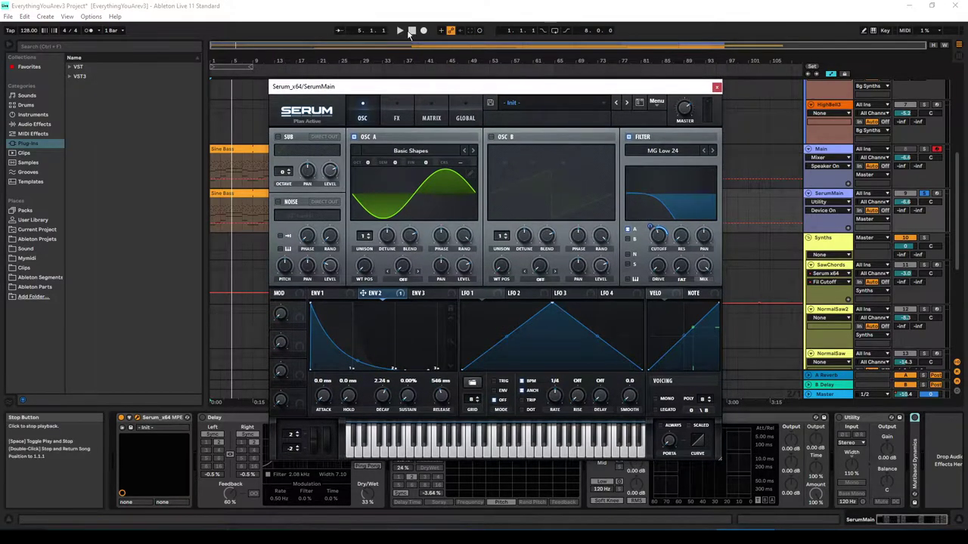
# Step: Stop playback, reselect SerumMain and reopen its Serum editor, placed up and right
pyautogui.click(409, 34)
pyautogui.click(246, 166)
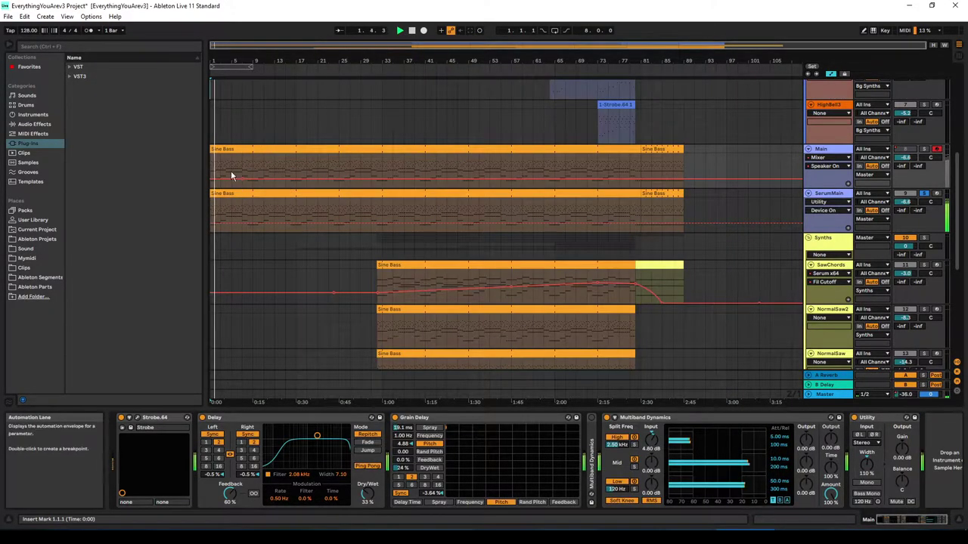
pyautogui.click(824, 195)
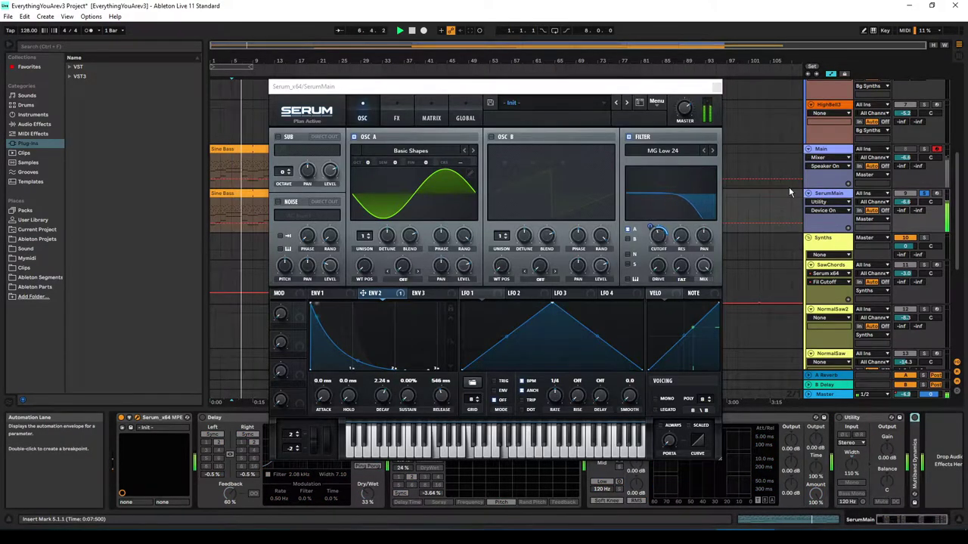
pyautogui.moveTo(611, 91); pyautogui.dragTo(708, 47)
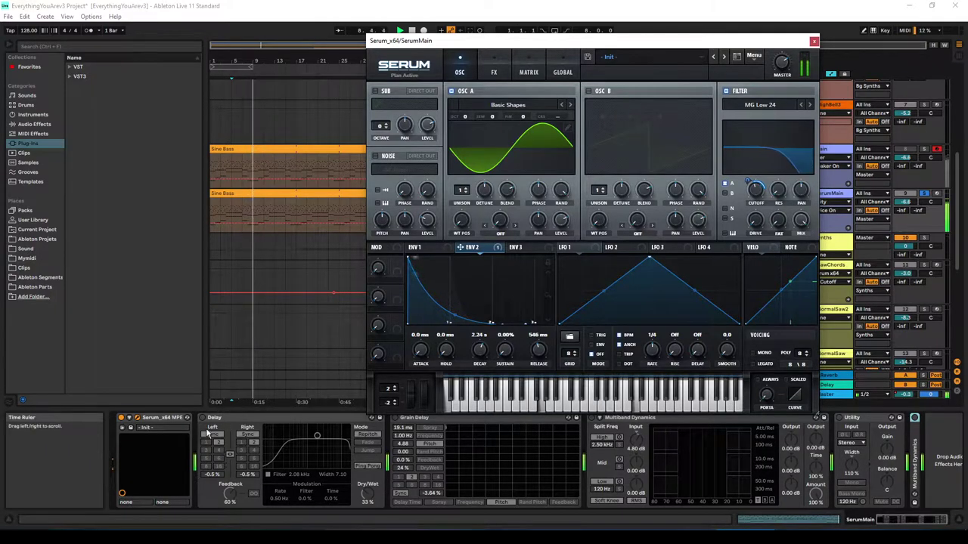
# Step: Re-enable SerumMain's Delay and Grain Delay and play the bass to hear them
pyautogui.click(201, 418)
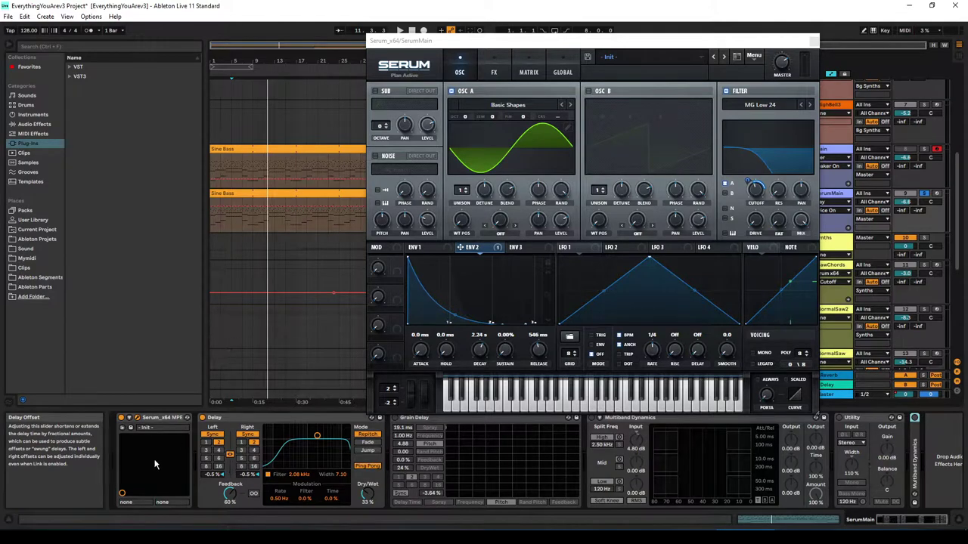
pyautogui.moveTo(394, 43); pyautogui.dragTo(394, 51)
pyautogui.press('space')
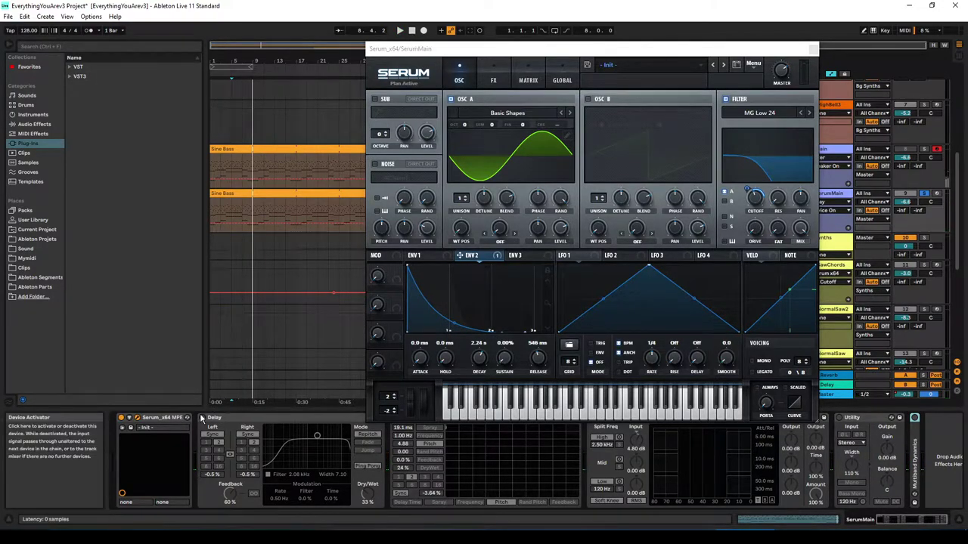
pyautogui.press('0')
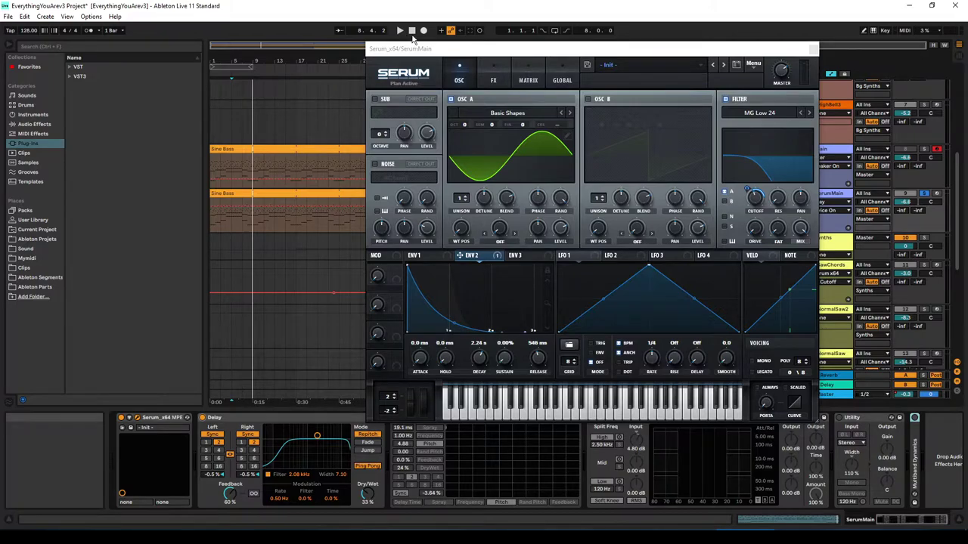
pyautogui.click(400, 30)
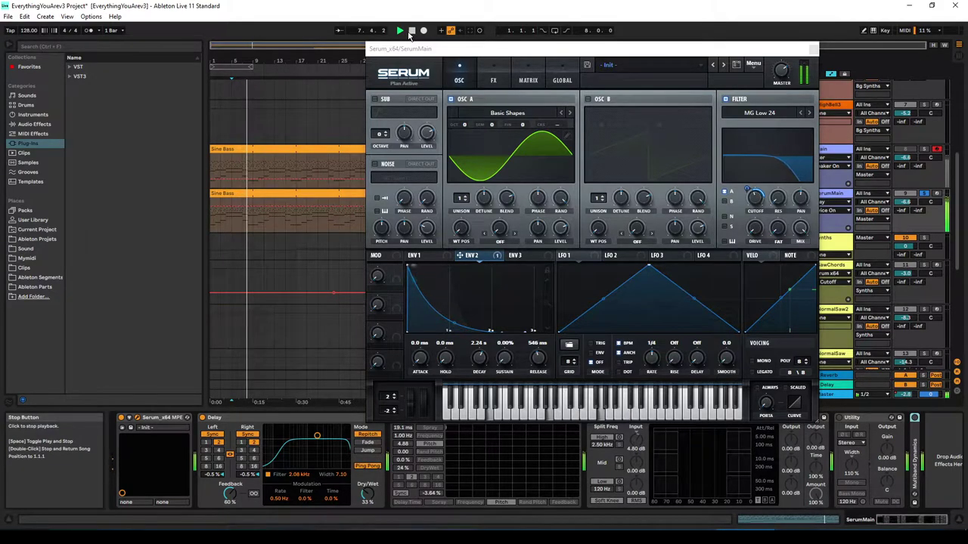
pyautogui.click(411, 31)
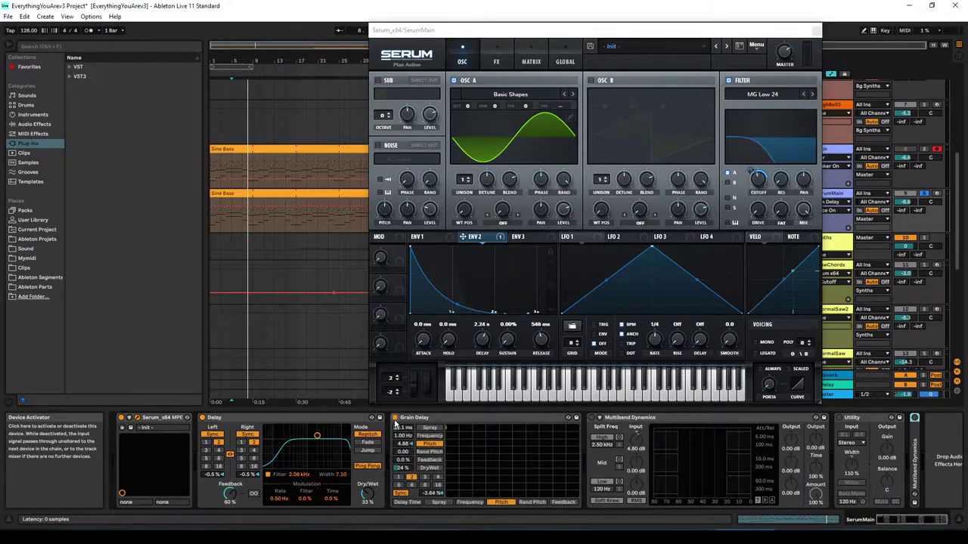
# Step: Start playback from bar 9 with SerumMain's Serum editor reopened
pyautogui.moveTo(423, 31); pyautogui.dragTo(404, 90)
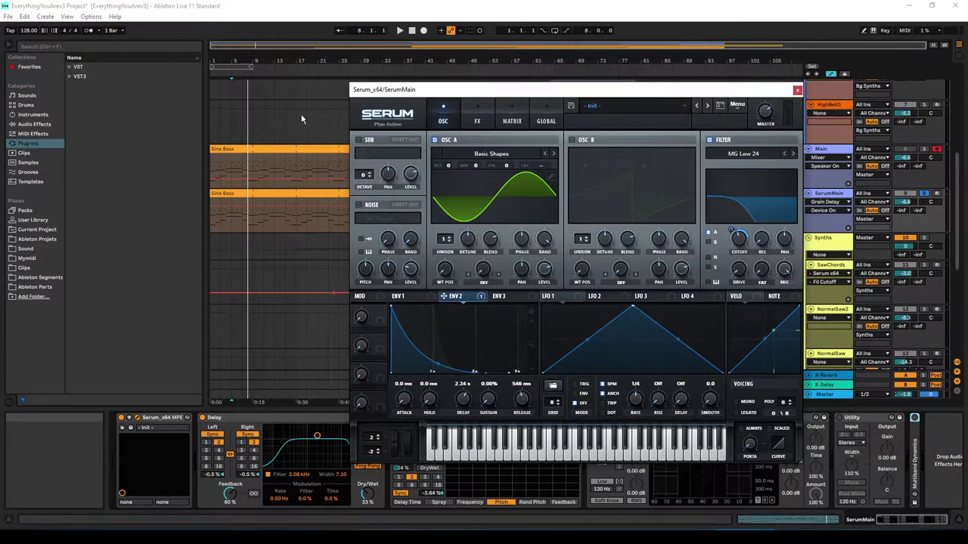
pyautogui.click(252, 135)
pyautogui.press('space')
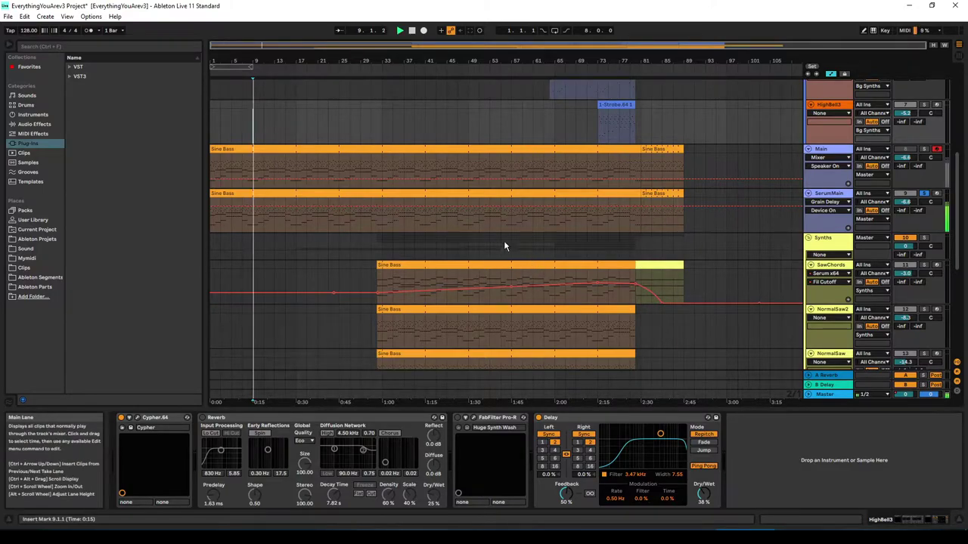
pyautogui.click(827, 193)
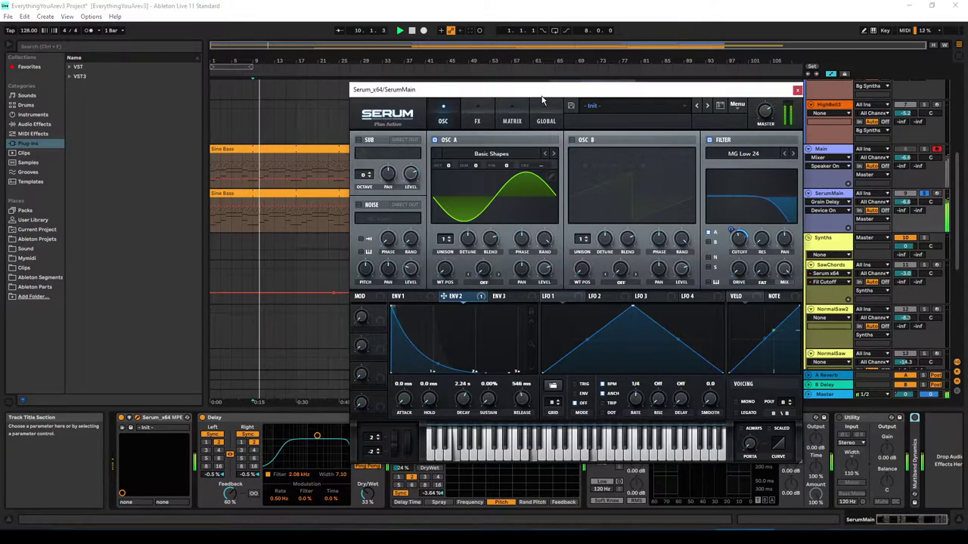
pyautogui.moveTo(440, 92); pyautogui.dragTo(514, 26)
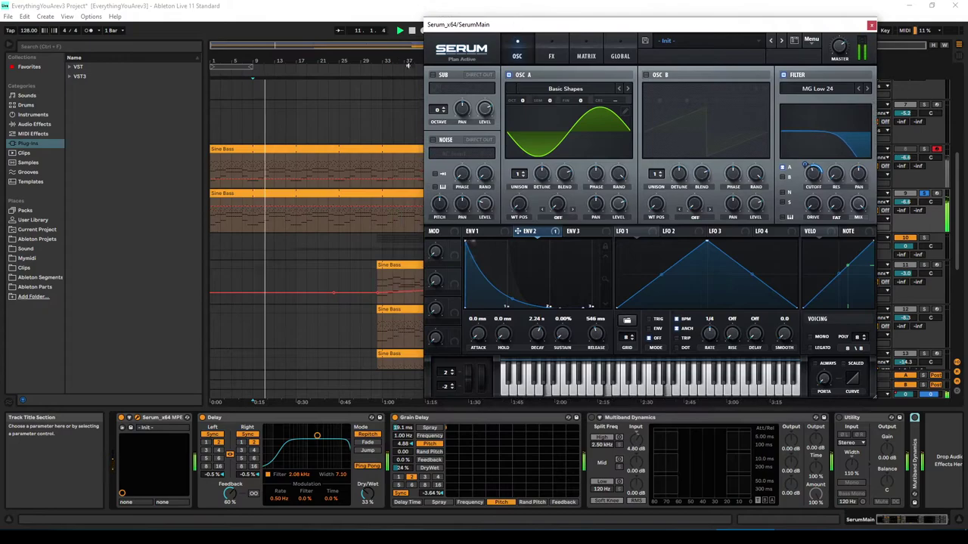
# Step: Toggle Grain Delay off and on to compare, then set its Dry/Wet to 100%
pyautogui.click(394, 419)
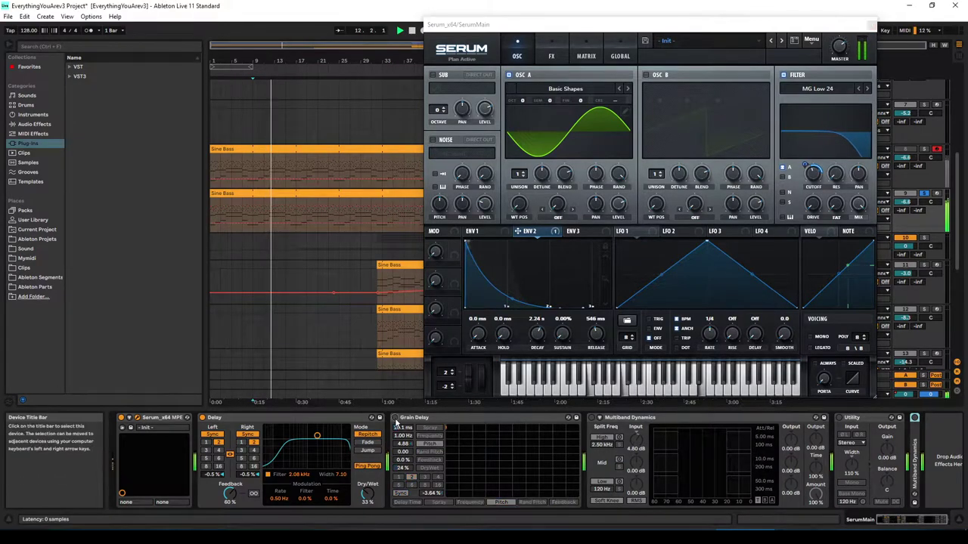
pyautogui.click(394, 418)
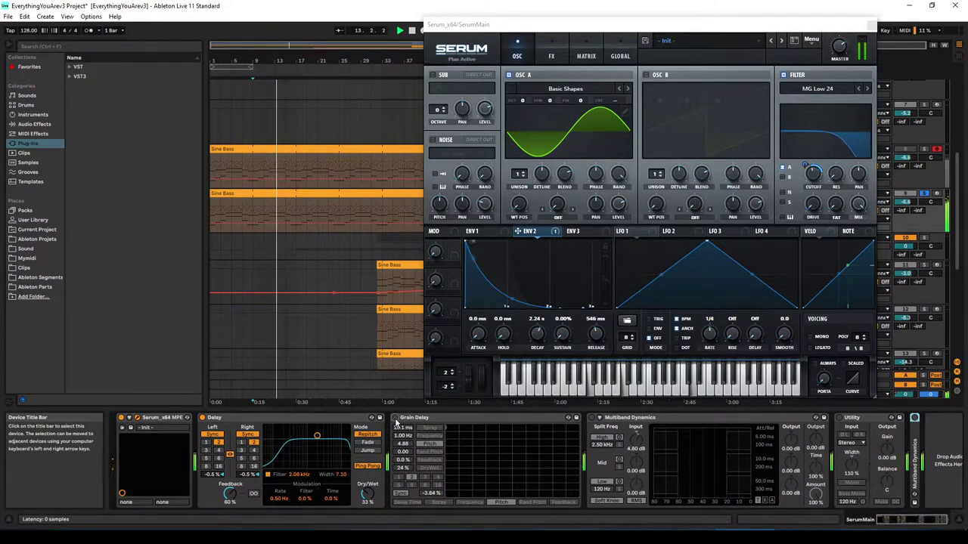
pyautogui.click(412, 34)
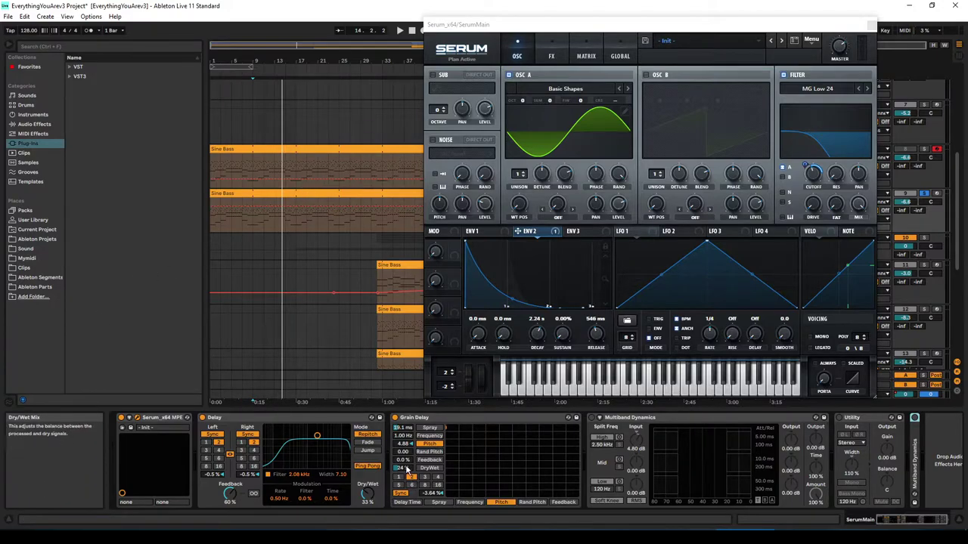
pyautogui.moveTo(404, 467); pyautogui.dragTo(404, 439)
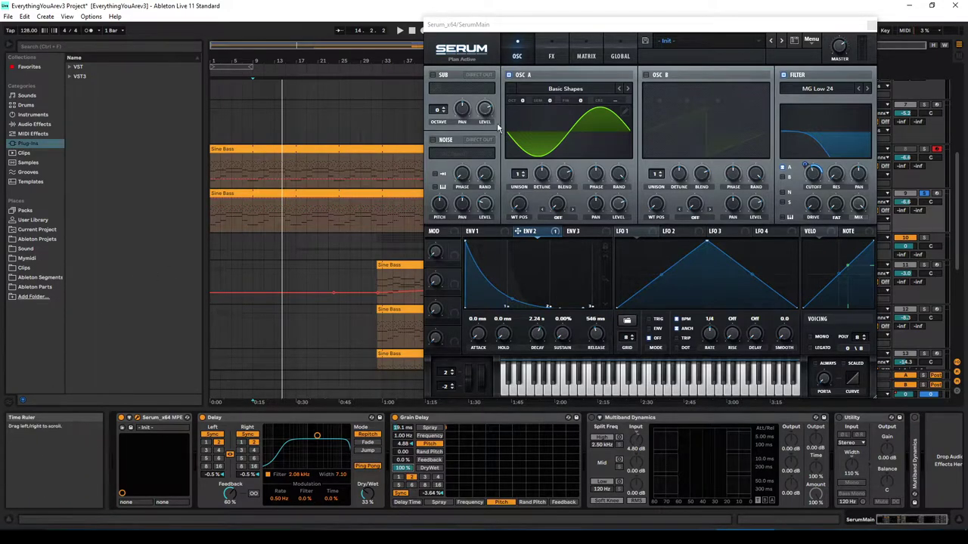
# Step: Play SerumMain from bar 9 several times to hear the Serum patch, then stop
pyautogui.press('space')
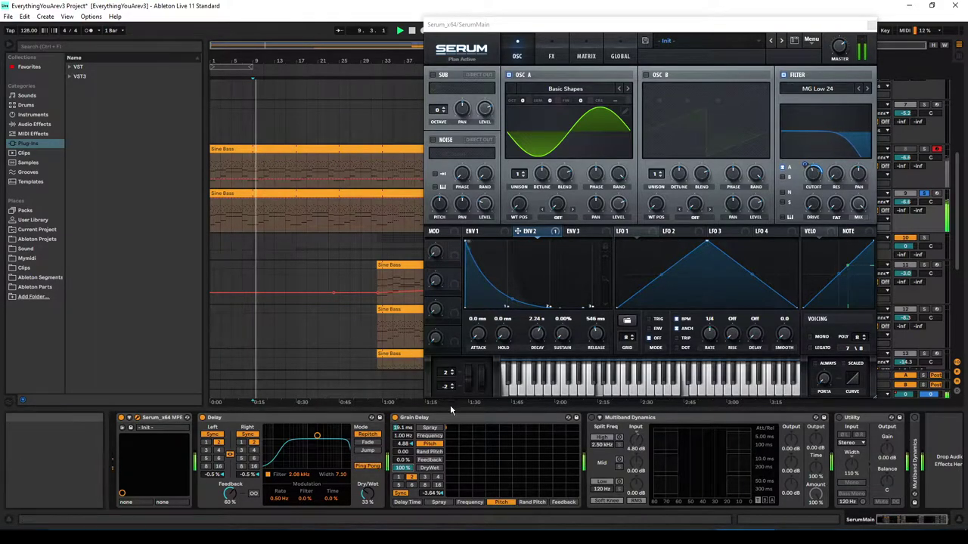
pyautogui.press('space')
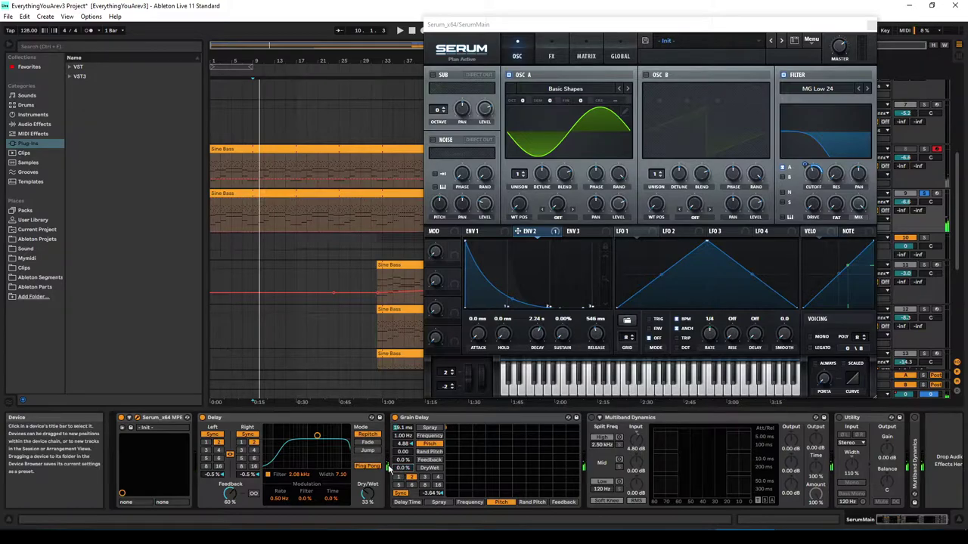
pyautogui.press('space')
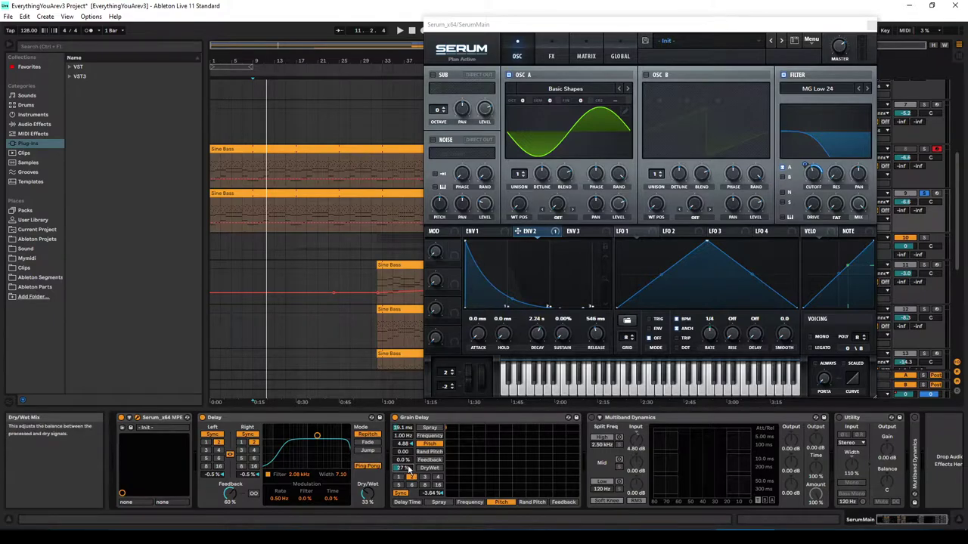
pyautogui.press('space')
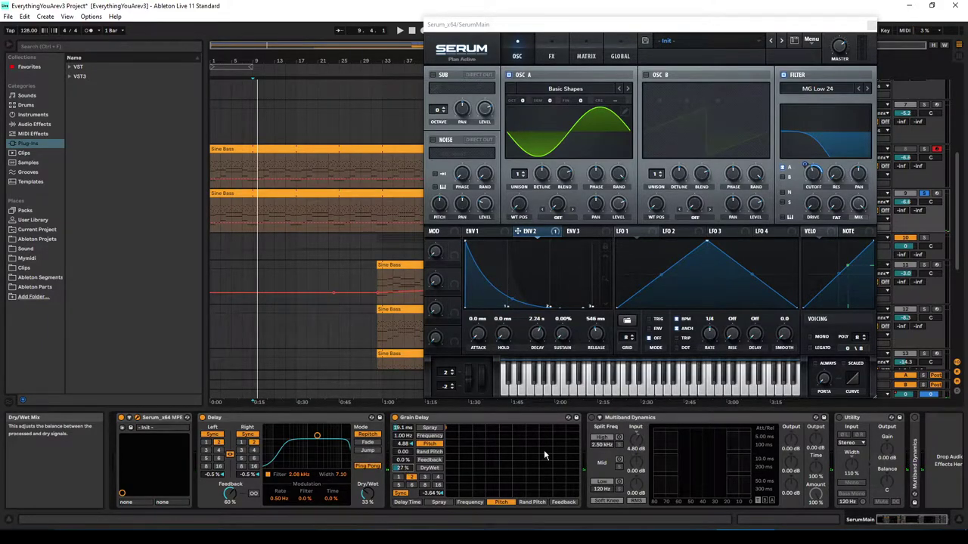
pyautogui.scroll(1, 409, 189)
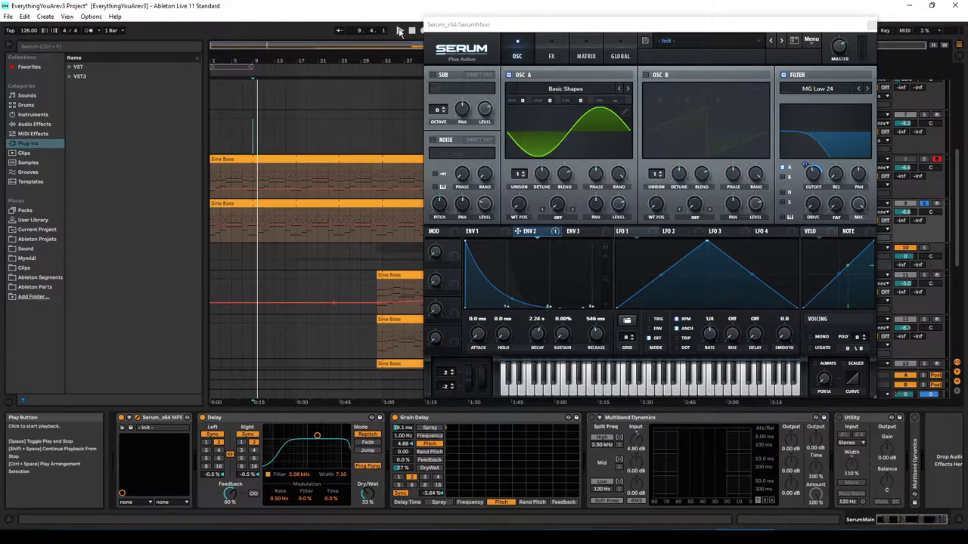
pyautogui.click(400, 31)
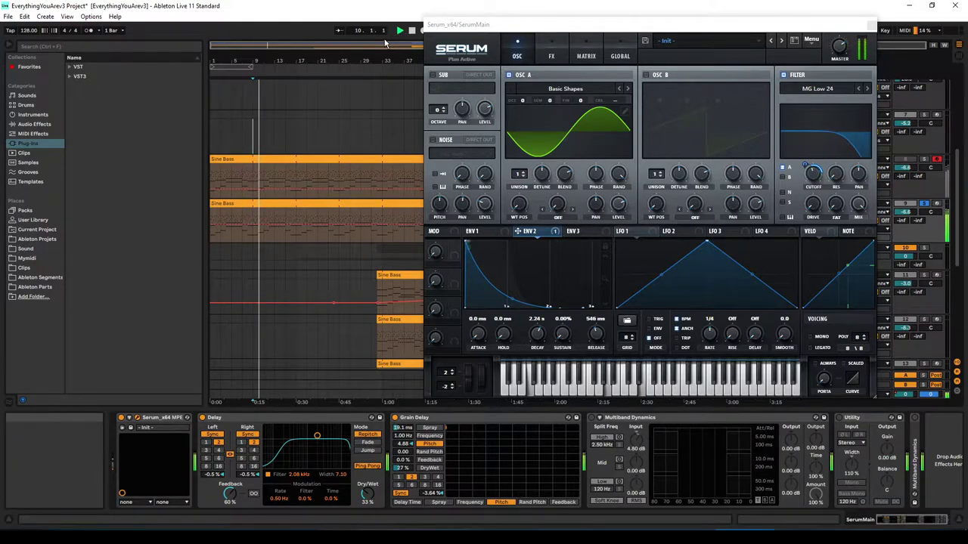
pyautogui.click(412, 30)
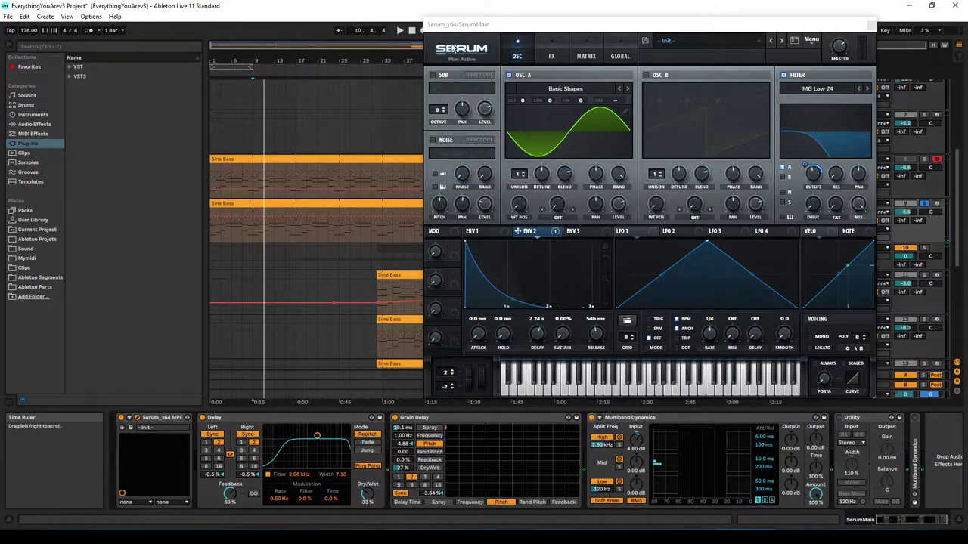
# Step: Move the Serum window left to expose the tracks, play and stop, then restart playback
pyautogui.moveTo(452, 26); pyautogui.dragTo(452, 47)
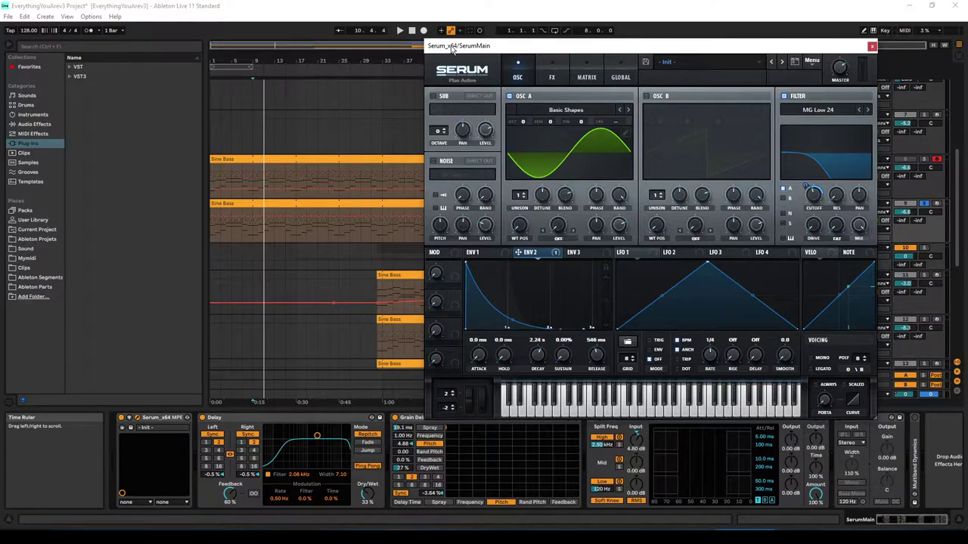
pyautogui.click(399, 31)
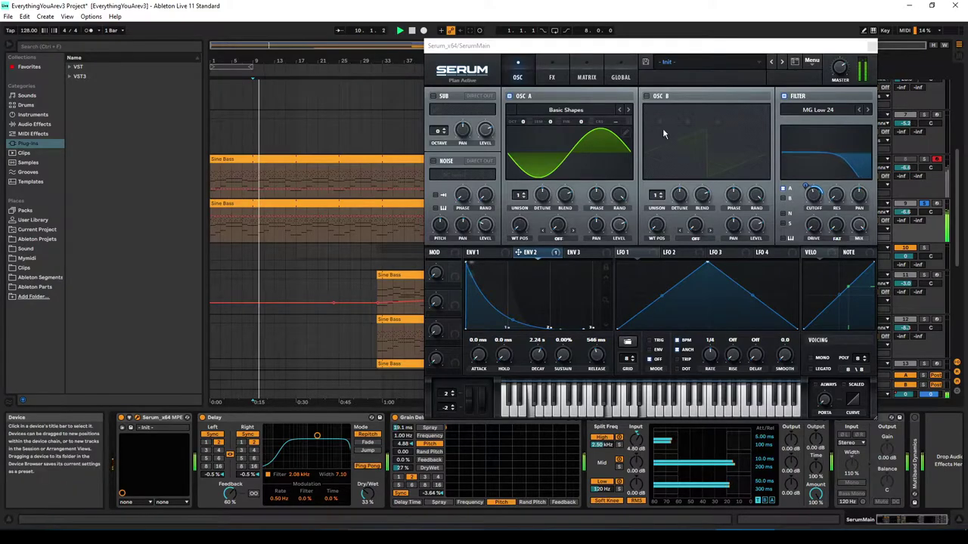
pyautogui.moveTo(635, 47); pyautogui.dragTo(451, 47)
pyautogui.click(411, 30)
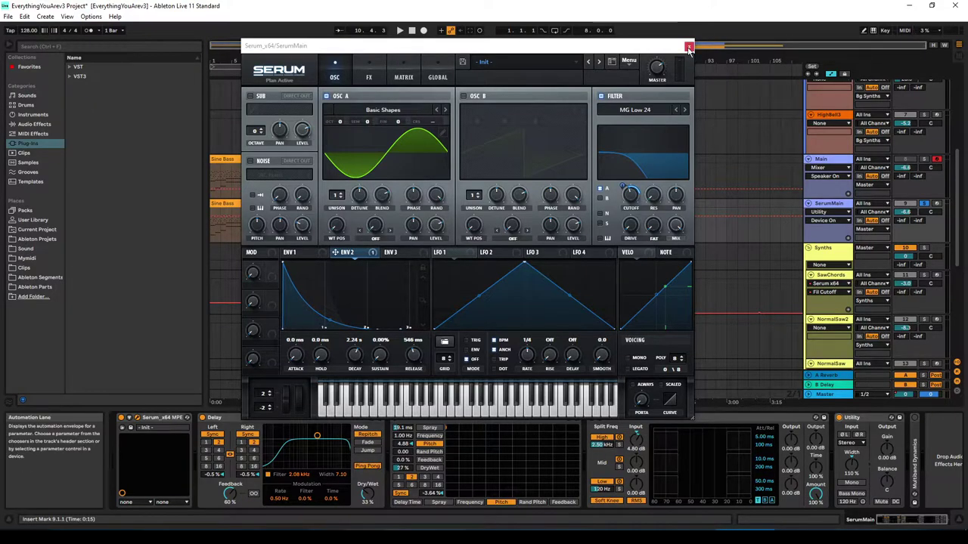
pyautogui.press('space')
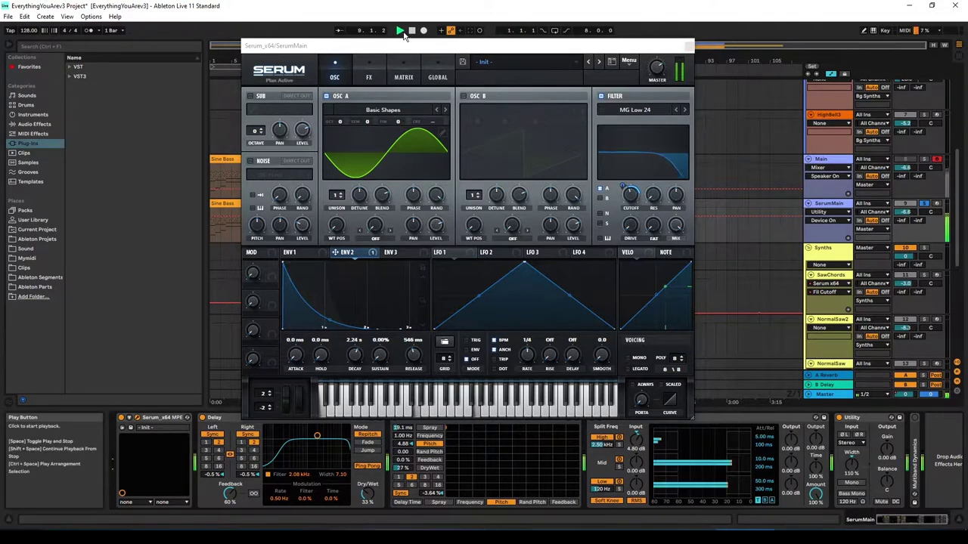
# Step: Stop playback, select the original Main track and open its Strobe synth
pyautogui.click(410, 30)
pyautogui.click(826, 115)
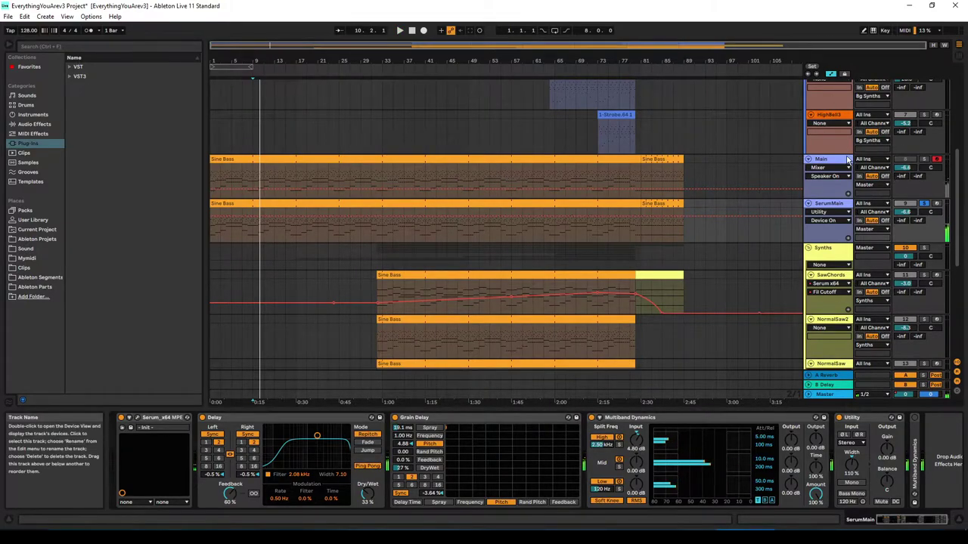
pyautogui.click(910, 173)
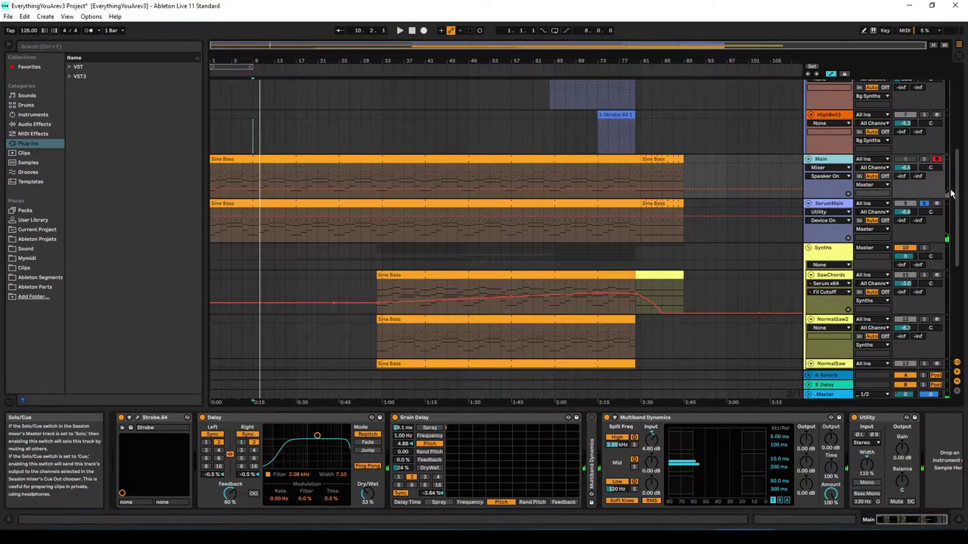
pyautogui.moveTo(955, 174); pyautogui.dragTo(955, 167)
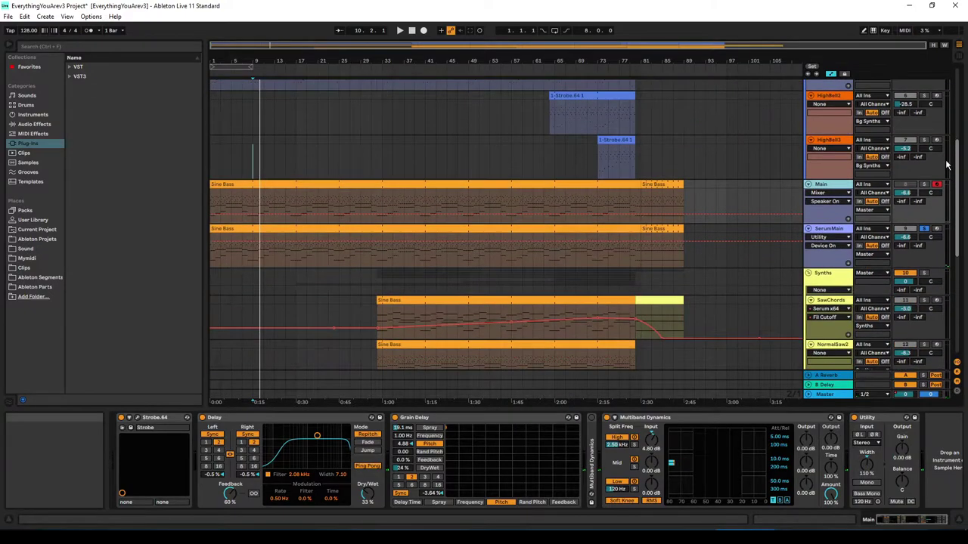
pyautogui.click(137, 418)
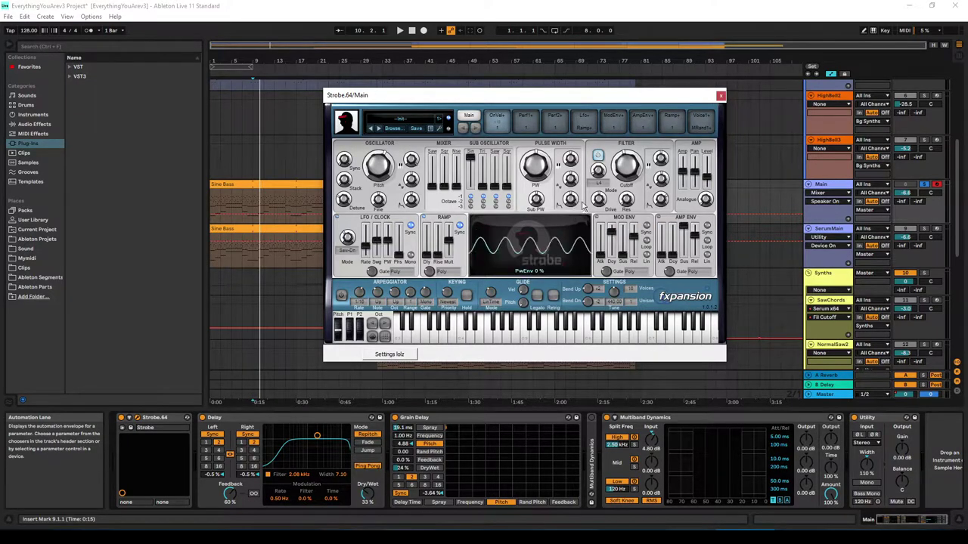
# Step: Play while alternating solo between Main and SerumMain, ending on SerumMain with Strobe closed
pyautogui.press('space')
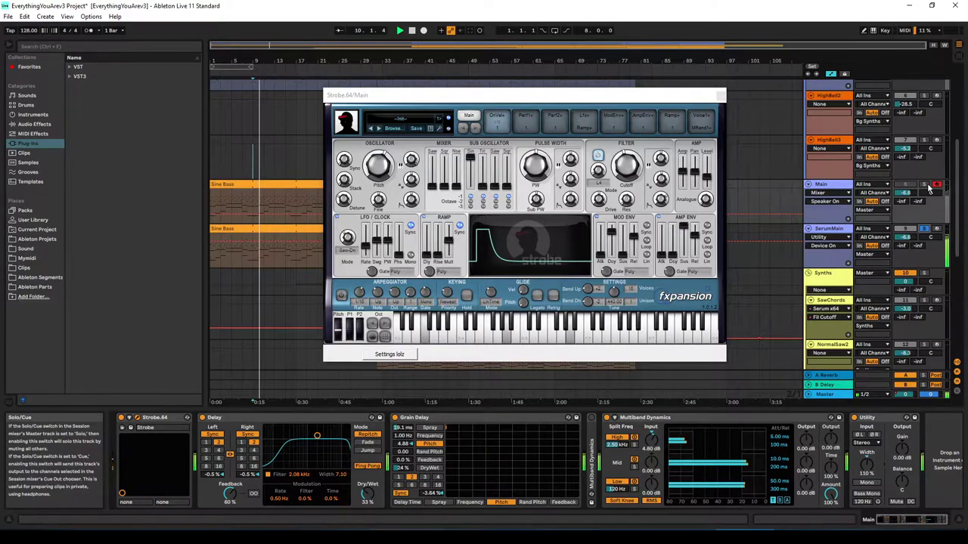
pyautogui.click(924, 184)
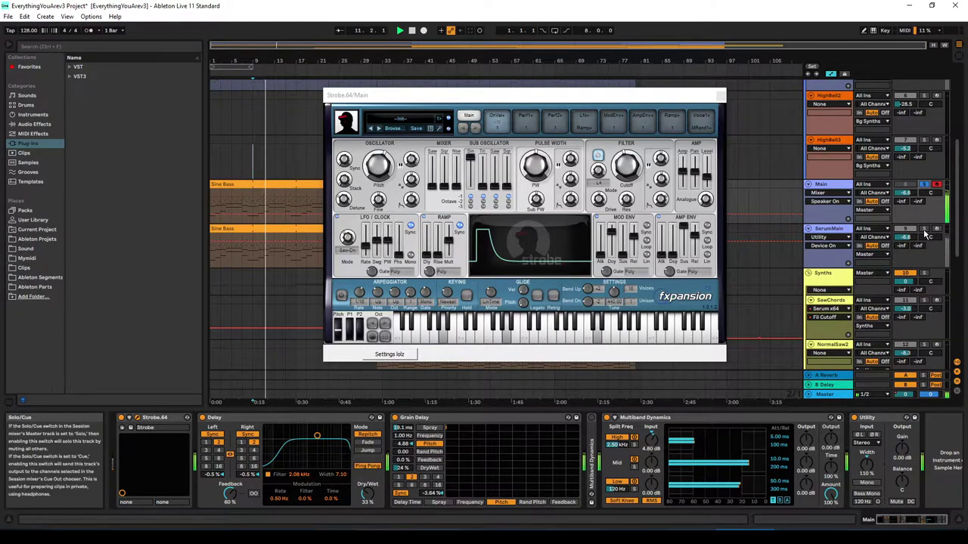
pyautogui.click(924, 229)
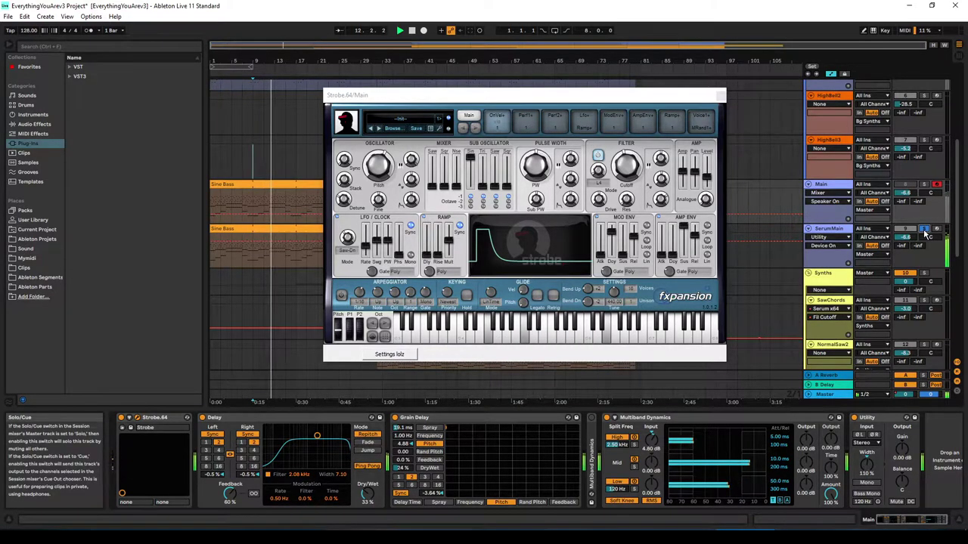
pyautogui.click(924, 184)
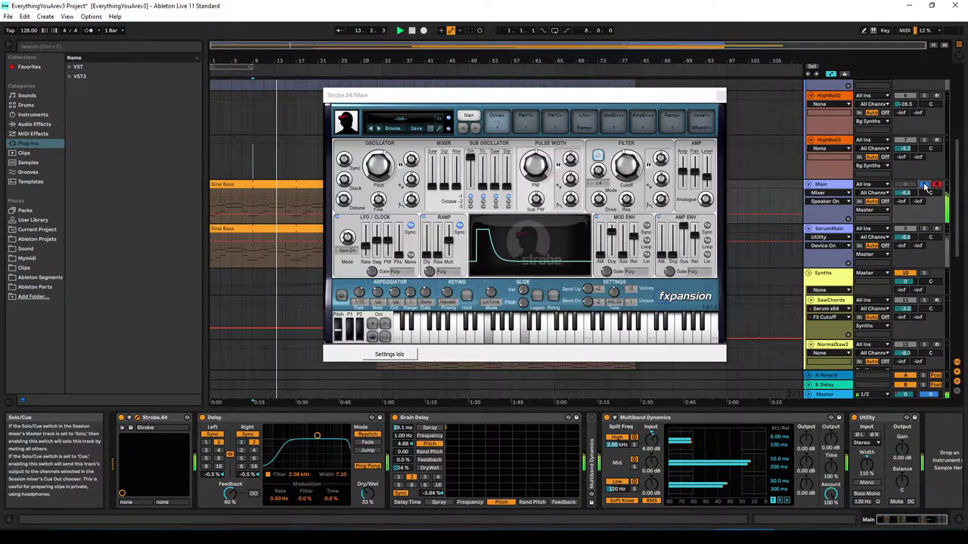
pyautogui.click(924, 229)
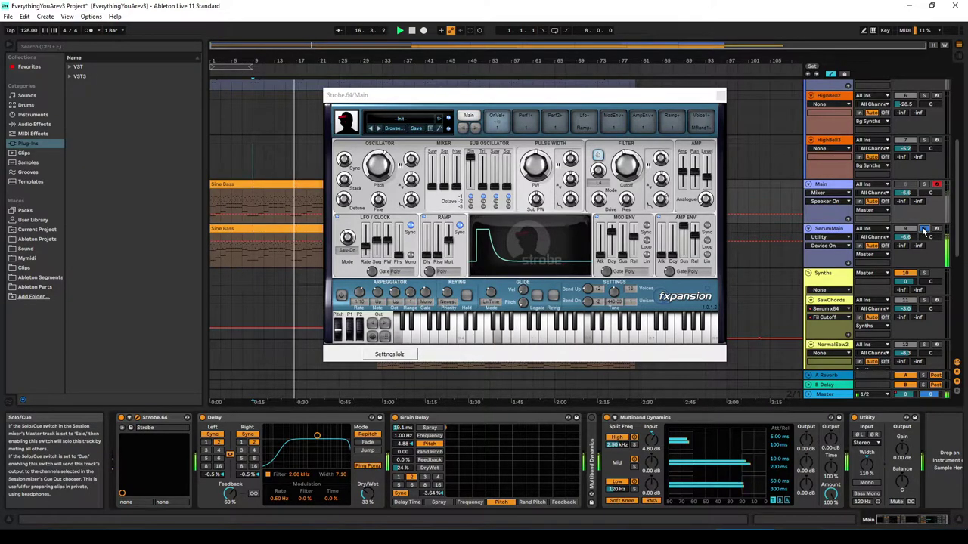
pyautogui.press('space')
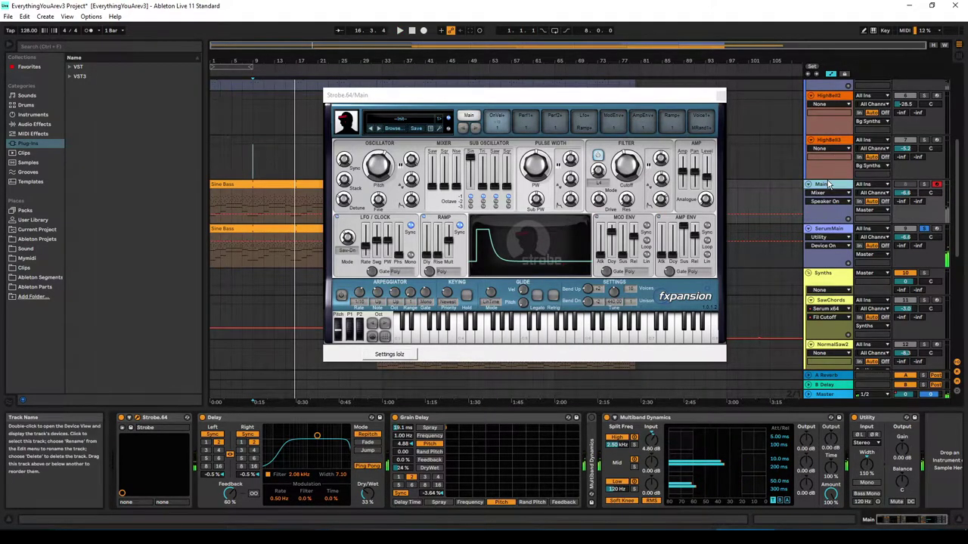
pyautogui.click(829, 184)
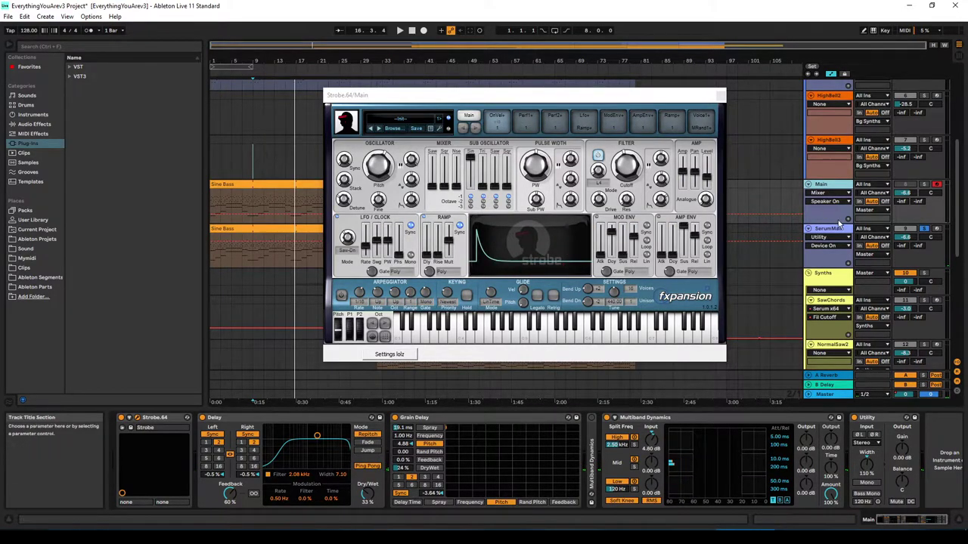
pyautogui.click(844, 231)
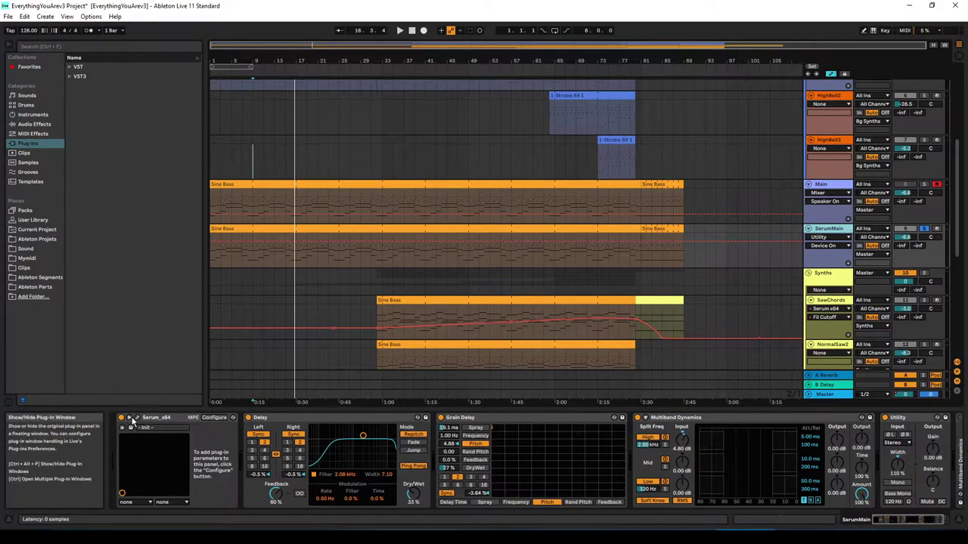
# Step: Review SerumMain's Serum ENV 1 and FX pages, return to OSC, then close the editor
pyautogui.click(136, 418)
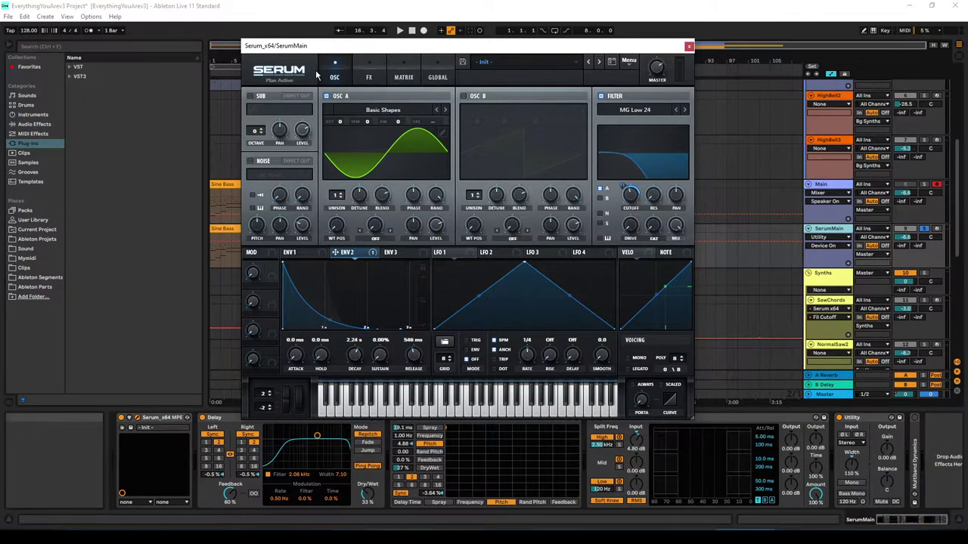
pyautogui.moveTo(310, 47); pyautogui.dragTo(350, 77)
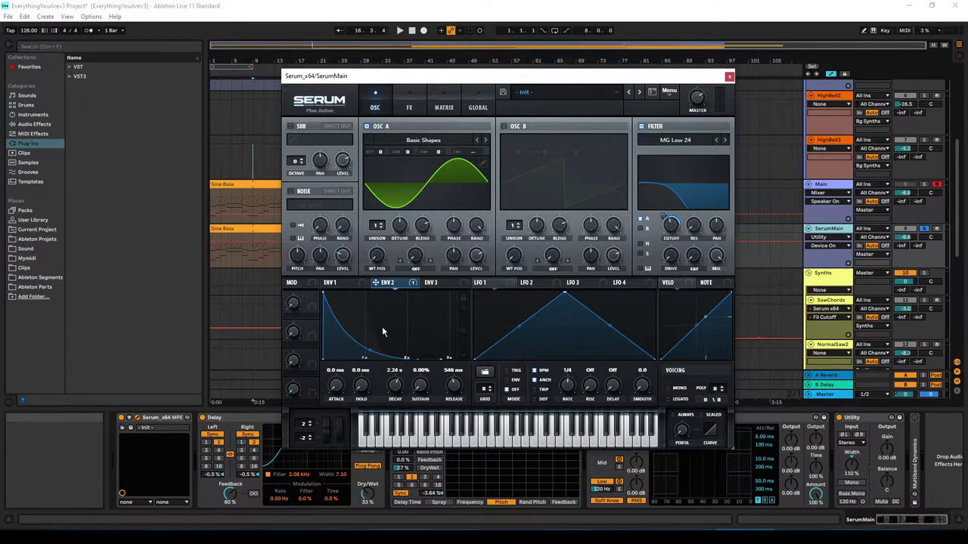
pyautogui.click(356, 283)
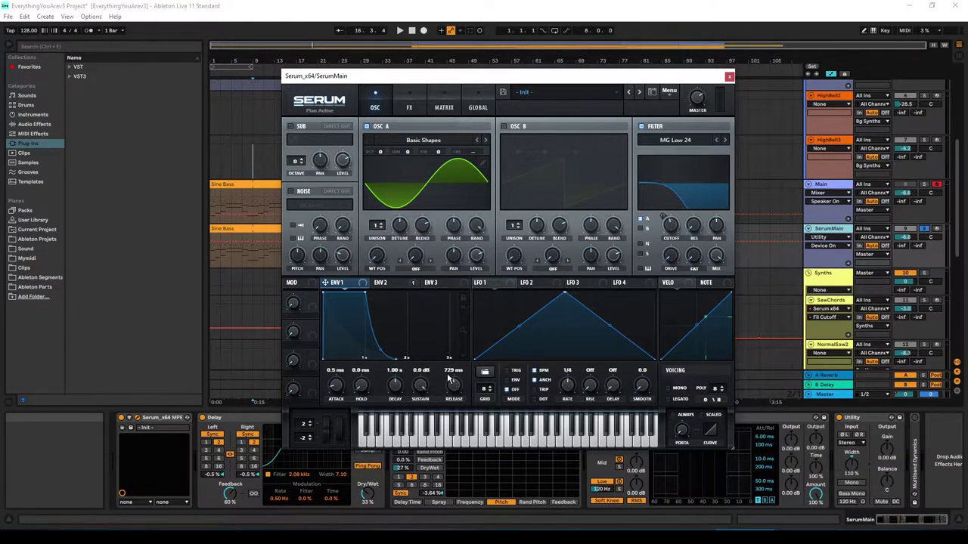
pyautogui.click(404, 107)
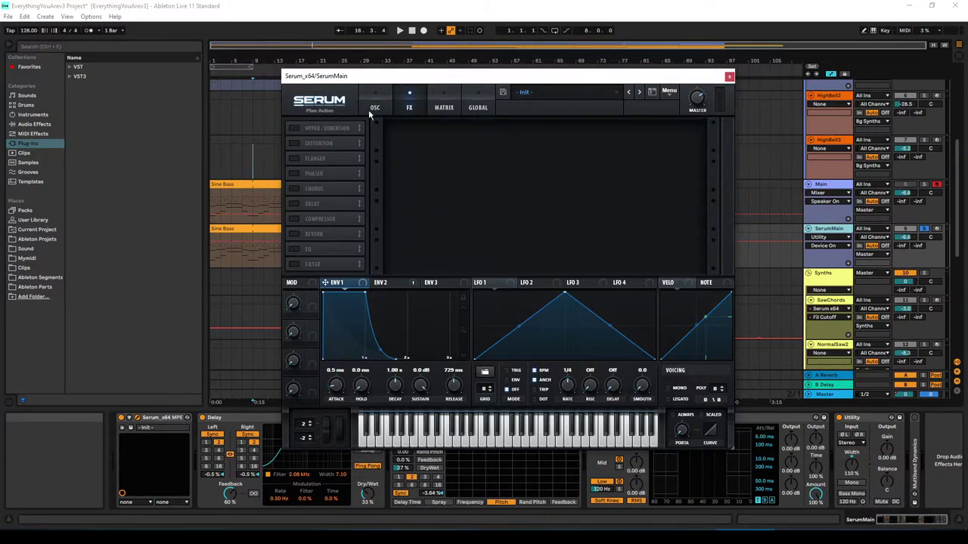
pyautogui.click(372, 108)
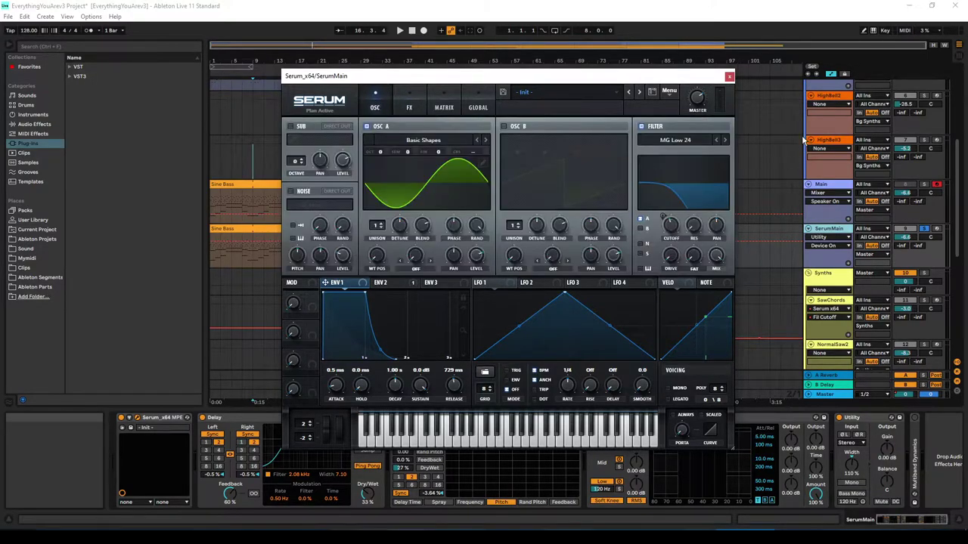
pyautogui.click(728, 76)
pyautogui.scroll(1, 897, 264)
# Step: Briefly play and stop the arrangement, then scroll up the track list
pyautogui.scroll(4, 897, 264)
pyautogui.scroll(-2, 898, 264)
pyautogui.press('space')
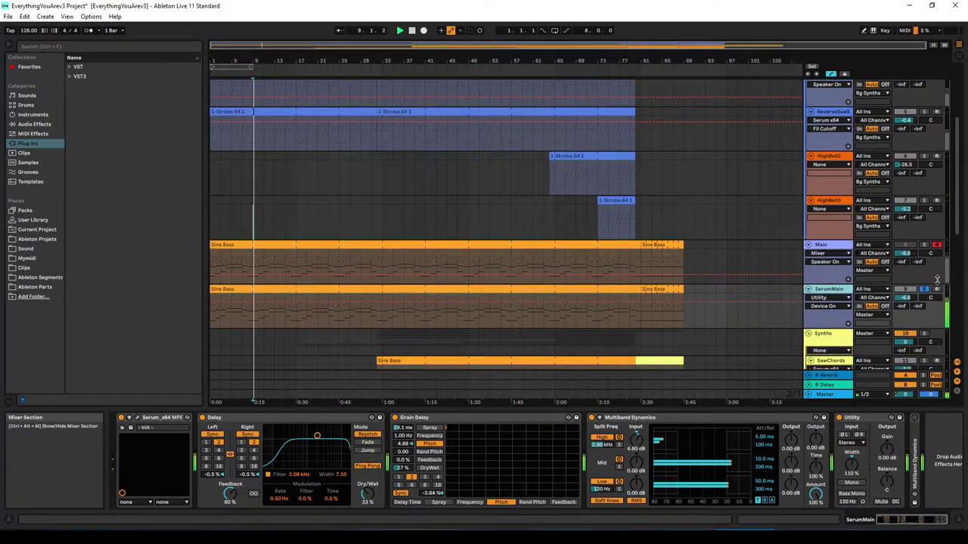
pyautogui.press('space')
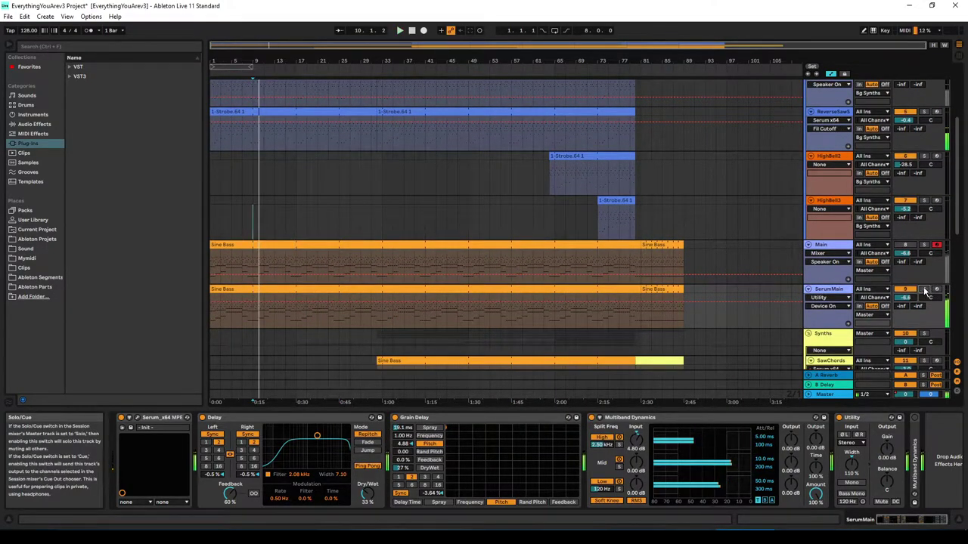
pyautogui.scroll(2, 797, 202)
pyautogui.scroll(2, 797, 203)
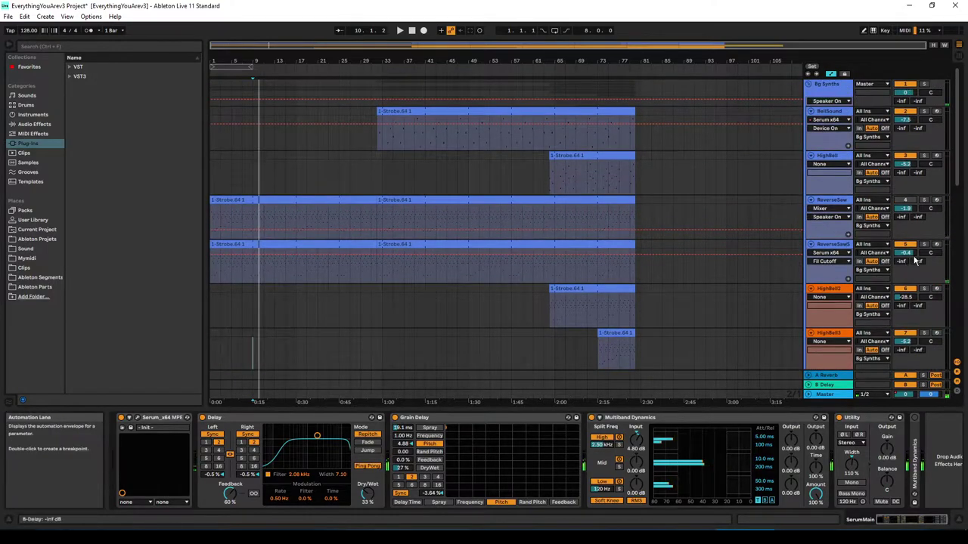
# Step: Solo and play the Serum ReverseSaw track, then open the Cypher ReverseSaw synth
pyautogui.click(924, 245)
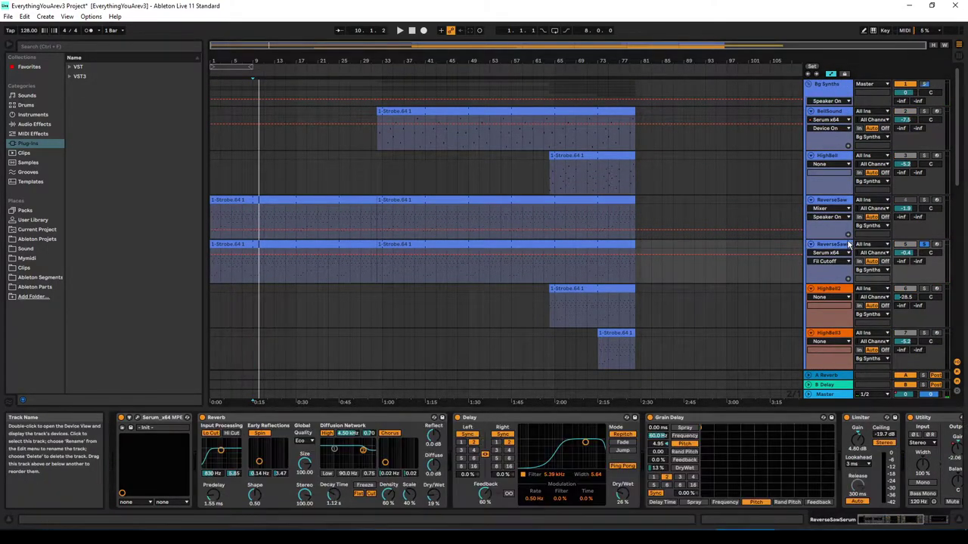
pyautogui.click(136, 417)
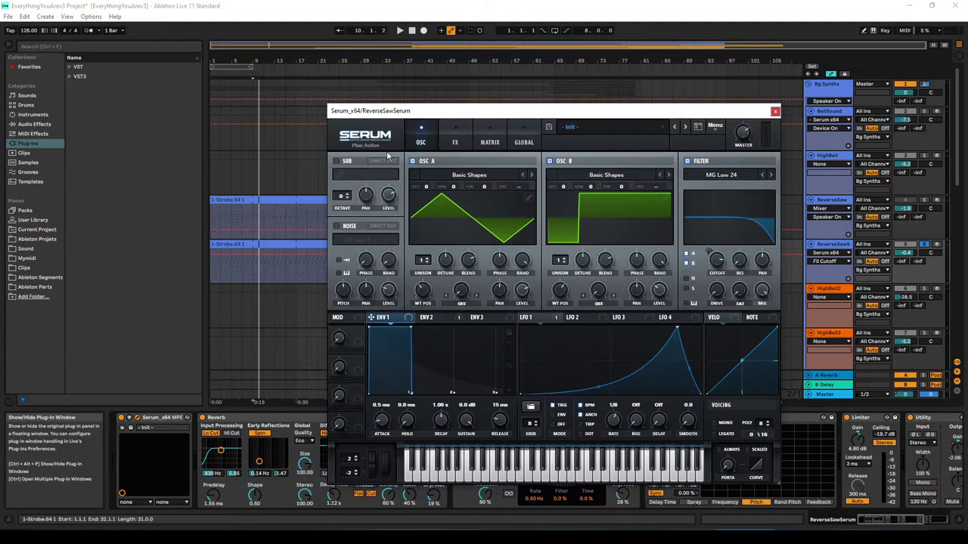
pyautogui.click(399, 32)
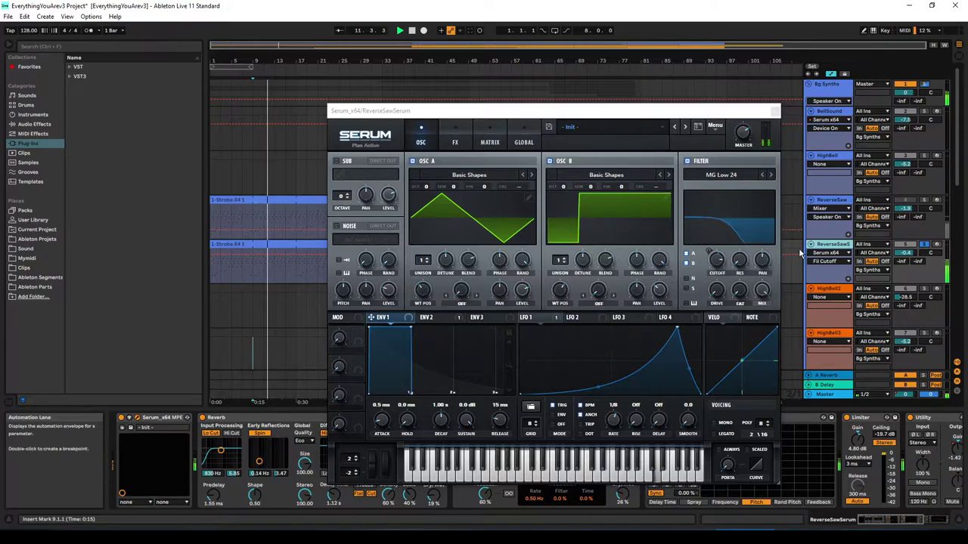
pyautogui.click(923, 201)
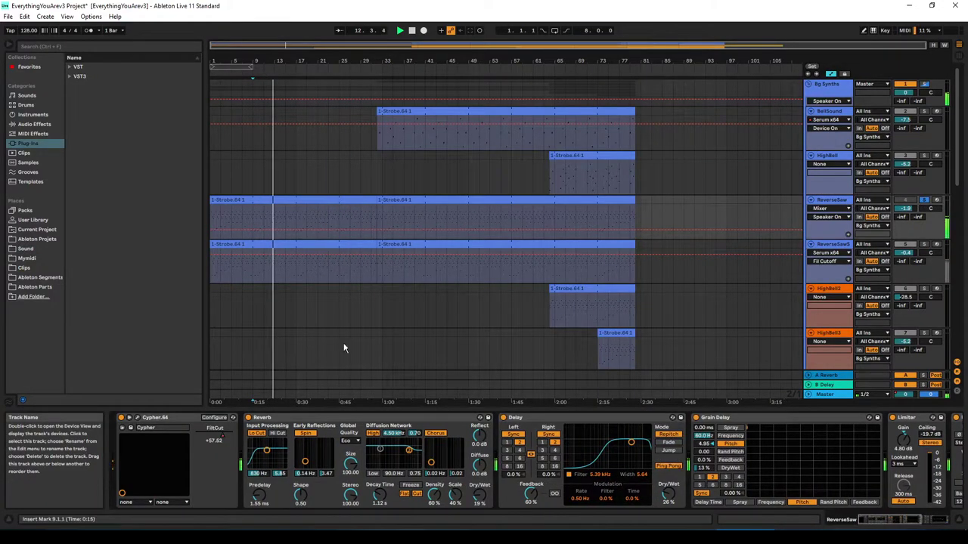
pyautogui.click(136, 420)
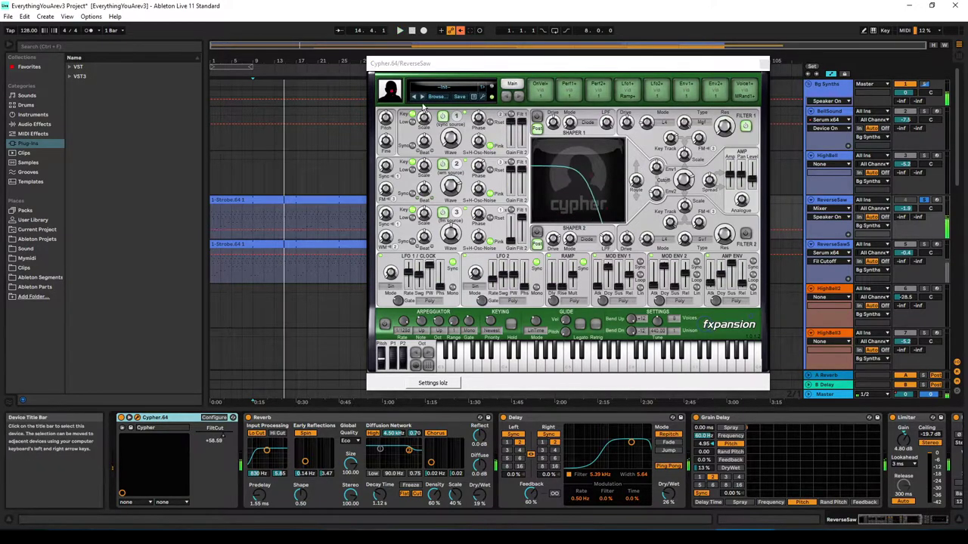
# Step: Cycle Cypher's visualiser views, then apply Clear Mod to the Lfo1 slot during playback
pyautogui.press('space')
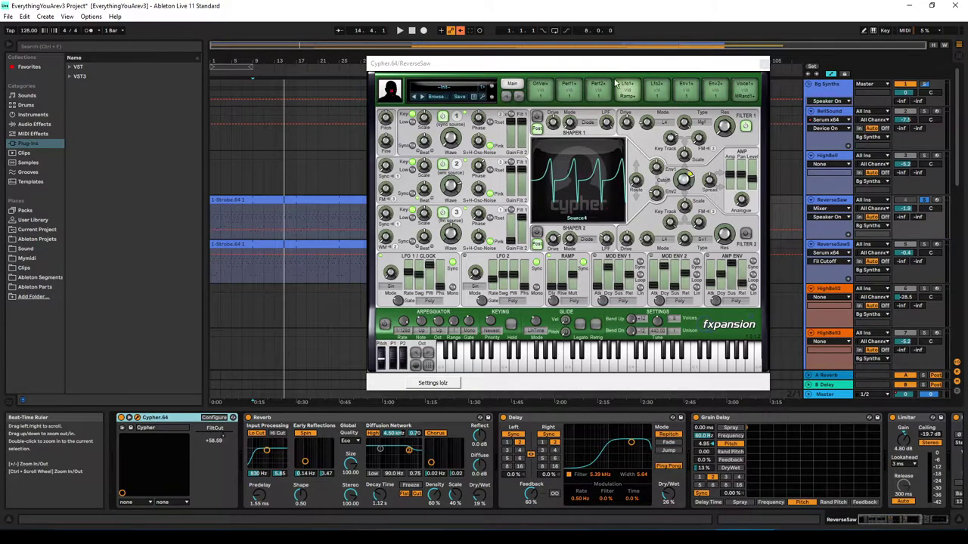
pyautogui.click(569, 177)
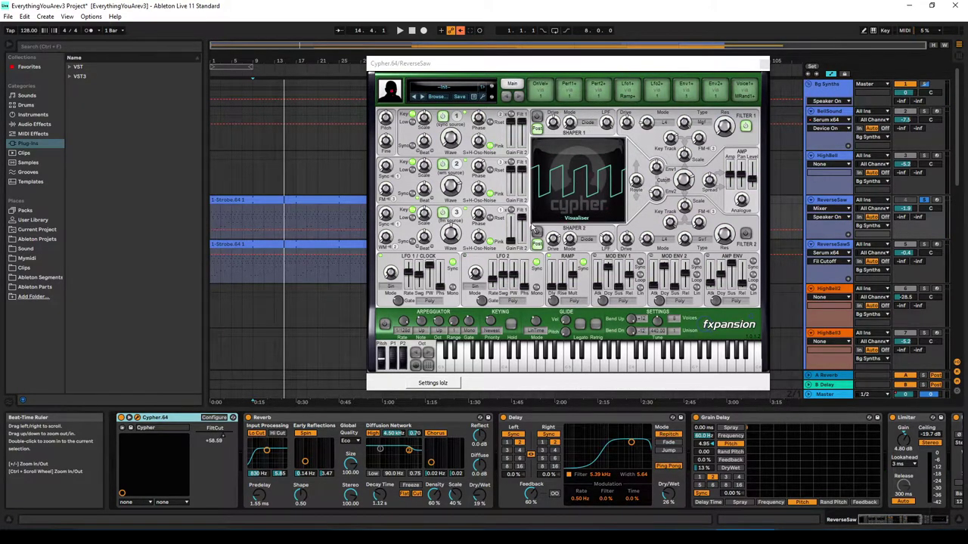
pyautogui.click(534, 227)
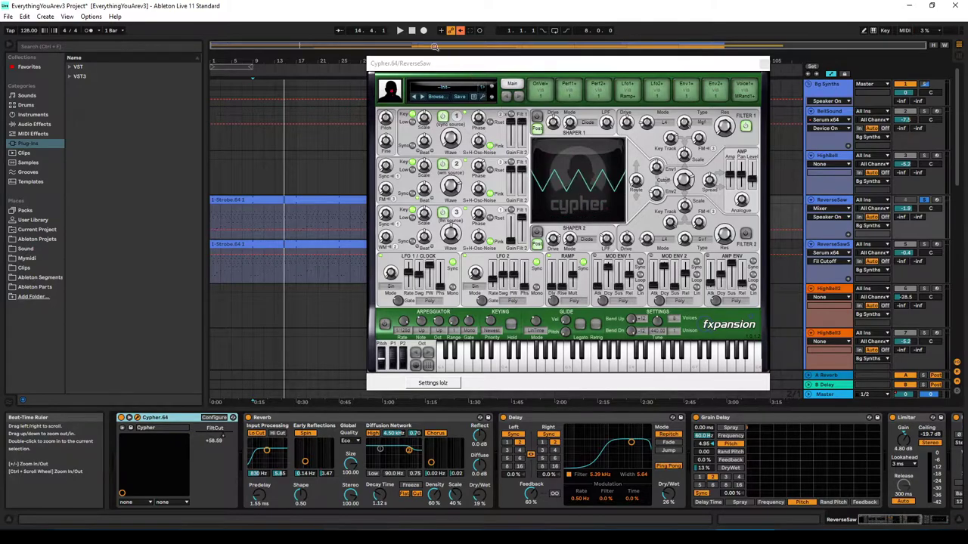
pyautogui.press('space')
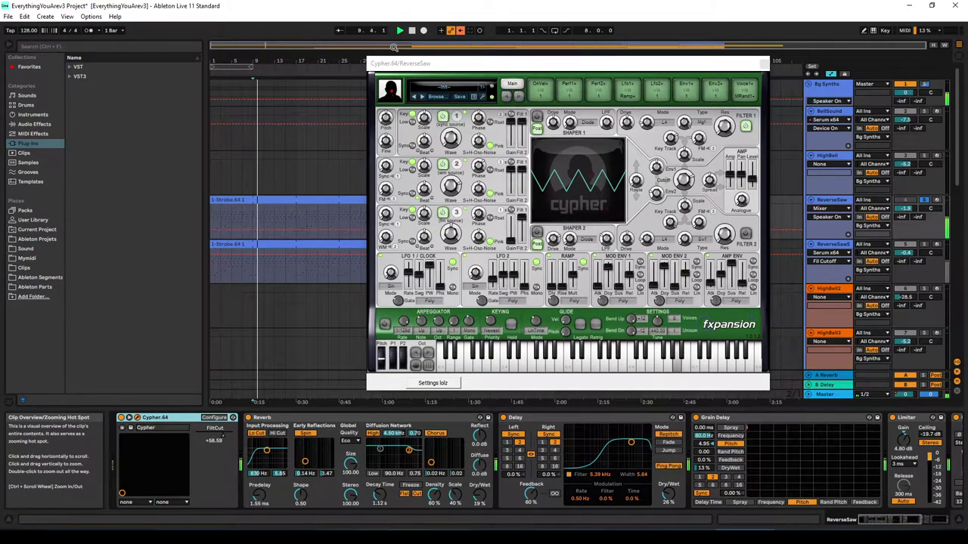
pyautogui.rightClick(633, 95)
pyautogui.click(660, 132)
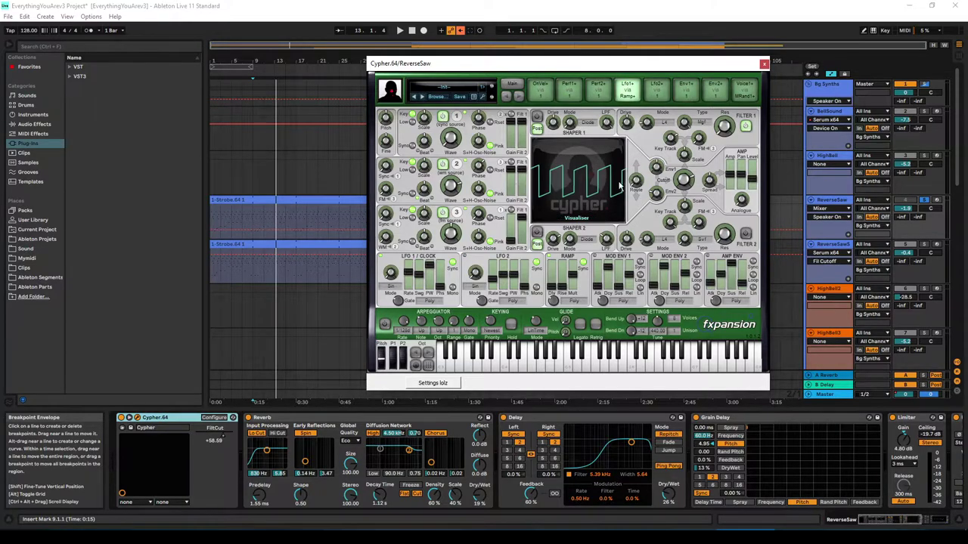
# Step: Assign Poly > Ramp+ to the Cypher Lfo1 slot, set its cutoff amount during playback, then switch to ReverseSawSerum
pyautogui.rightClick(625, 95)
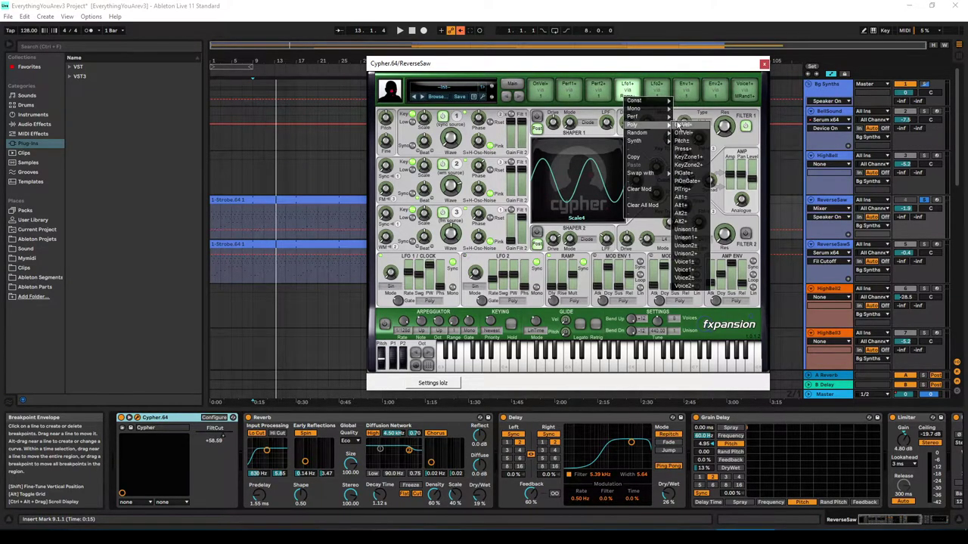
pyautogui.click(689, 125)
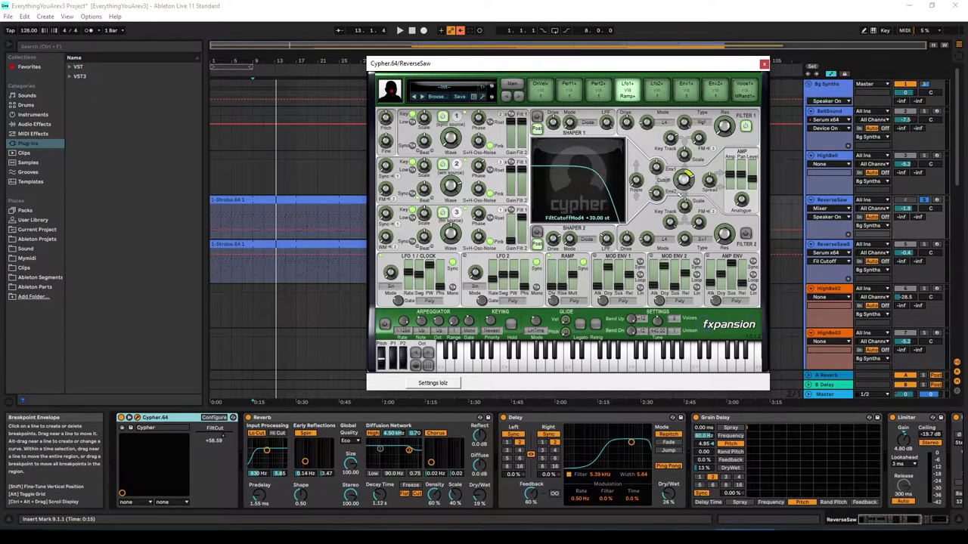
pyautogui.press('space')
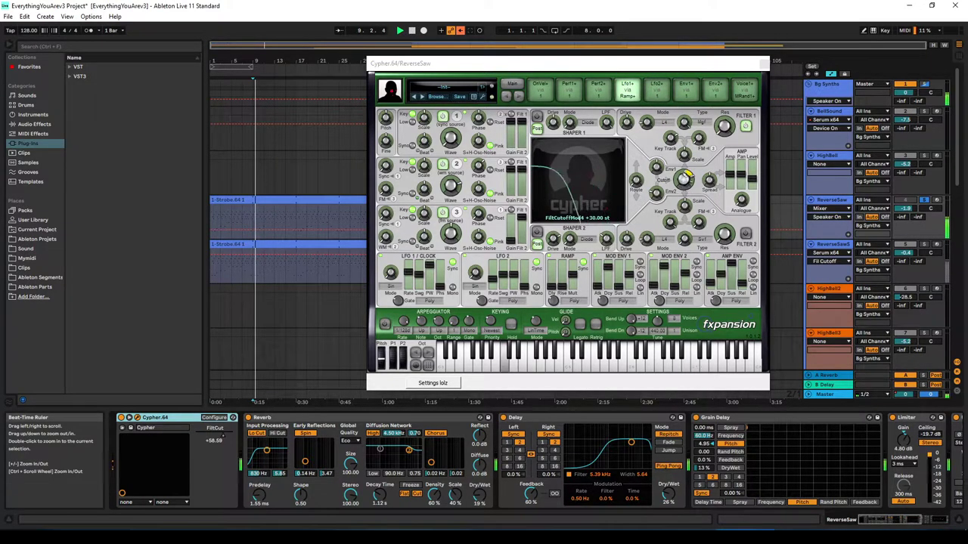
pyautogui.moveTo(683, 179); pyautogui.dragTo(682, 170)
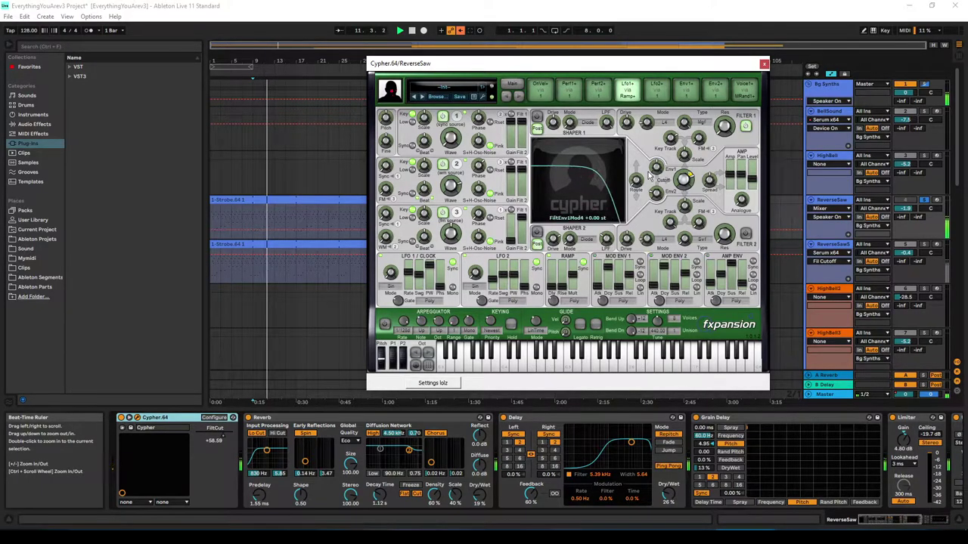
pyautogui.click(410, 31)
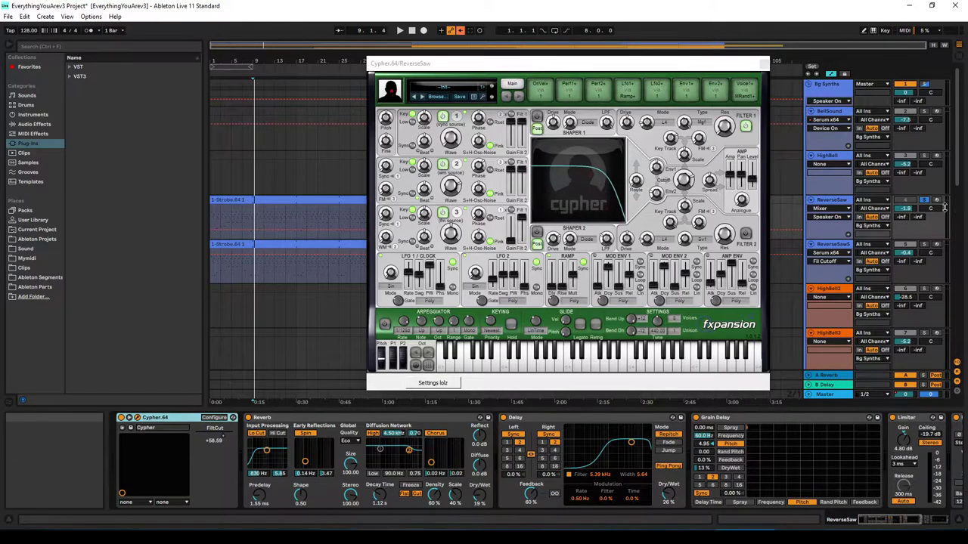
pyautogui.click(863, 250)
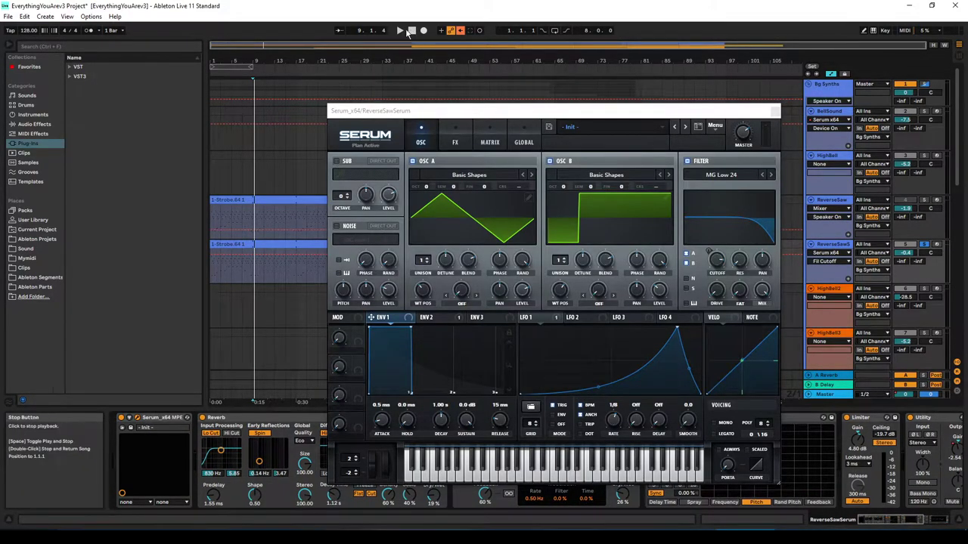
# Step: Audition the ReverseSaw patch, then route Serum's ENV 2 to filter cutoff at -30
pyautogui.press('space')
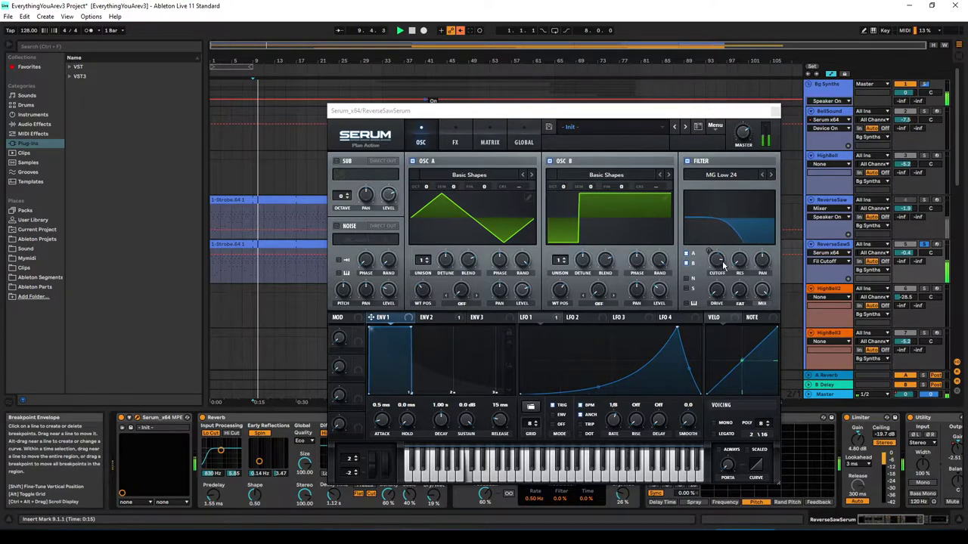
pyautogui.moveTo(716, 260)
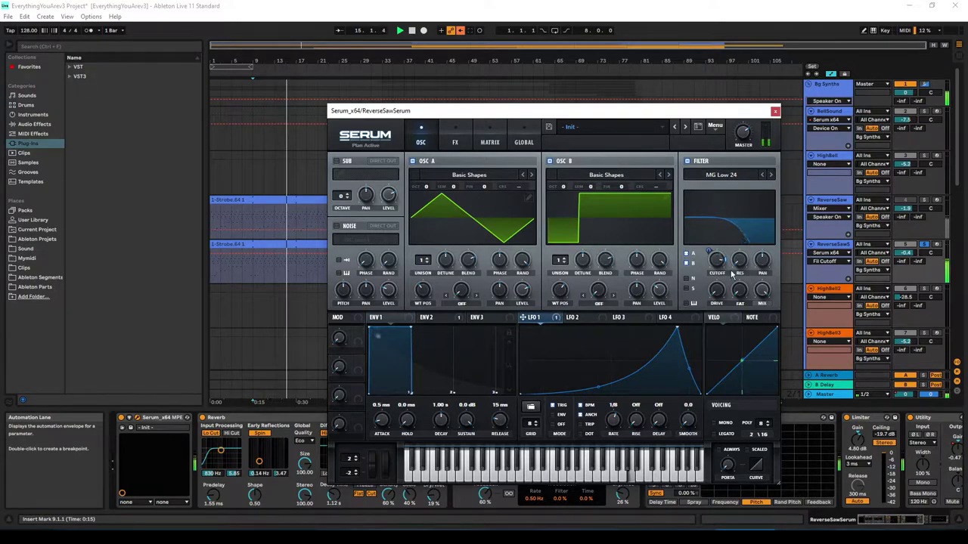
pyautogui.click(413, 31)
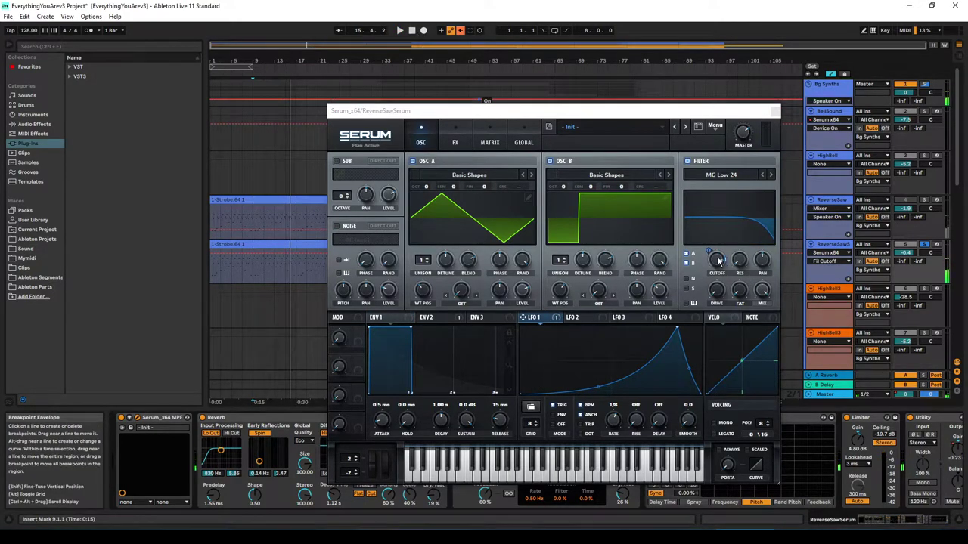
pyautogui.click(709, 251)
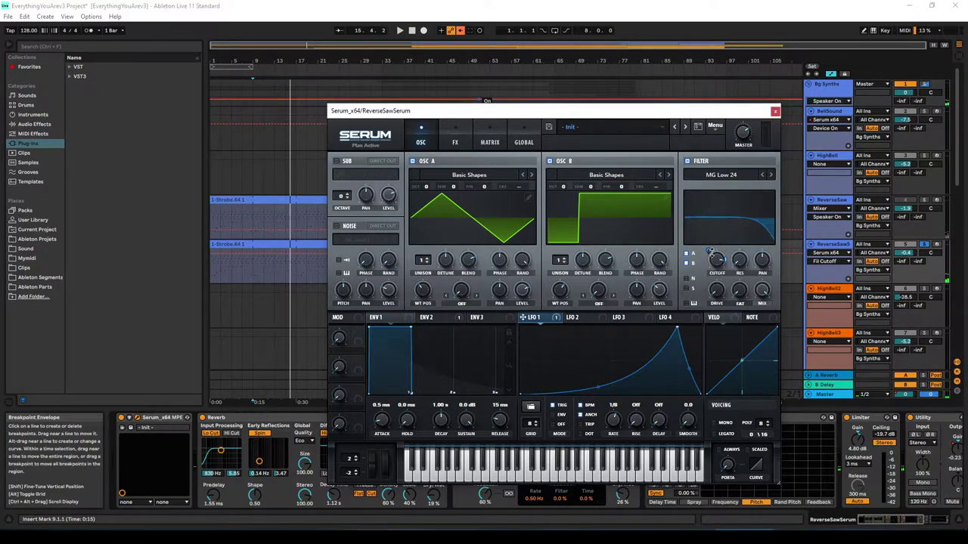
pyautogui.click(428, 318)
pyautogui.moveTo(708, 251); pyautogui.dragTo(709, 257)
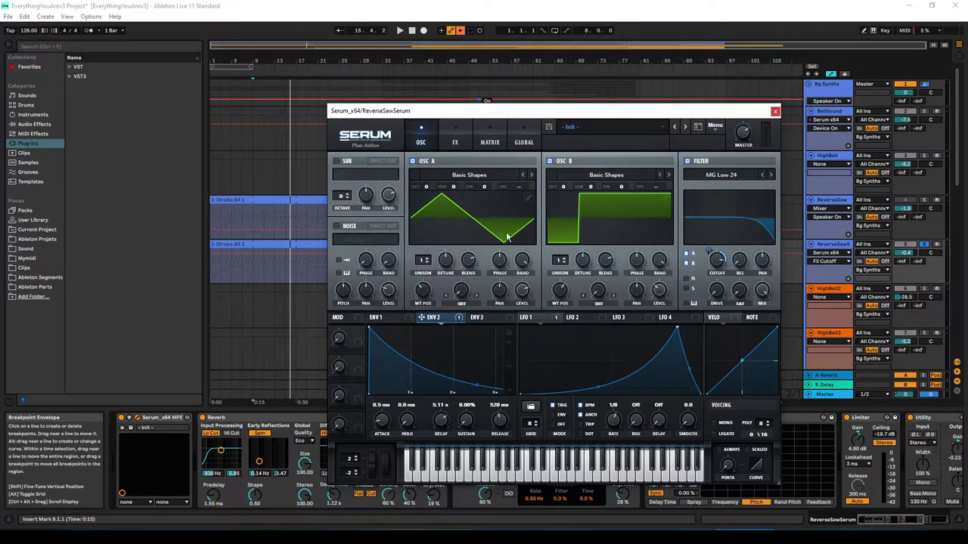
# Step: Check Serum's FX page and close the ReverseSawSerum editor
pyautogui.click(457, 145)
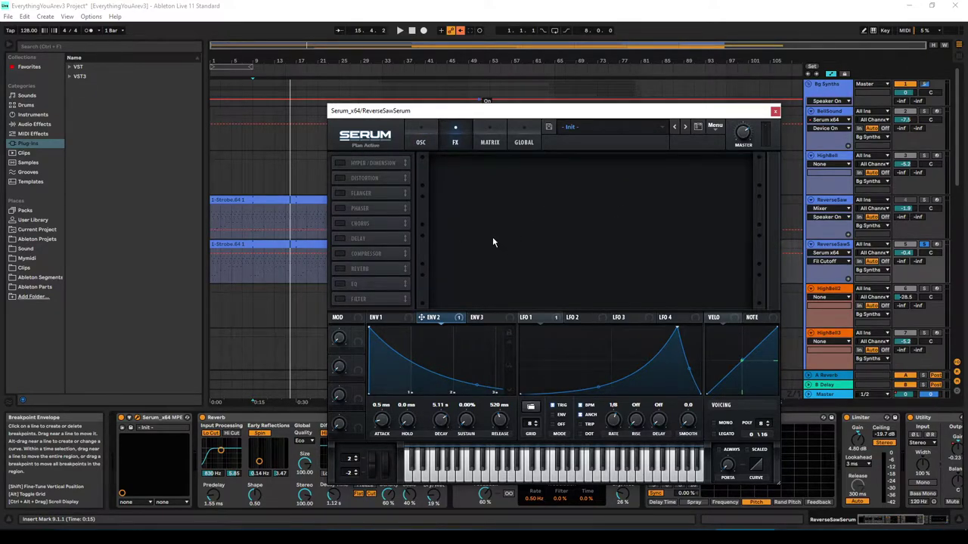
pyautogui.click(420, 142)
pyautogui.click(775, 111)
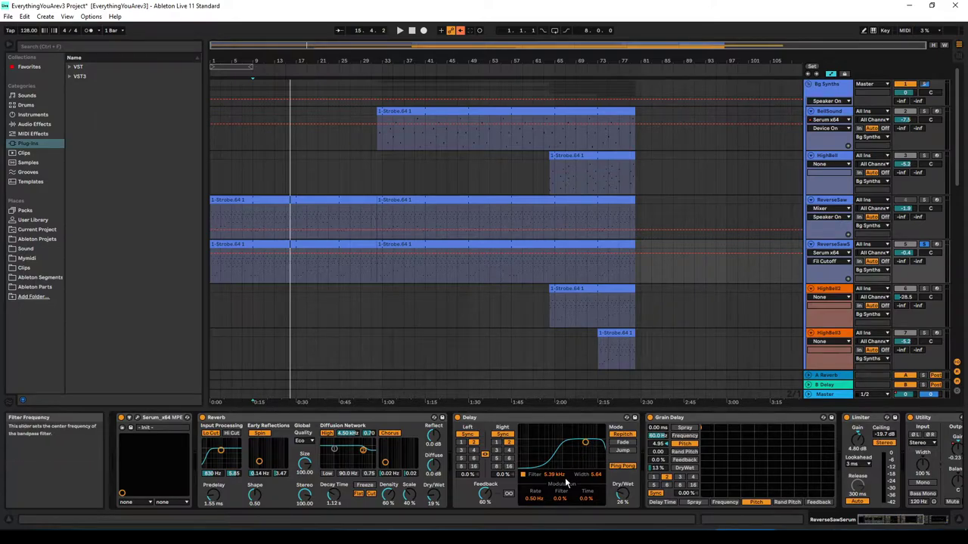
pyautogui.hscroll(3, 678, 443)
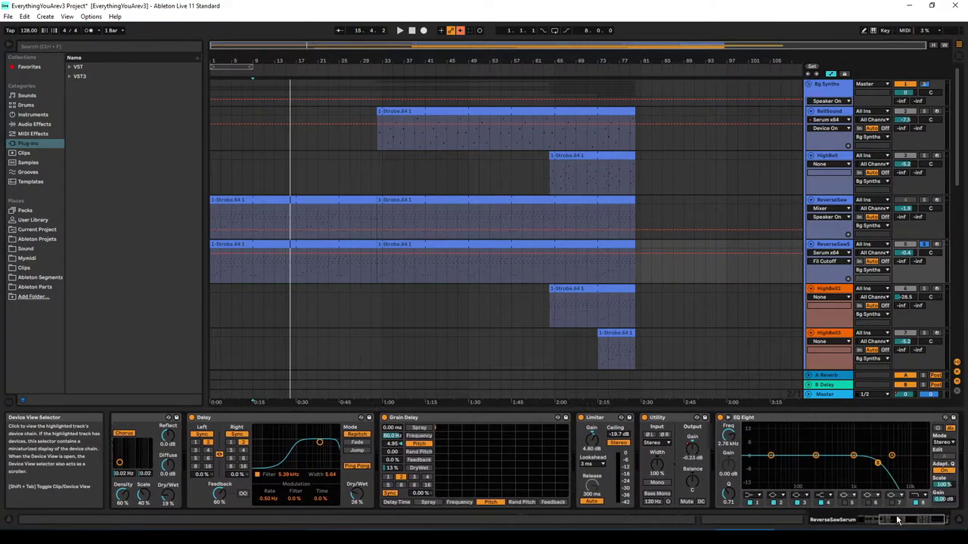
pyautogui.hscroll(3, 529, 453)
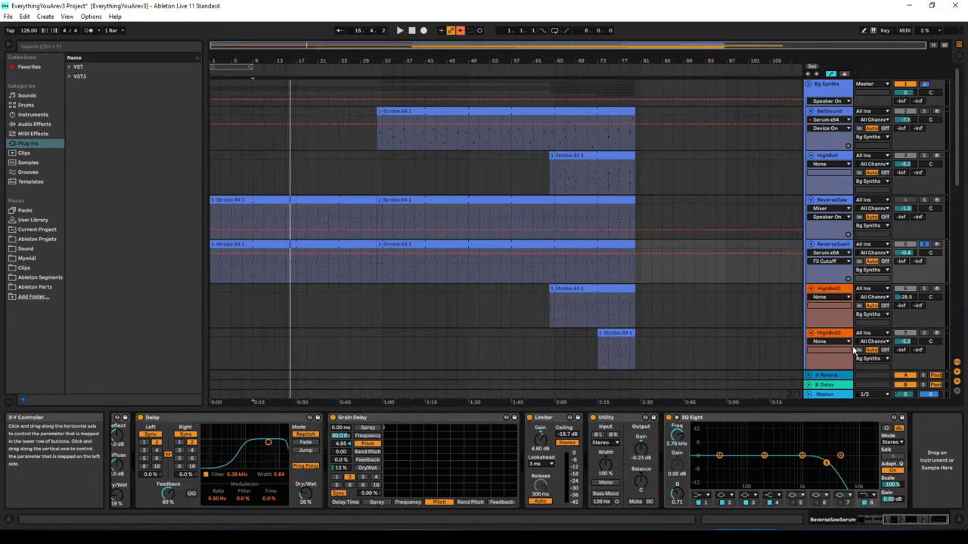
pyautogui.scroll(-2, 715, 310)
pyautogui.scroll(-3, 728, 320)
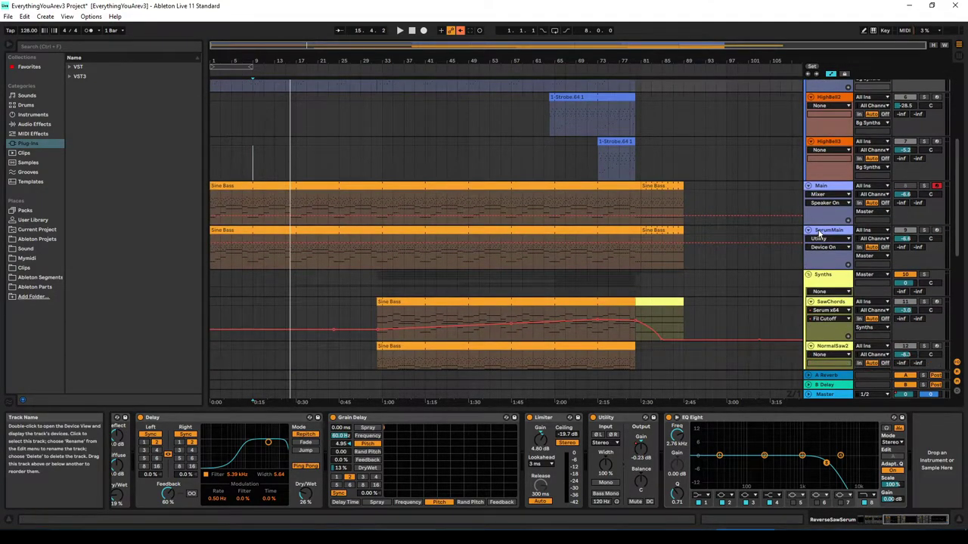
pyautogui.scroll(2, 824, 234)
pyautogui.scroll(3, 824, 234)
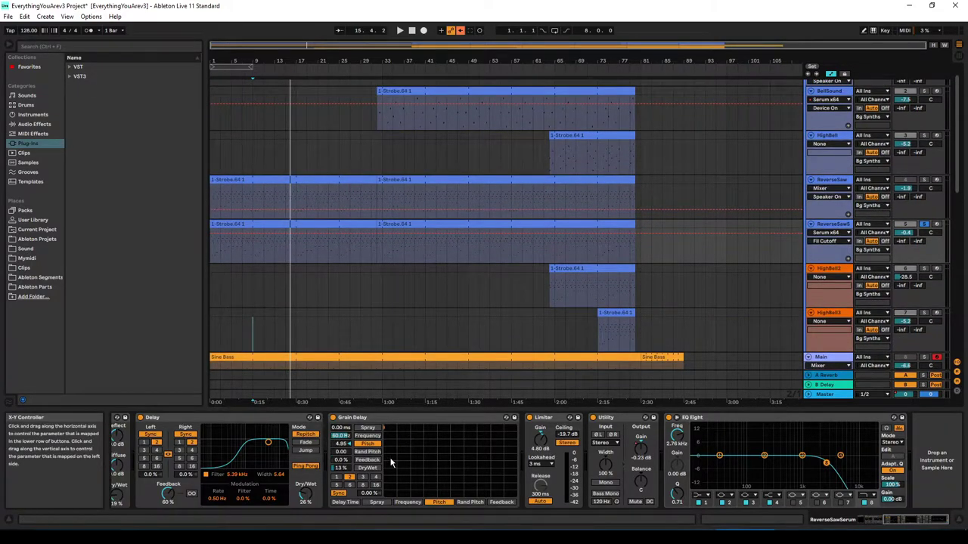
pyautogui.click(551, 417)
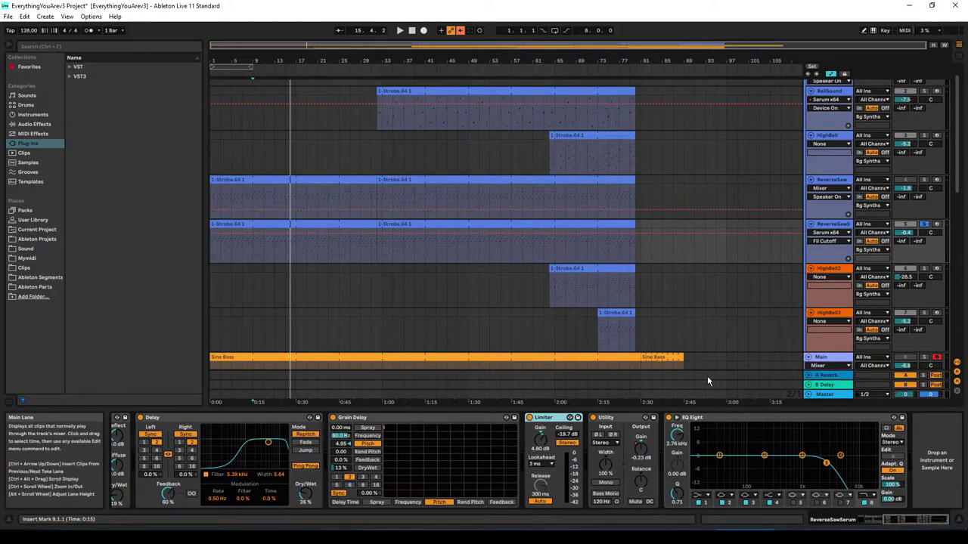
pyautogui.scroll(-3, 575, 261)
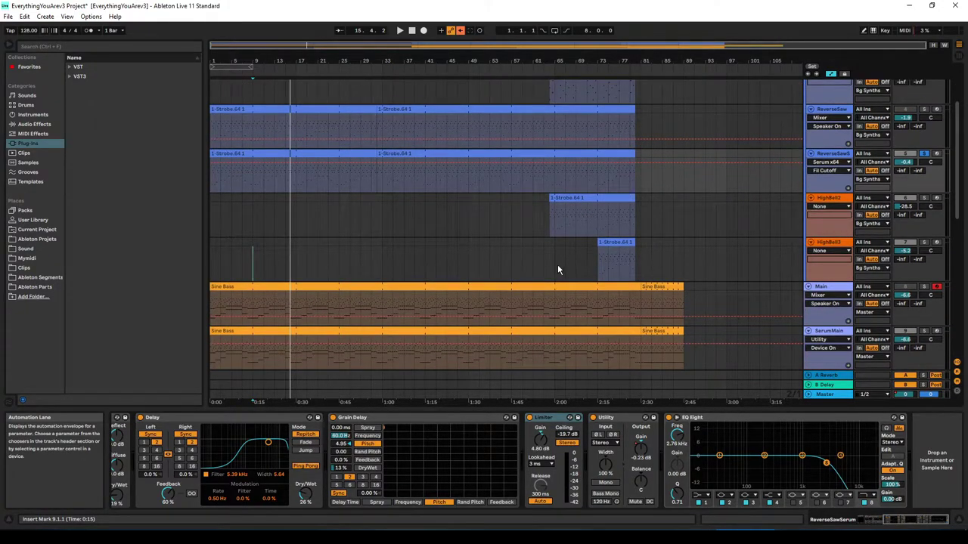
pyautogui.scroll(-3, 557, 257)
pyautogui.scroll(-3, 628, 234)
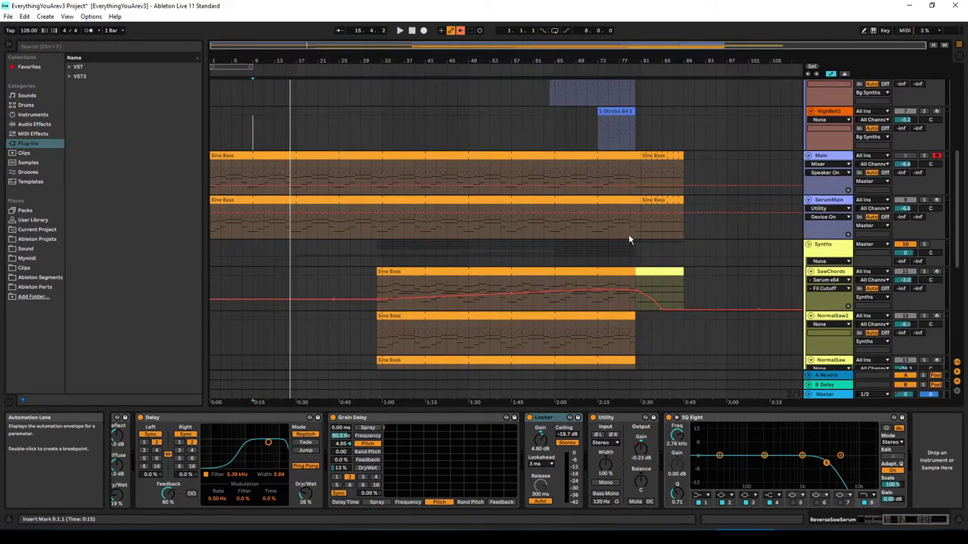
pyautogui.scroll(-3, 656, 238)
pyautogui.scroll(3, 778, 188)
pyautogui.scroll(2, 769, 189)
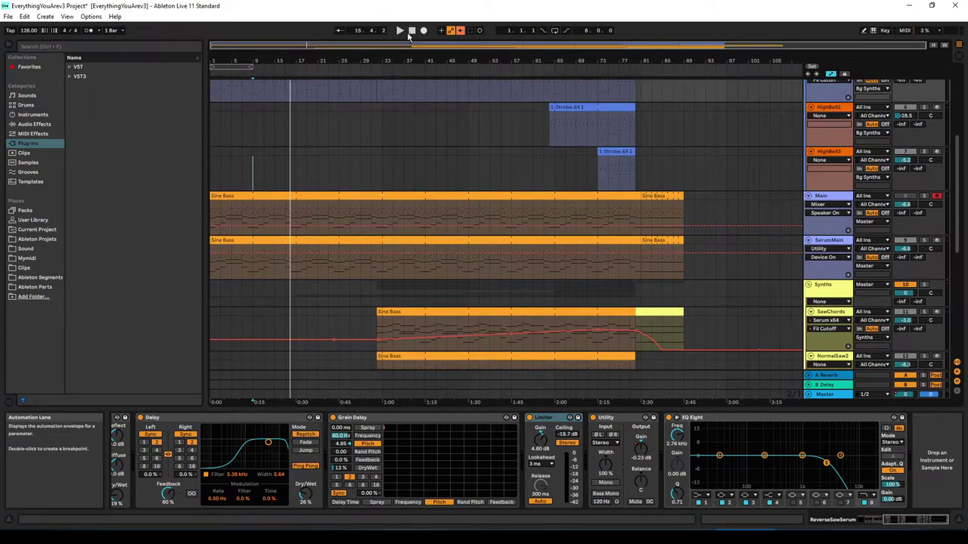
pyautogui.click(412, 30)
# Step: Play the HighBell section from bar 31, then stop
pyautogui.scroll(3, 484, 204)
pyautogui.scroll(4, 639, 175)
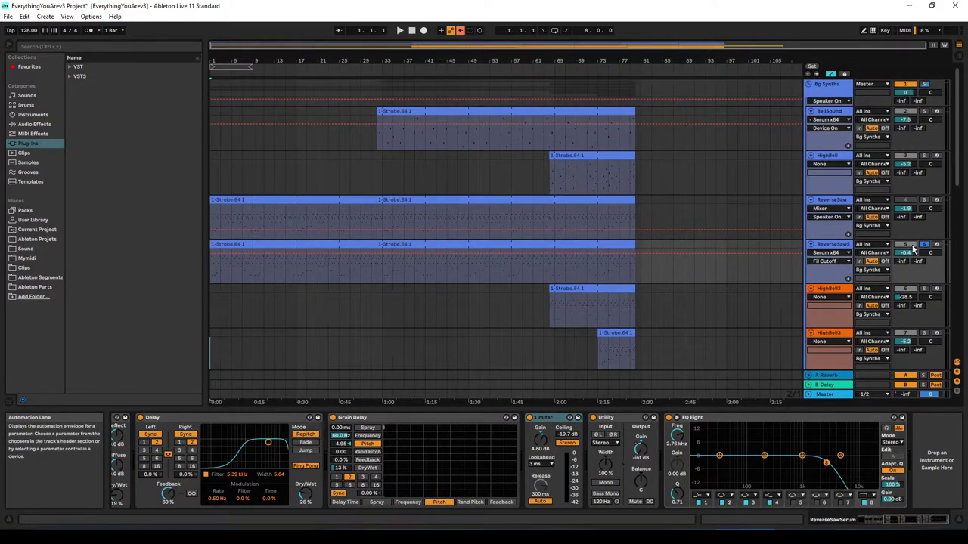
pyautogui.click(376, 155)
pyautogui.press('space')
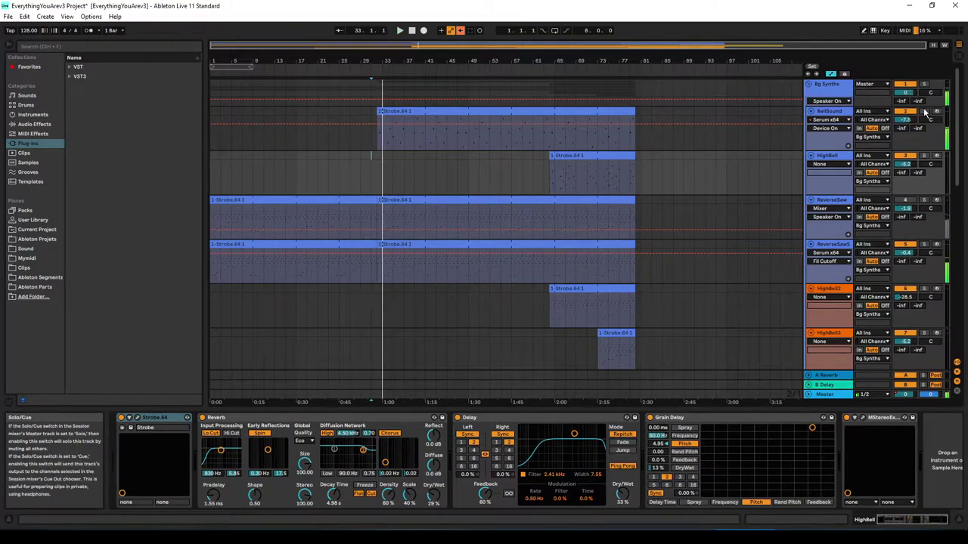
pyautogui.press('space')
# Step: Move the start point to bar 33, zoom in there, and select the BellSound track
pyautogui.click(382, 170)
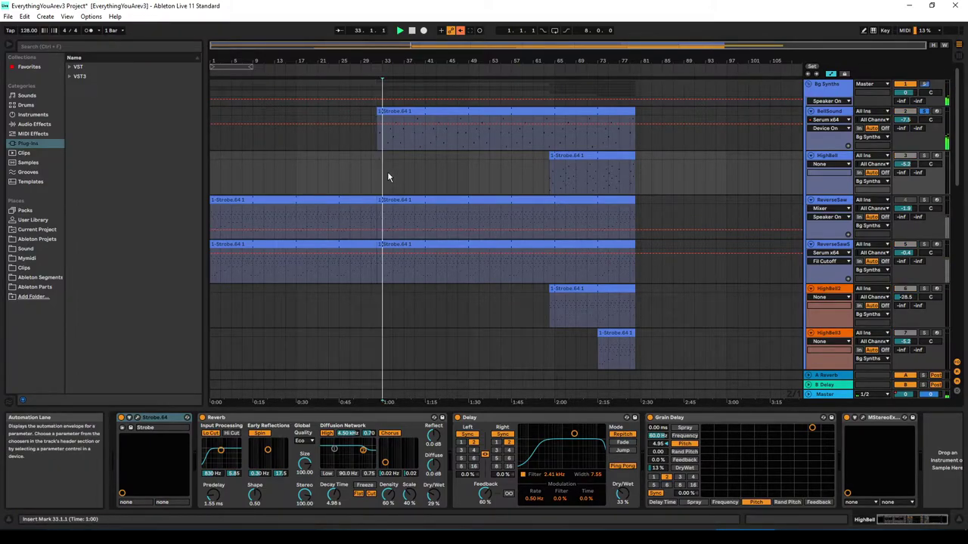
pyautogui.moveTo(411, 60); pyautogui.dragTo(406, 97)
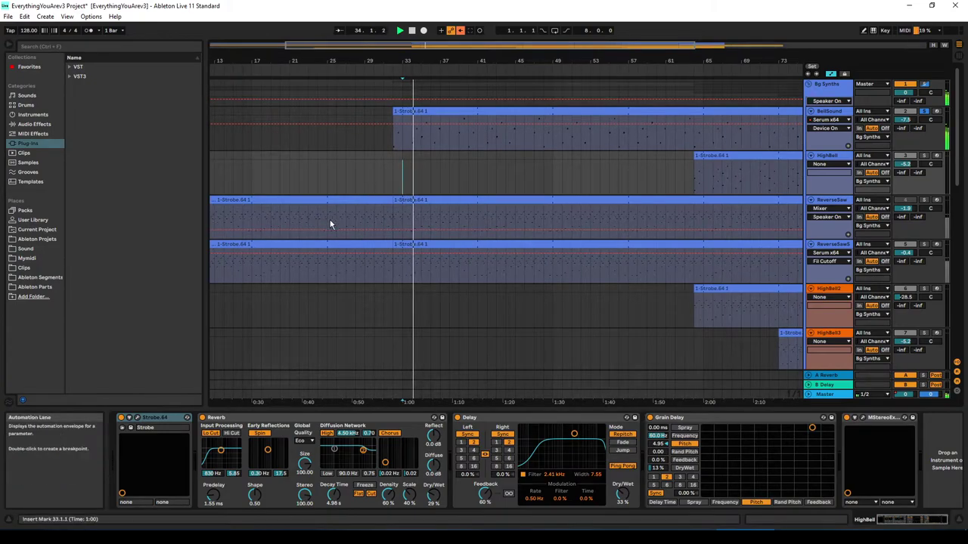
pyautogui.click(403, 139)
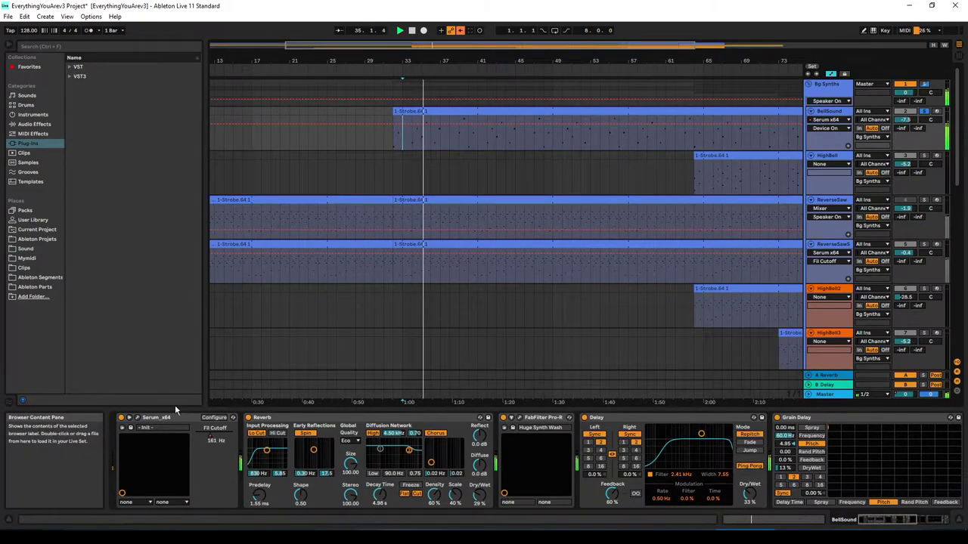
# Step: Open the BellSound Serum editor, reposition it, and set oscillator B's semitone tuning to +7
pyautogui.click(135, 417)
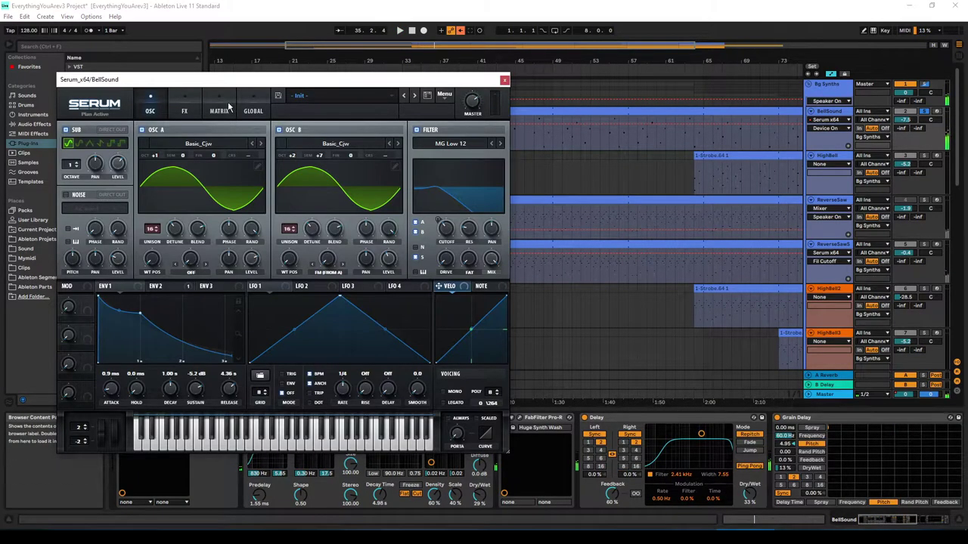
pyautogui.moveTo(194, 82); pyautogui.dragTo(378, 72)
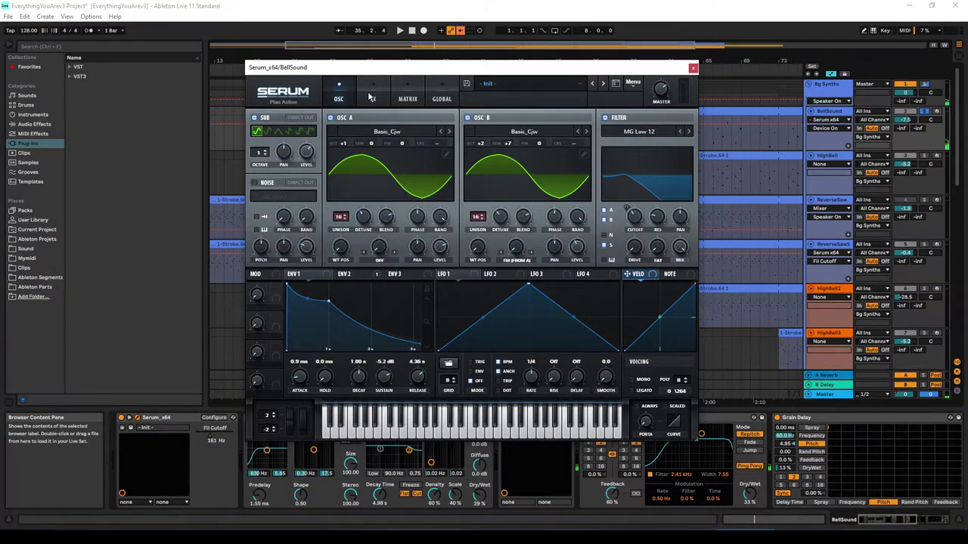
pyautogui.moveTo(373, 73); pyautogui.dragTo(502, 43)
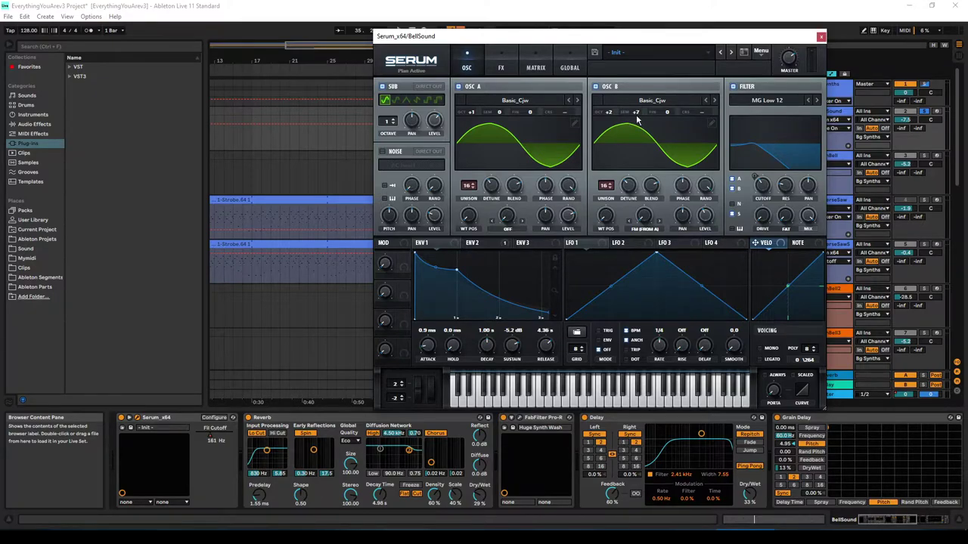
pyautogui.moveTo(624, 113); pyautogui.dragTo(629, 123)
pyautogui.moveTo(428, 33)
pyautogui.mouseDown()
pyautogui.moveTo(422, 63)
pyautogui.moveTo(367, 119)
pyautogui.moveTo(339, 172)
pyautogui.mouseUp()
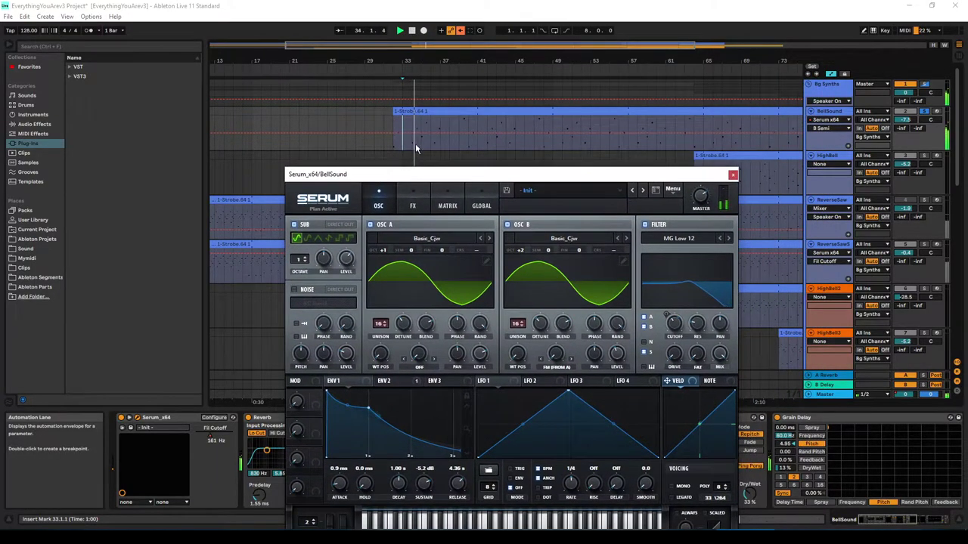
pyautogui.moveTo(422, 174); pyautogui.dragTo(432, 85)
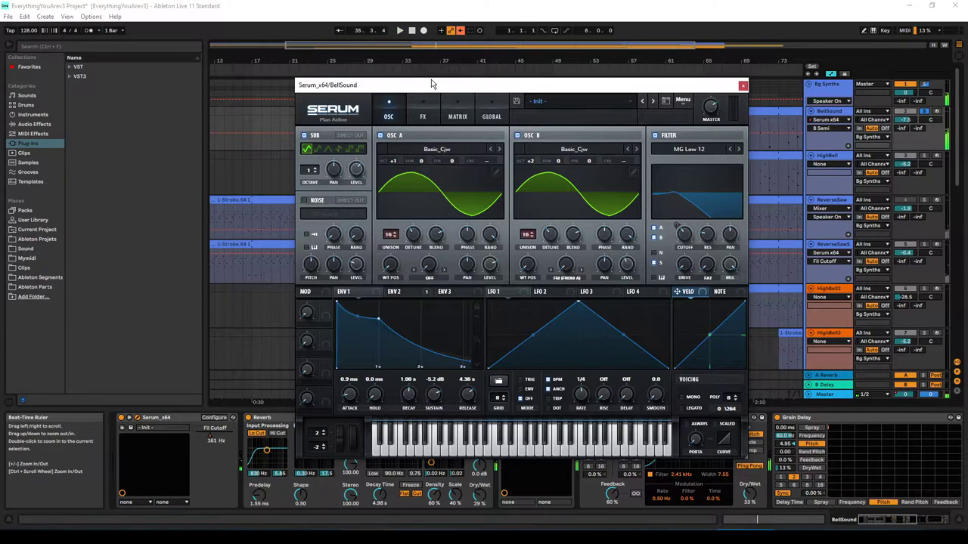
pyautogui.scroll(7, 560, 166)
pyautogui.moveTo(499, 85)
pyautogui.mouseDown()
pyautogui.moveTo(501, 108)
pyautogui.moveTo(530, 142)
pyautogui.mouseUp()
# Step: Route Serum's ENV 2 to filter cutoff by 31, then return to ENV 1 and the FX page
pyautogui.click(406, 110)
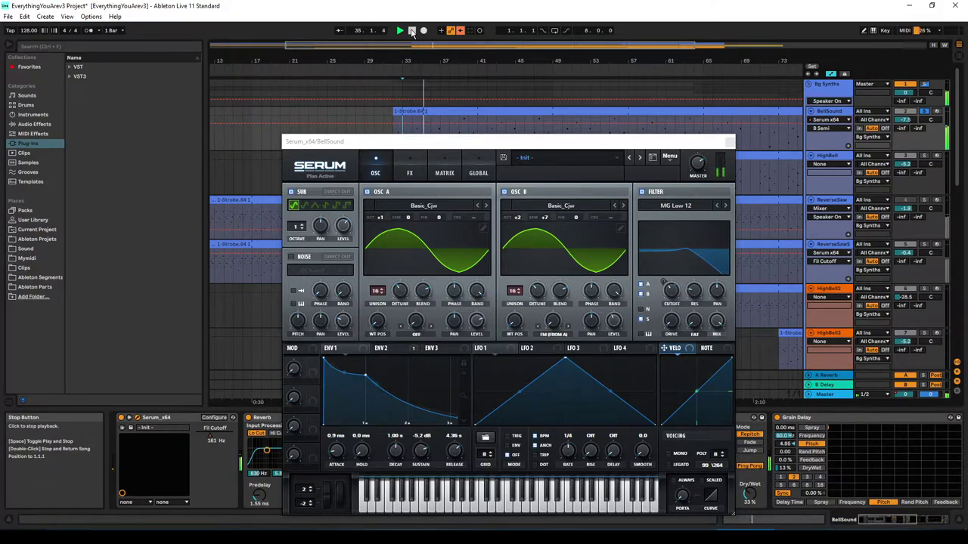
pyautogui.click(412, 31)
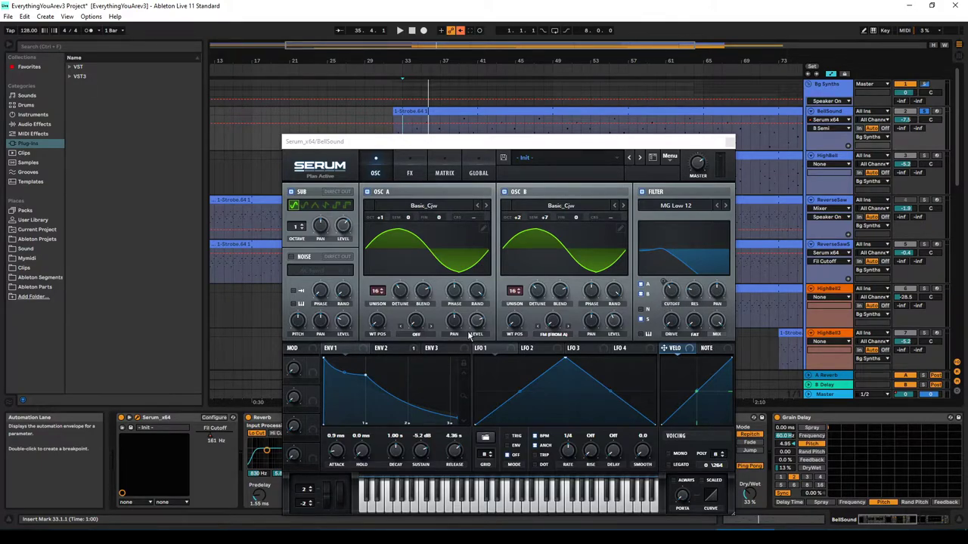
pyautogui.click(387, 350)
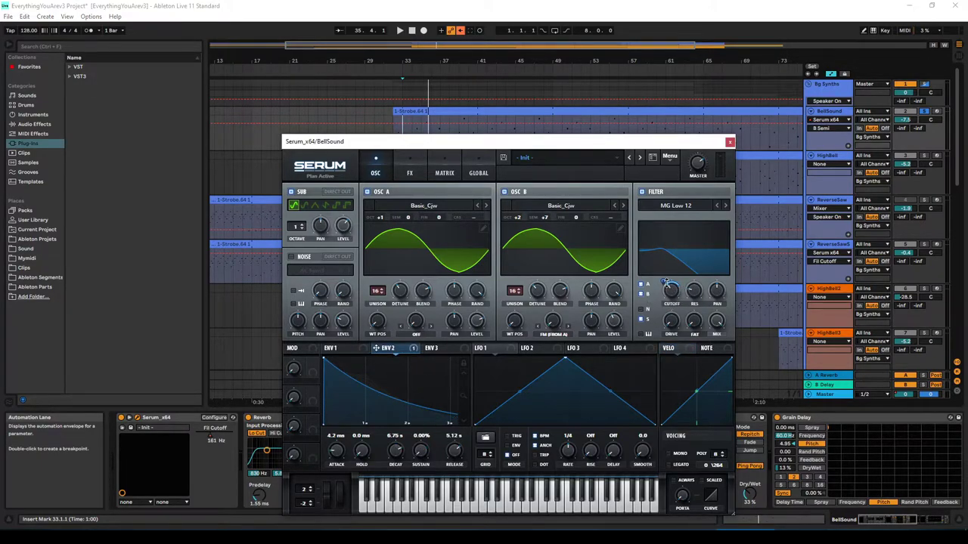
pyautogui.moveTo(667, 288); pyautogui.dragTo(670, 286)
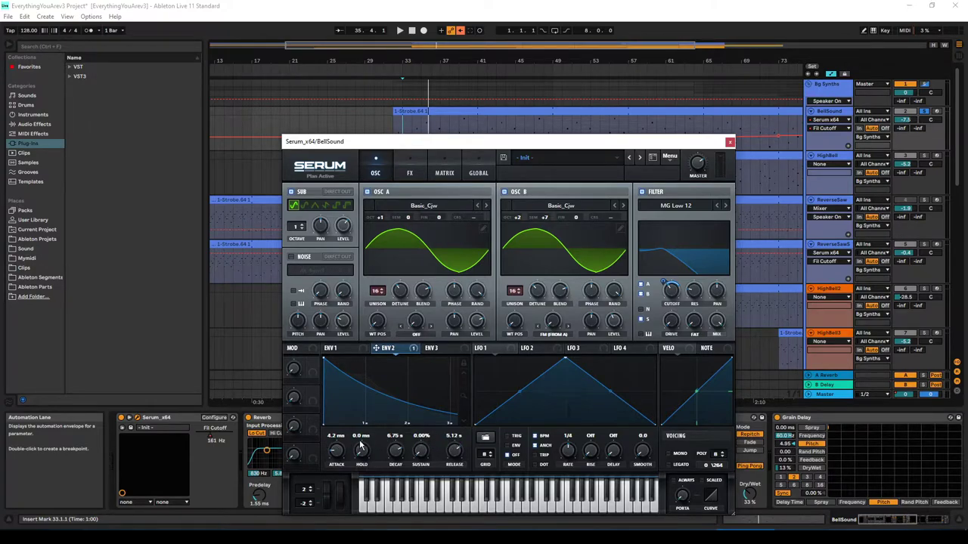
pyautogui.click(340, 348)
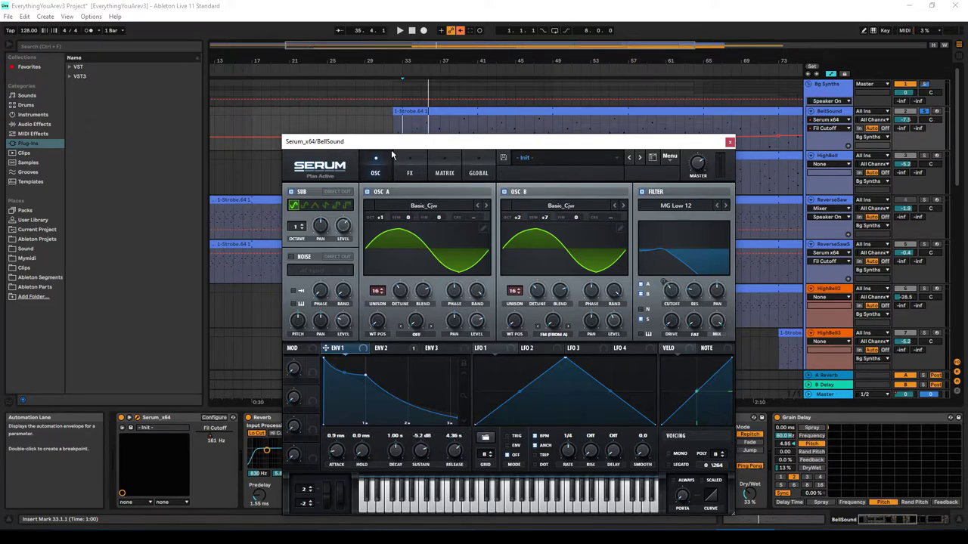
pyautogui.click(409, 168)
# Step: Close the BellSound Serum editor and select the Delay device in its chain
pyautogui.moveTo(710, 137); pyautogui.dragTo(697, 71)
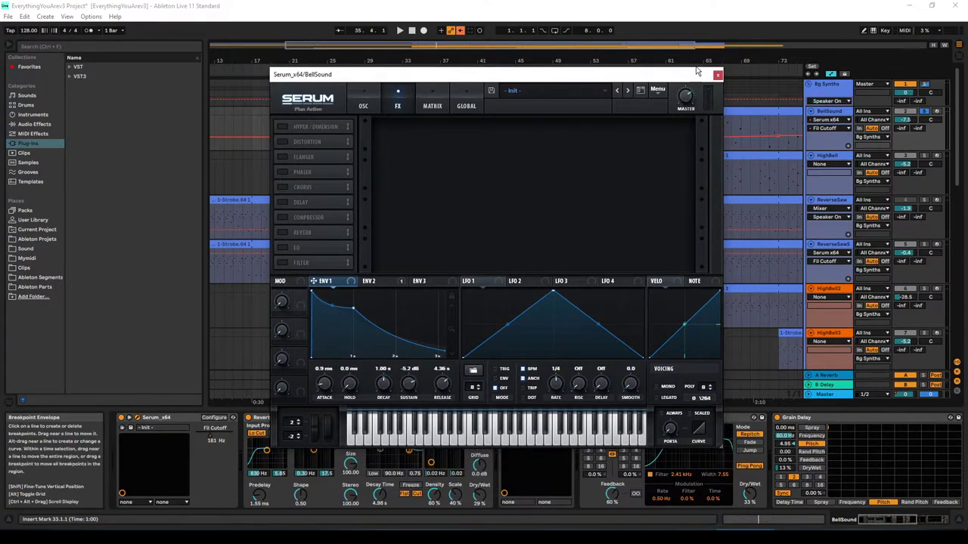
pyautogui.click(717, 74)
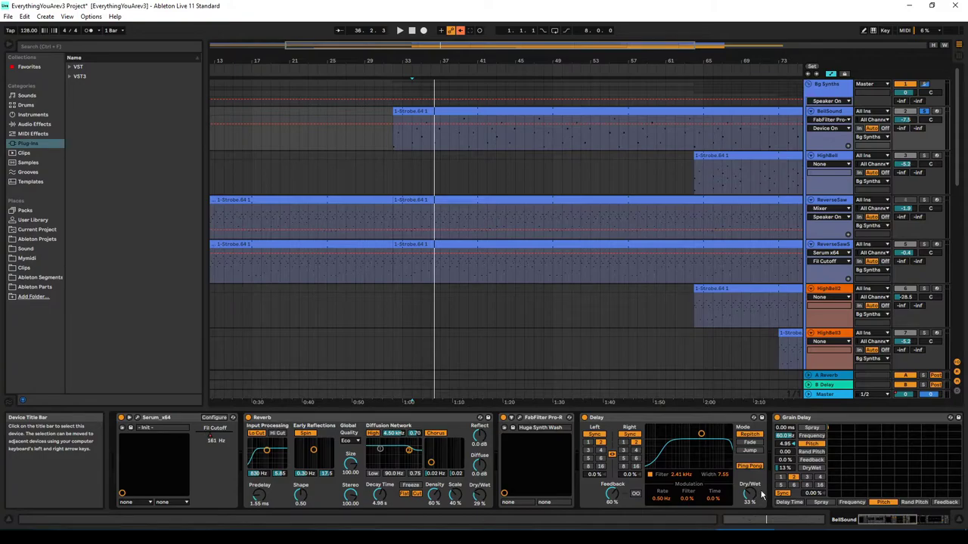
pyautogui.click(665, 453)
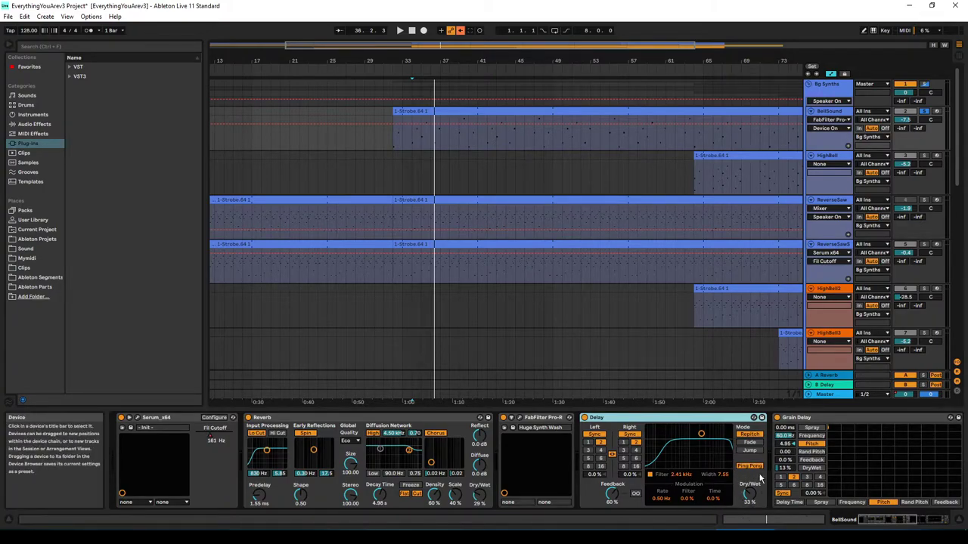
# Step: Scroll BellSound's chain to MStereoEx and EQ Eight, select them, and play from bar 34
pyautogui.click(911, 522)
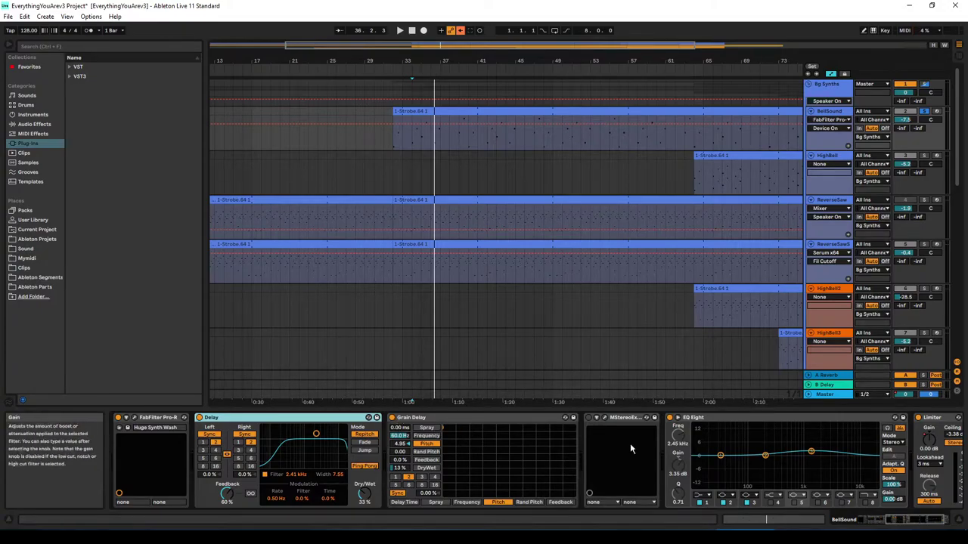
pyautogui.click(626, 418)
pyautogui.click(913, 523)
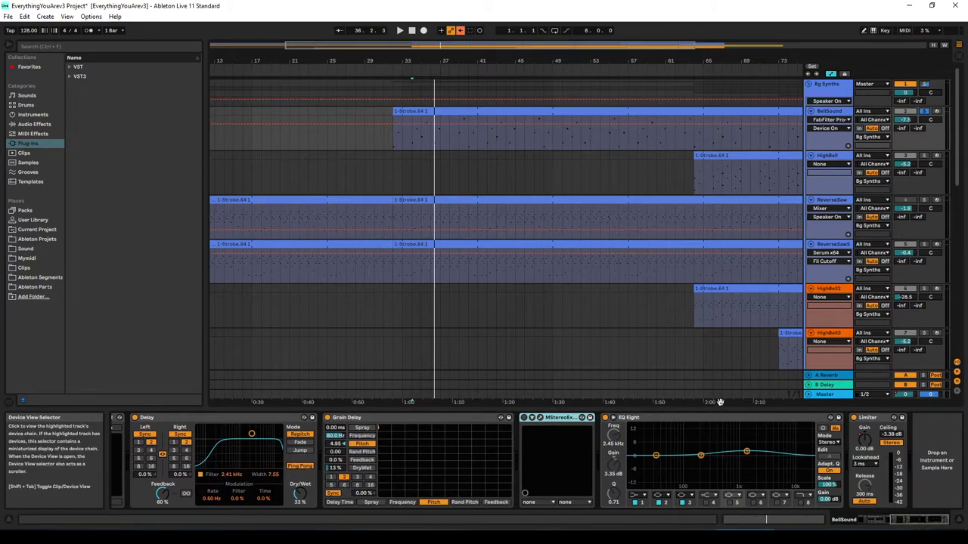
pyautogui.click(720, 446)
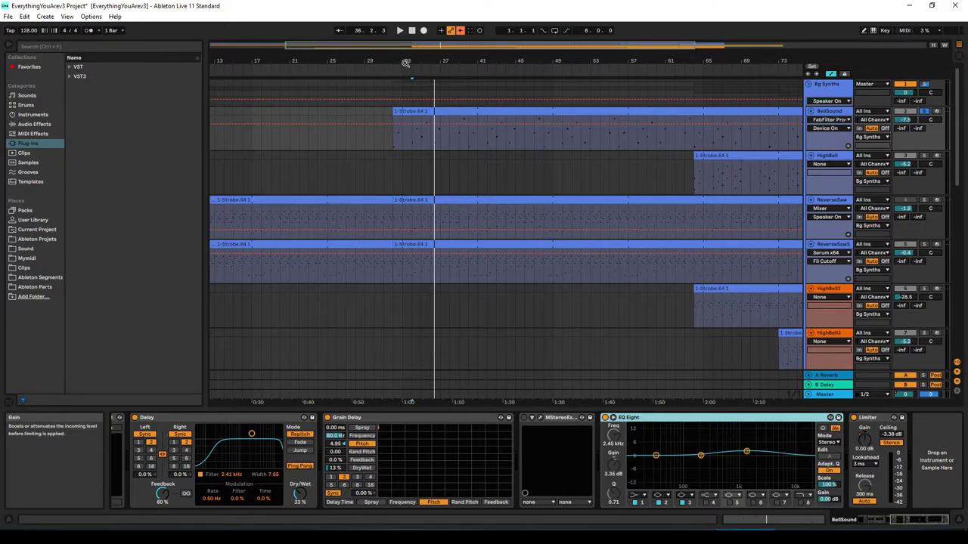
pyautogui.click(399, 30)
# Step: Zoom out and play the bell parts from bar 65, then stop
pyautogui.press('-')
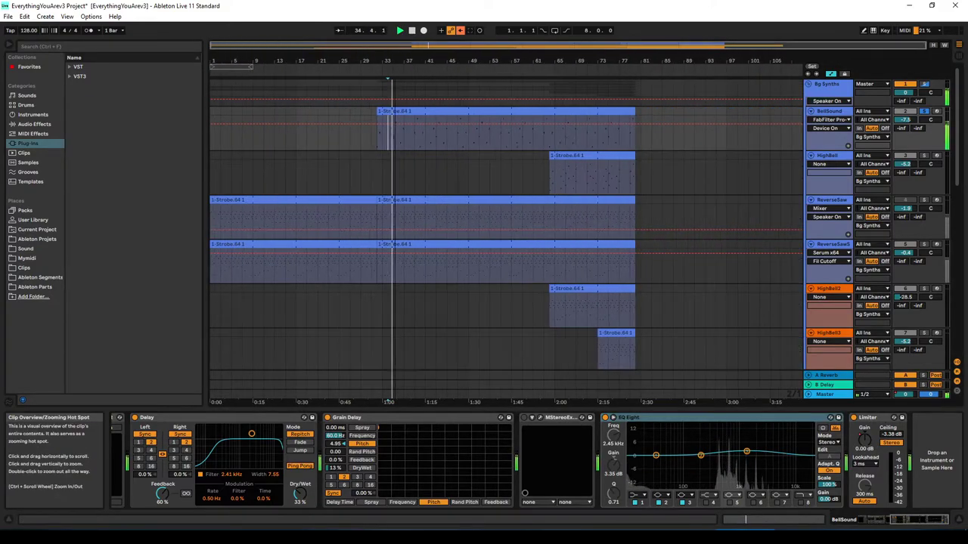
pyautogui.click(554, 92)
pyautogui.press('space')
pyautogui.press('space')
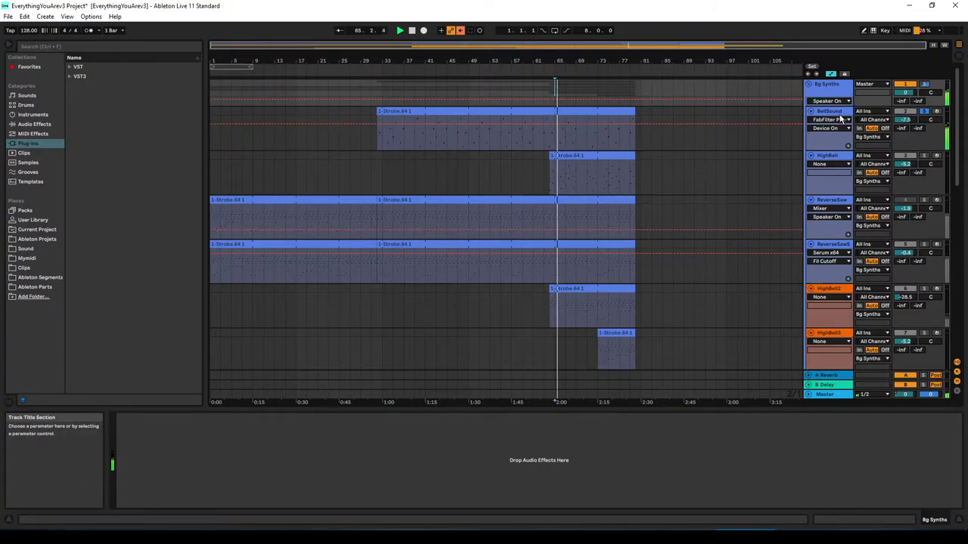
pyautogui.press('Down')
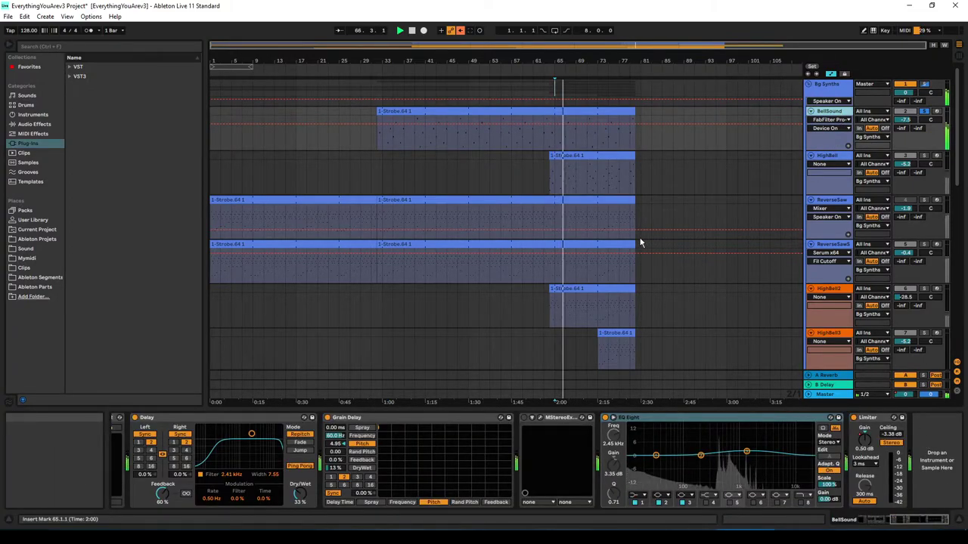
pyautogui.press('space')
# Step: Set the start at bar 65, select the BellSound clip, and scroll down to the Sine Bass tracks
pyautogui.click(382, 88)
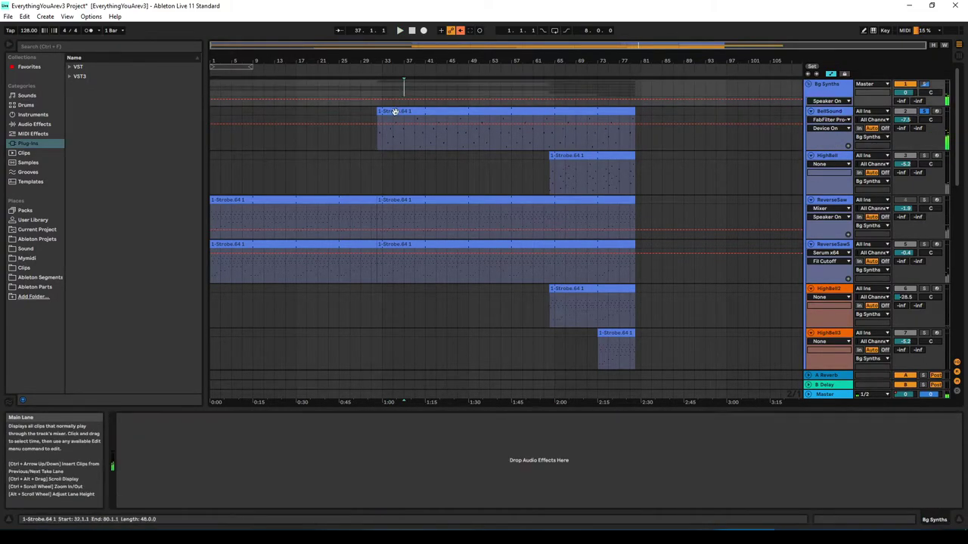
pyautogui.click(537, 89)
pyautogui.click(533, 111)
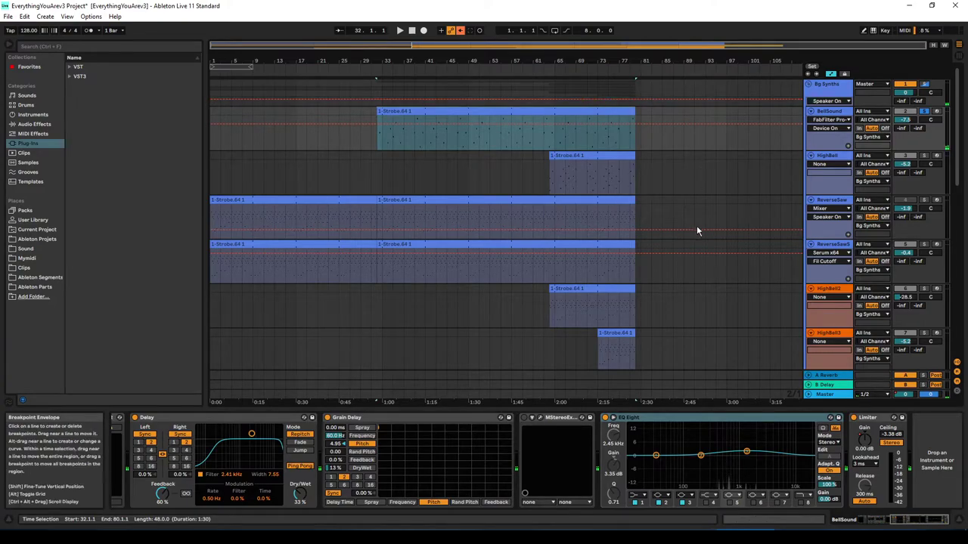
pyautogui.scroll(-5, 956, 106)
pyautogui.scroll(5, 957, 106)
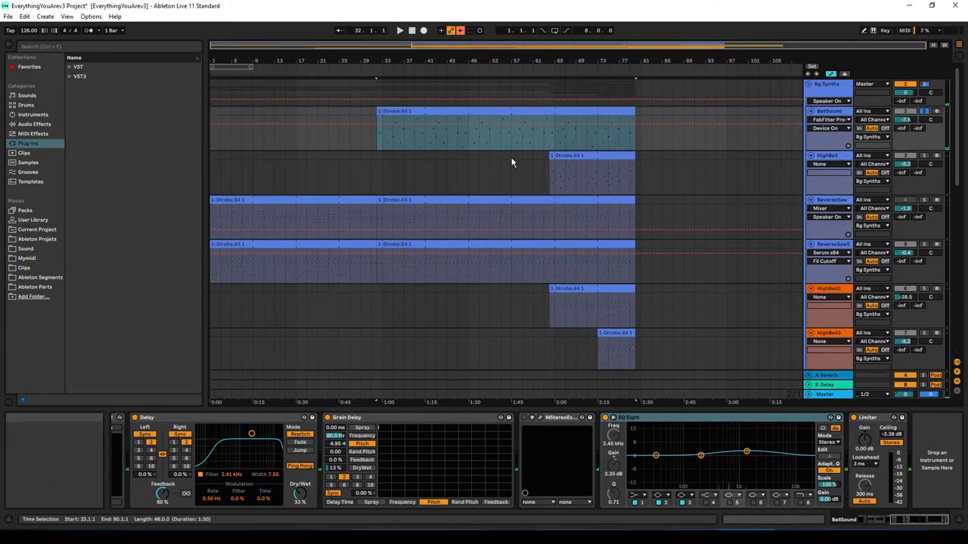
pyautogui.scroll(-3, 545, 183)
pyautogui.scroll(-3, 568, 241)
pyautogui.scroll(-3, 570, 251)
# Step: Play SawChords from bar 33, jumping to bars 43 and 49 to hear the cutoff sweep
pyautogui.scroll(-3, 570, 251)
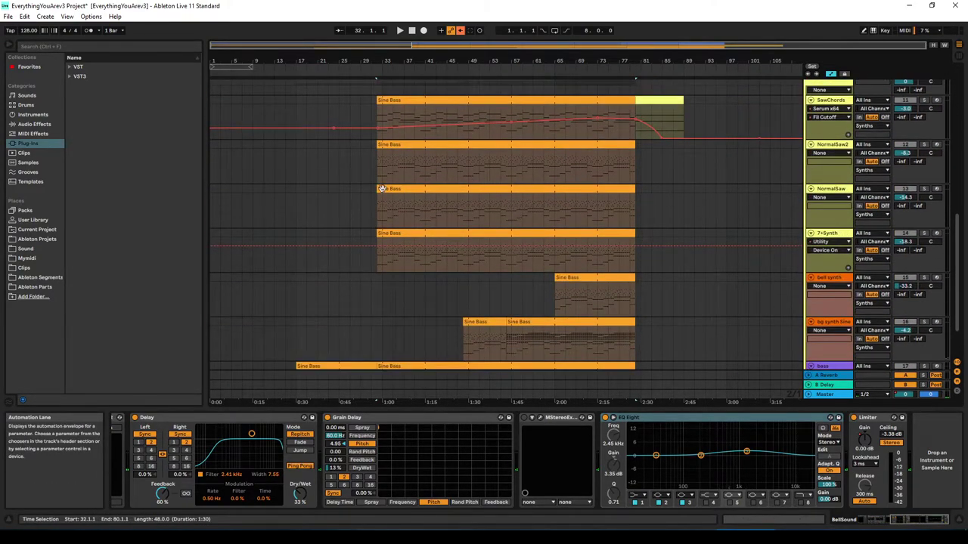
pyautogui.click(372, 139)
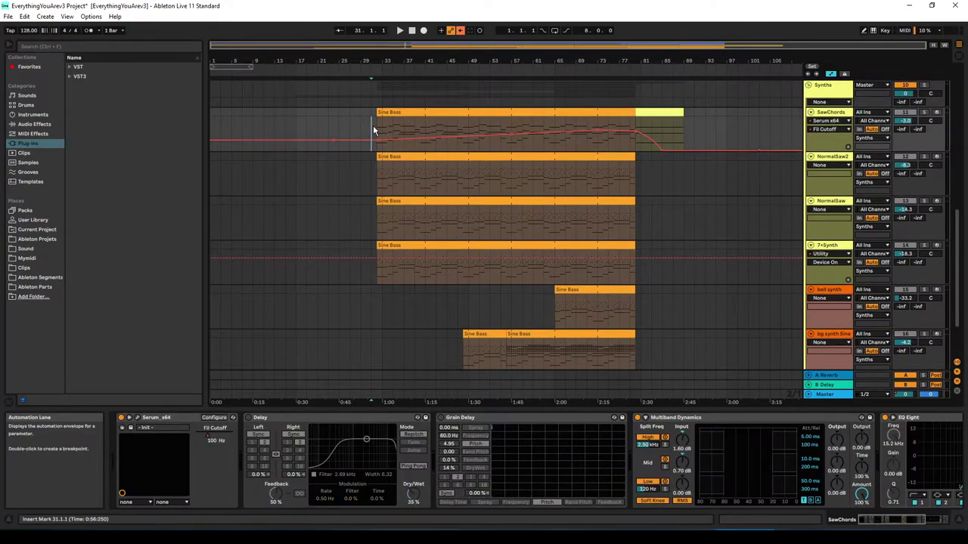
pyautogui.click(381, 136)
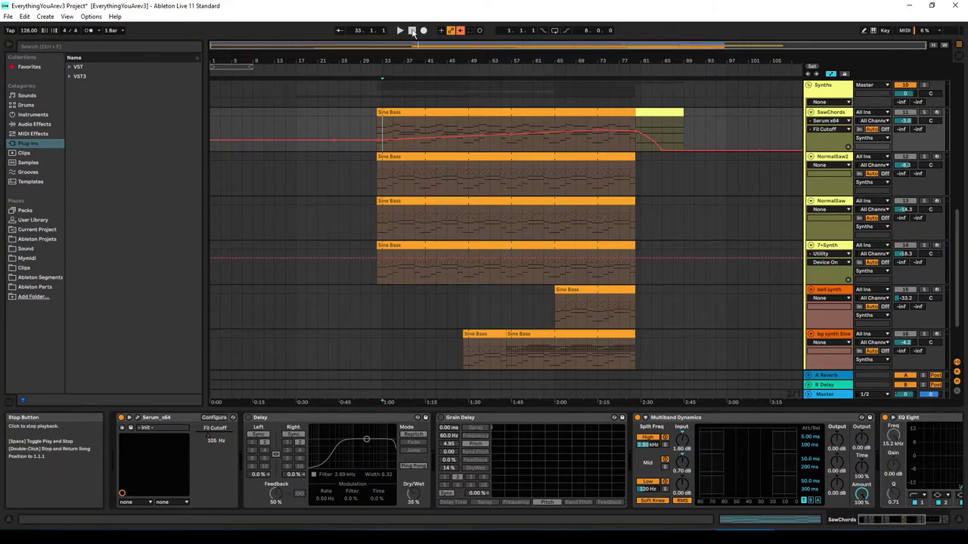
pyautogui.press('space')
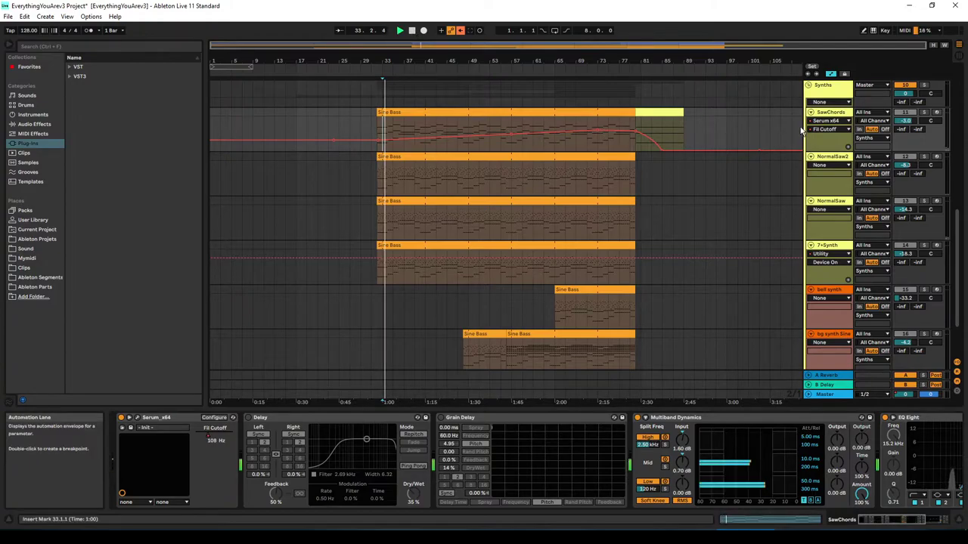
pyautogui.click(444, 154)
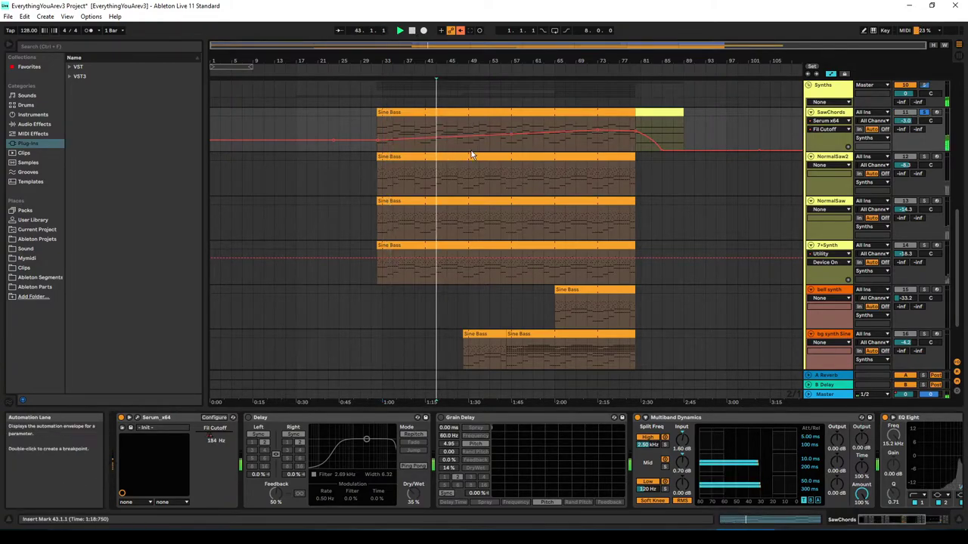
pyautogui.click(470, 152)
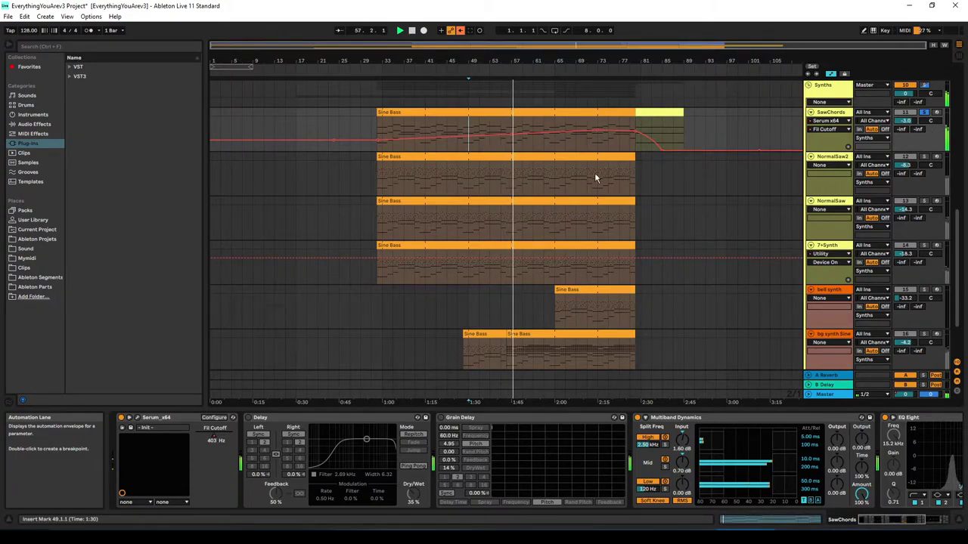
pyautogui.scroll(-2, 685, 211)
# Step: Restart playback from bar 49, inspect NormalSaw2's effects, and solo NormalSaw instead
pyautogui.scroll(-1, 685, 209)
pyautogui.press('space')
pyautogui.press('space')
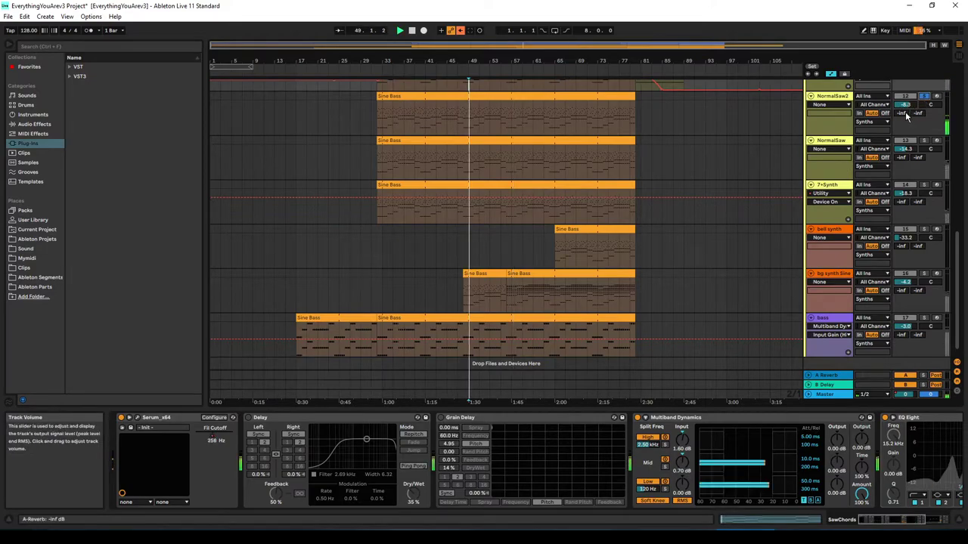
pyautogui.click(467, 114)
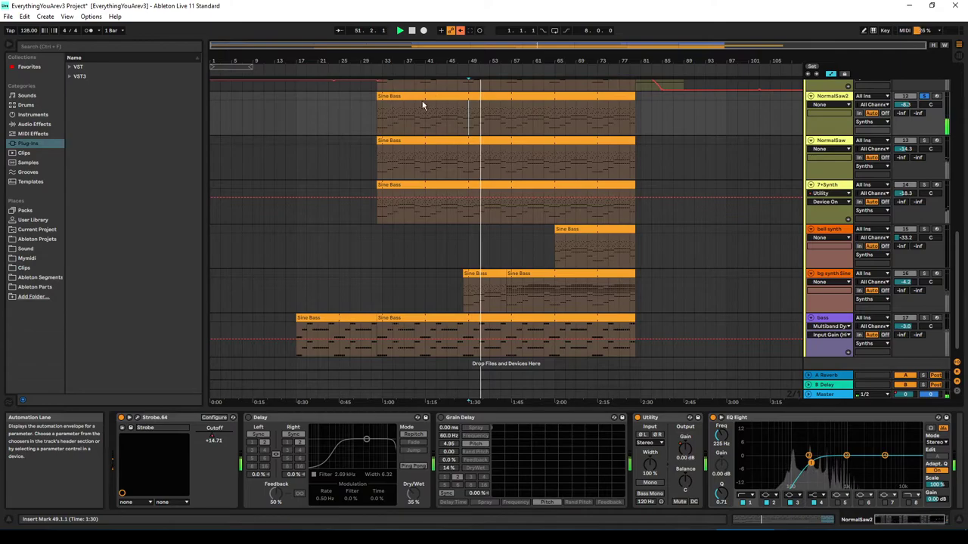
pyautogui.click(638, 147)
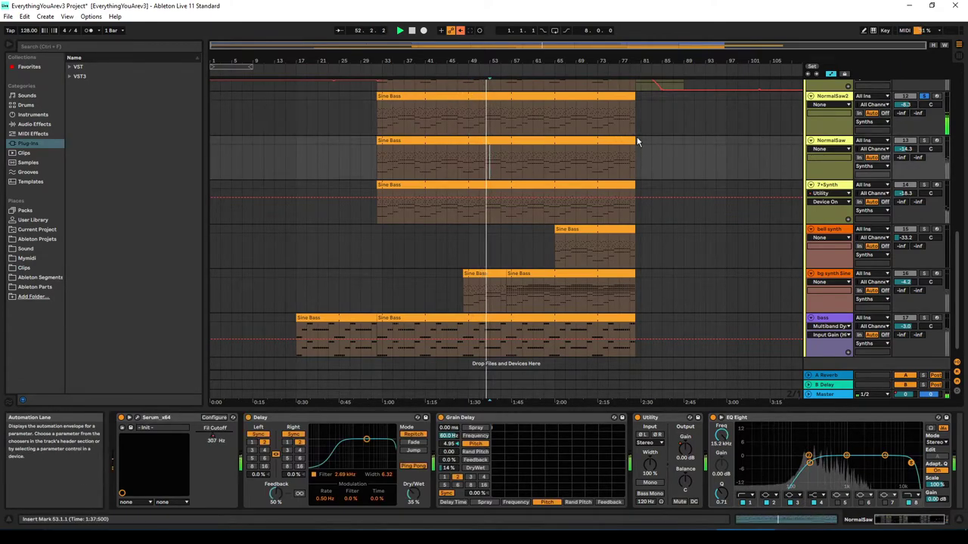
pyautogui.click(924, 141)
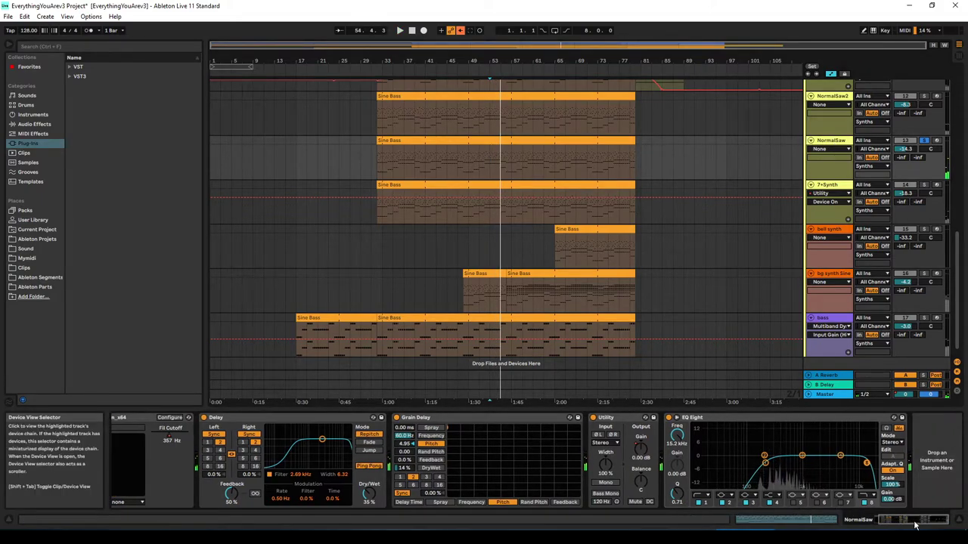
pyautogui.moveTo(809, 519); pyautogui.dragTo(811, 520)
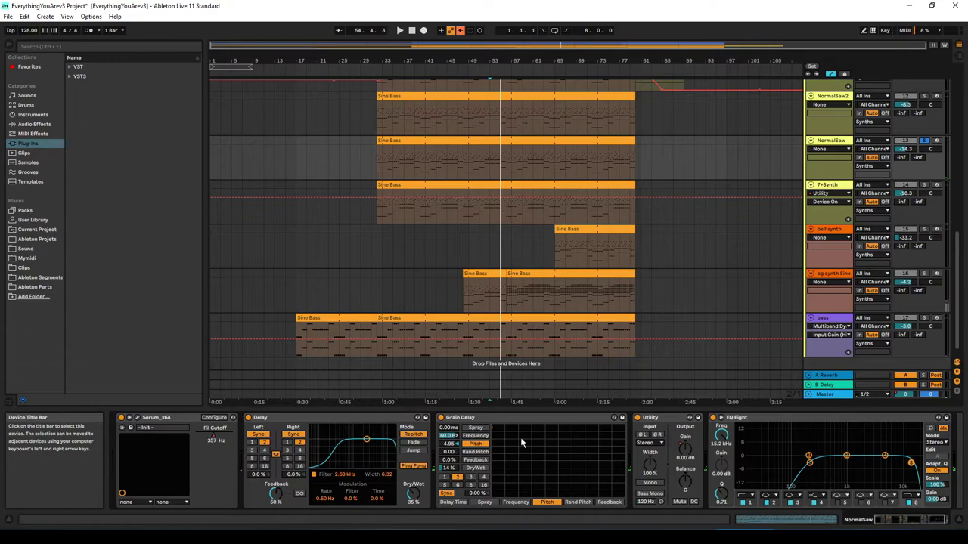
# Step: Check the 7+Synth Serum, then select the bell synth track and set playback near bar 65
pyautogui.click(771, 201)
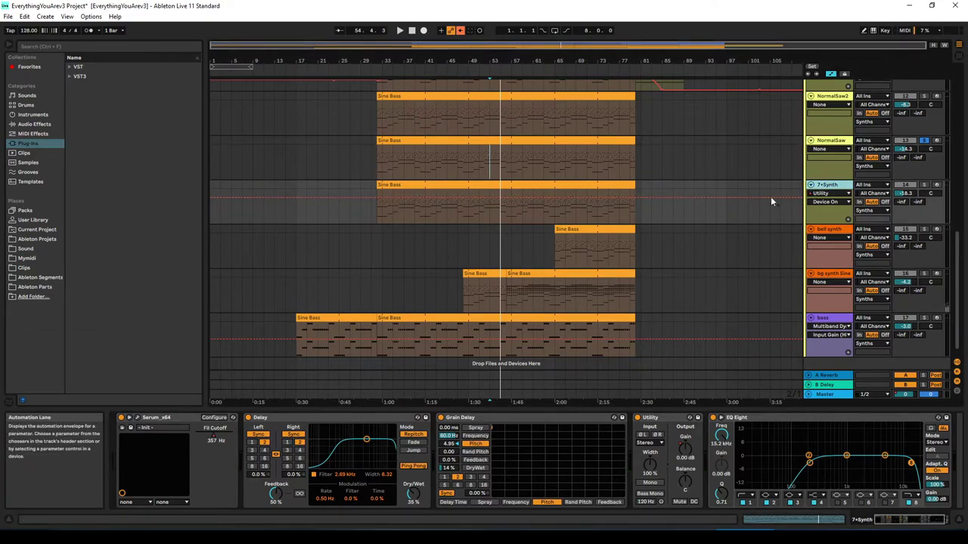
pyautogui.click(791, 146)
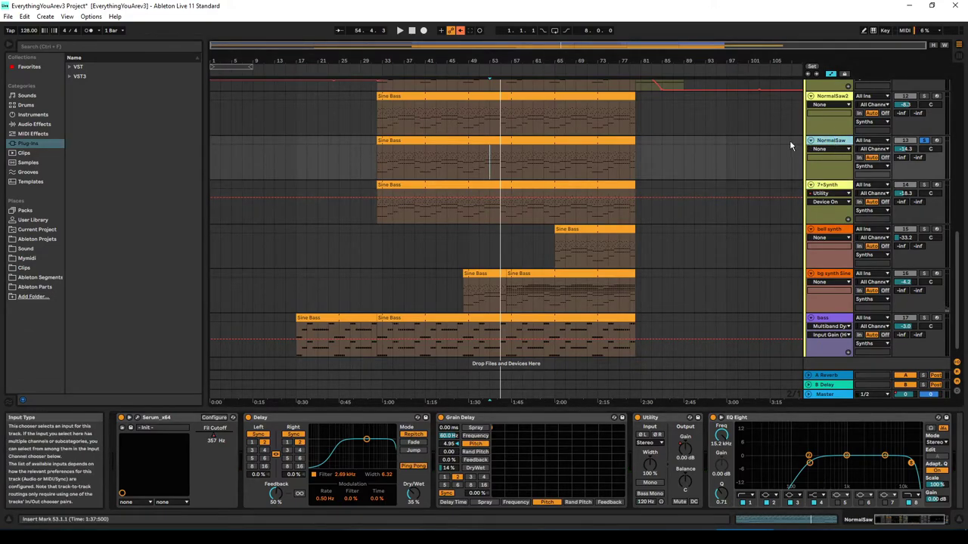
pyautogui.click(853, 189)
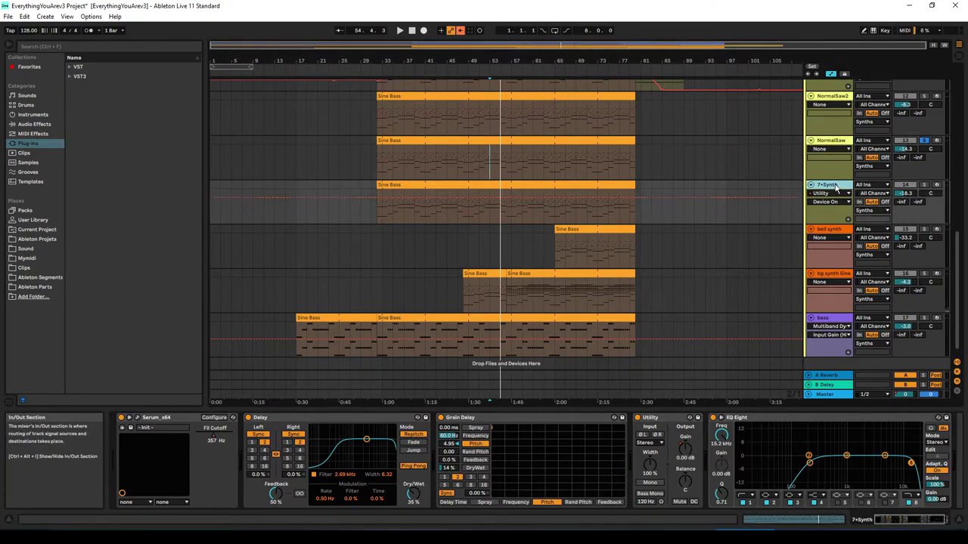
pyautogui.click(134, 422)
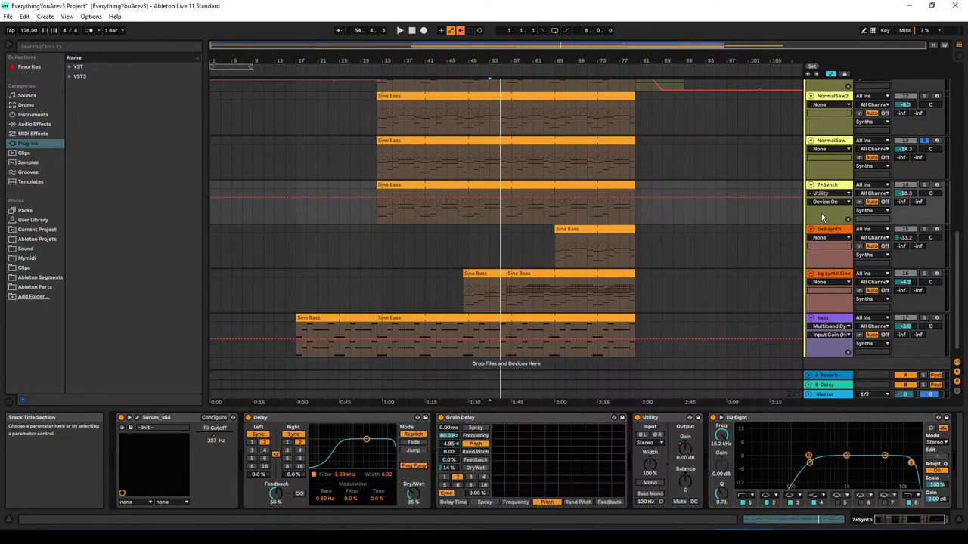
pyautogui.click(834, 233)
pyautogui.click(555, 261)
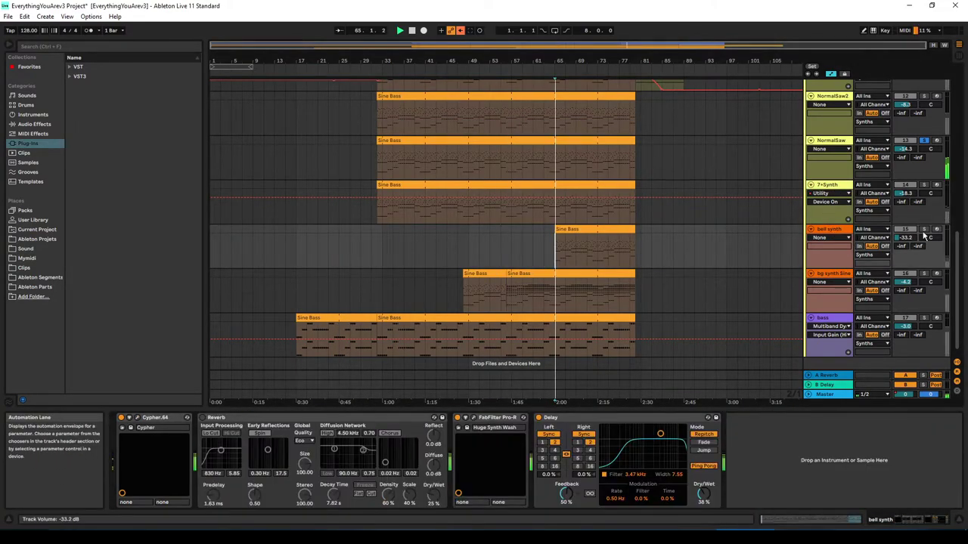
# Step: Play the bell and bg synth parts from bars 51, 57 and 63, then select bg synth Sine
pyautogui.press('space')
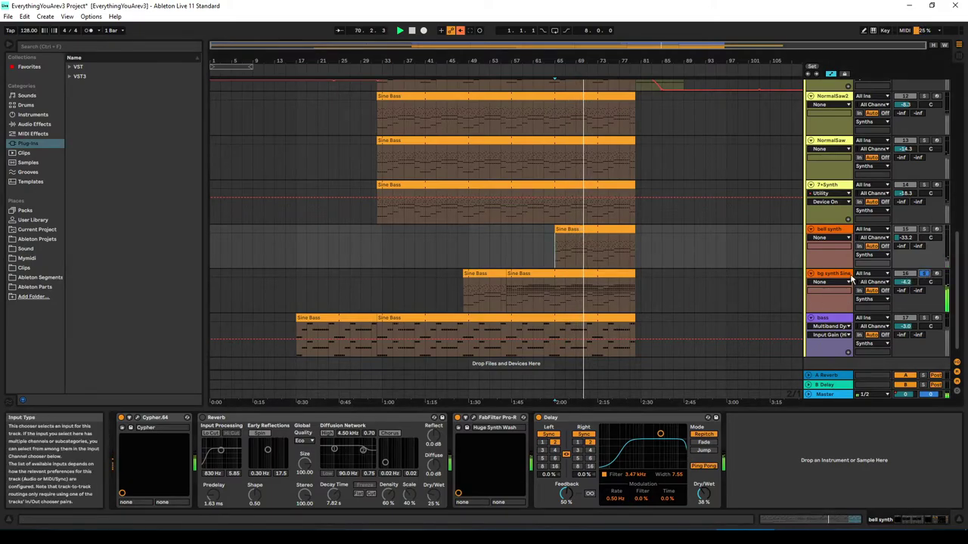
pyautogui.click(560, 289)
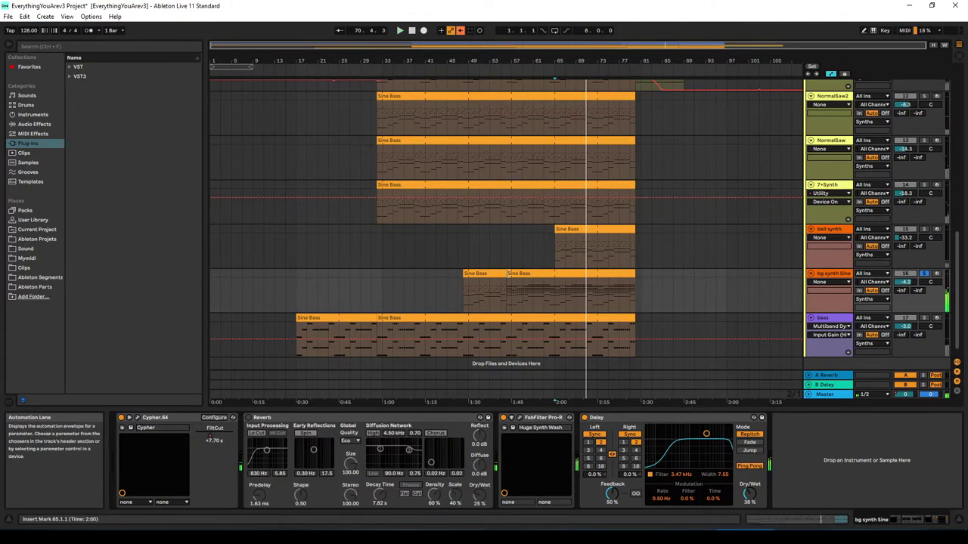
pyautogui.click(478, 262)
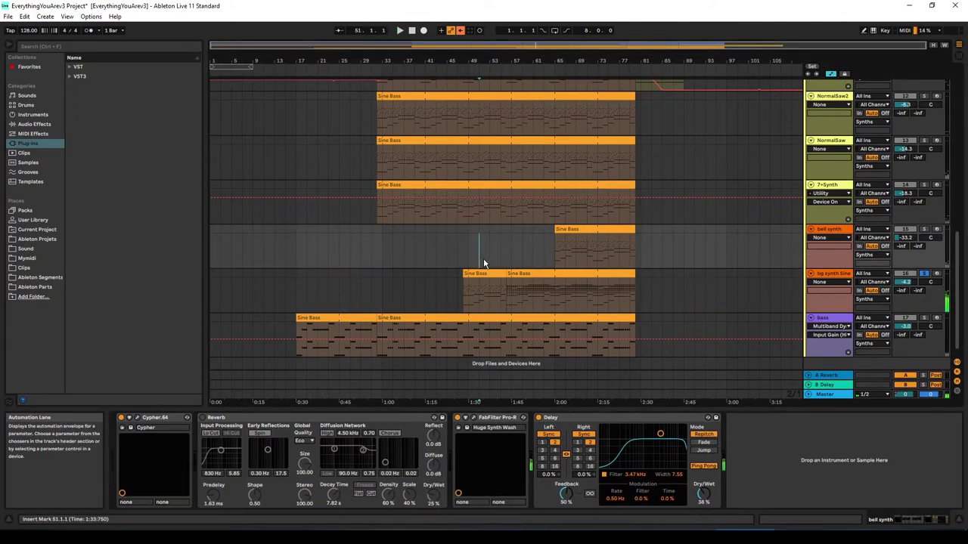
pyautogui.click(522, 266)
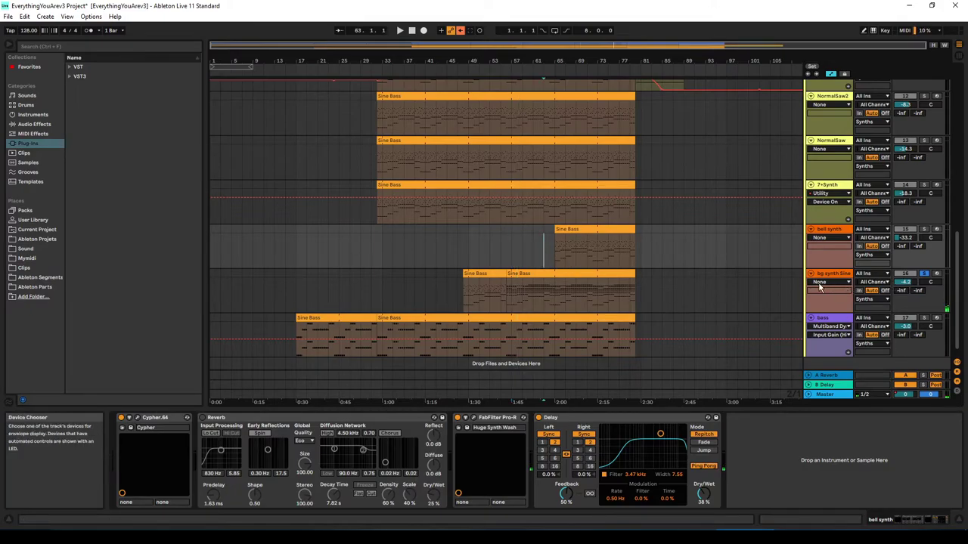
pyautogui.press('space')
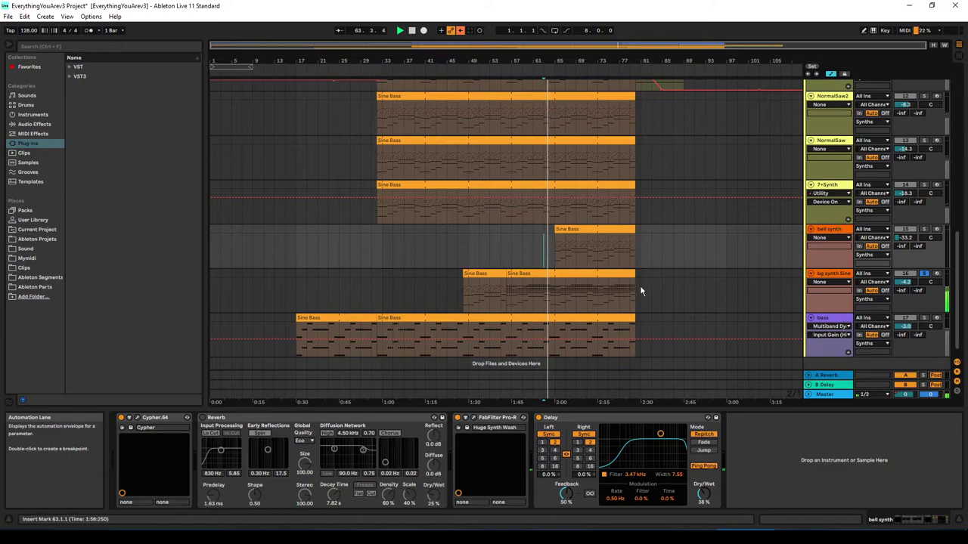
pyautogui.click(829, 273)
# Step: Duplicate the bg synth Sine track and load Serum_x64 onto the copy
pyautogui.click(136, 417)
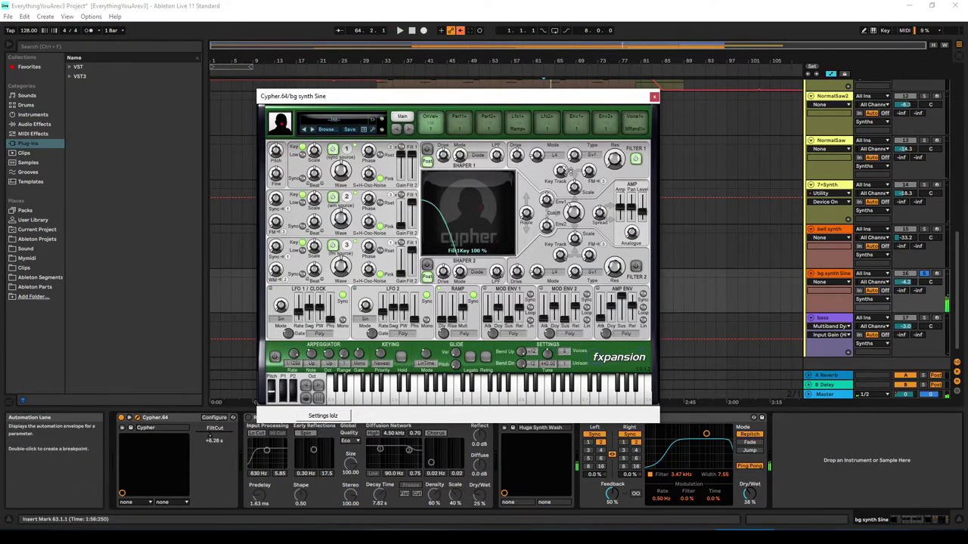
pyautogui.click(653, 96)
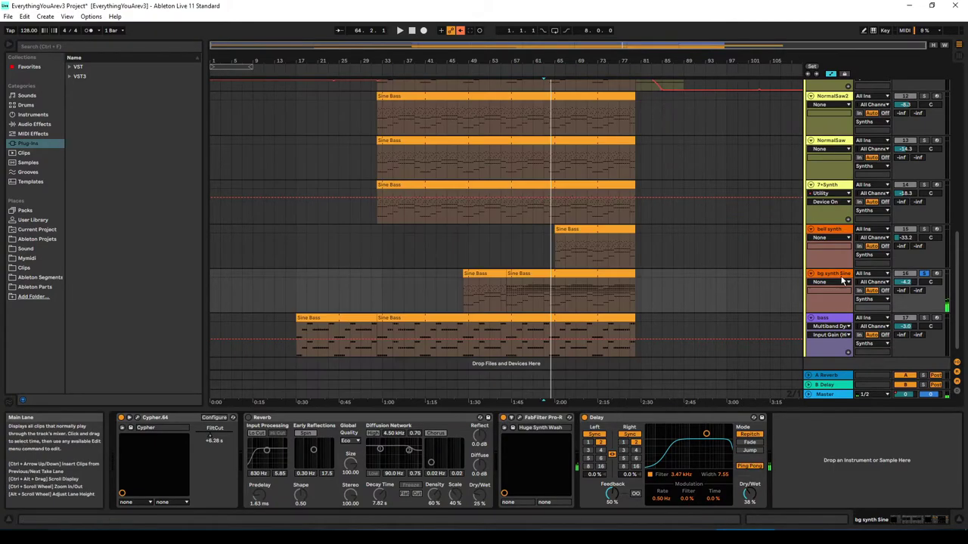
pyautogui.hotkey('ctrl', 'd')
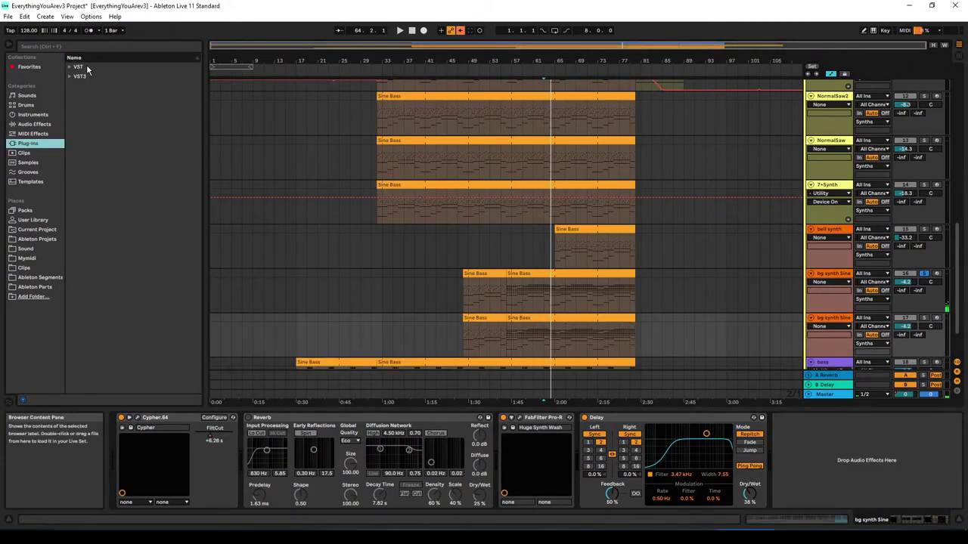
pyautogui.click(69, 67)
pyautogui.scroll(-5, 130, 260)
pyautogui.scroll(-5, 122, 307)
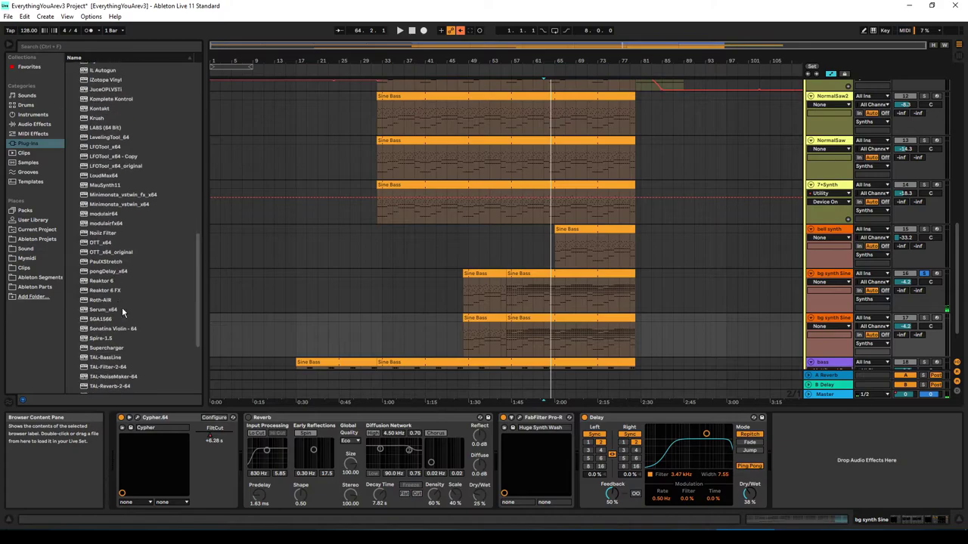
pyautogui.click(108, 309)
pyautogui.moveTo(824, 297); pyautogui.dragTo(824, 299)
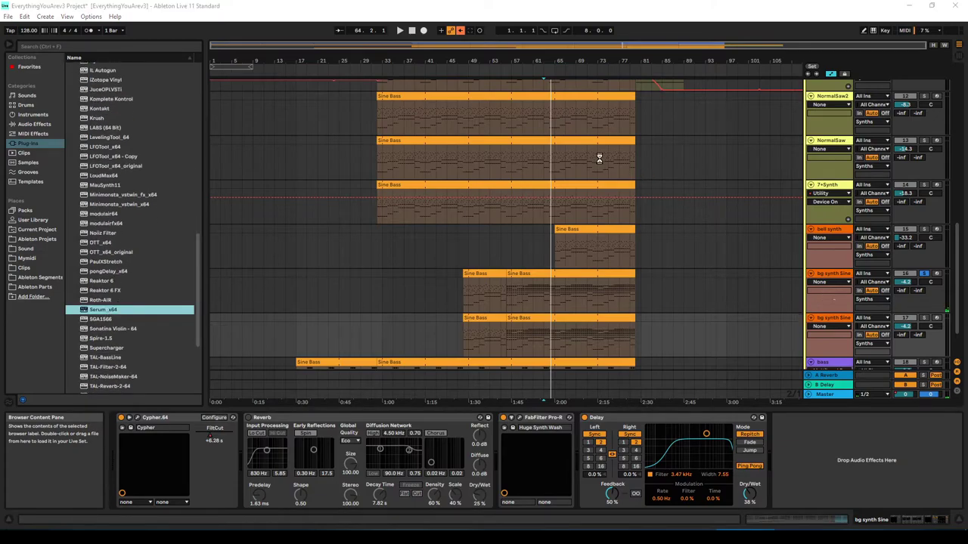
# Step: Give Serum's oscillator A the Basic Shapes wavetable and an MG Low 24 filter near 383 Hz
pyautogui.click(405, 176)
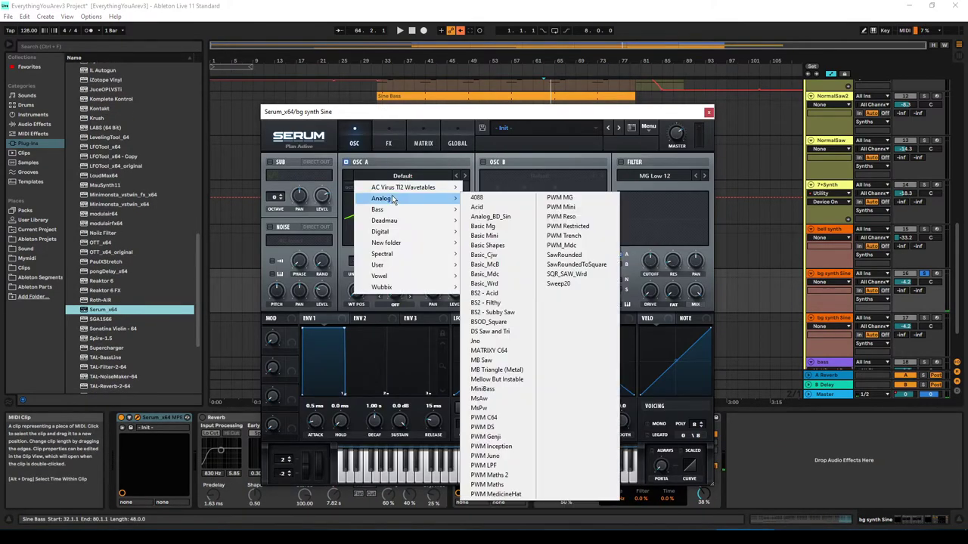
pyautogui.click(514, 253)
pyautogui.moveTo(355, 291); pyautogui.dragTo(355, 276)
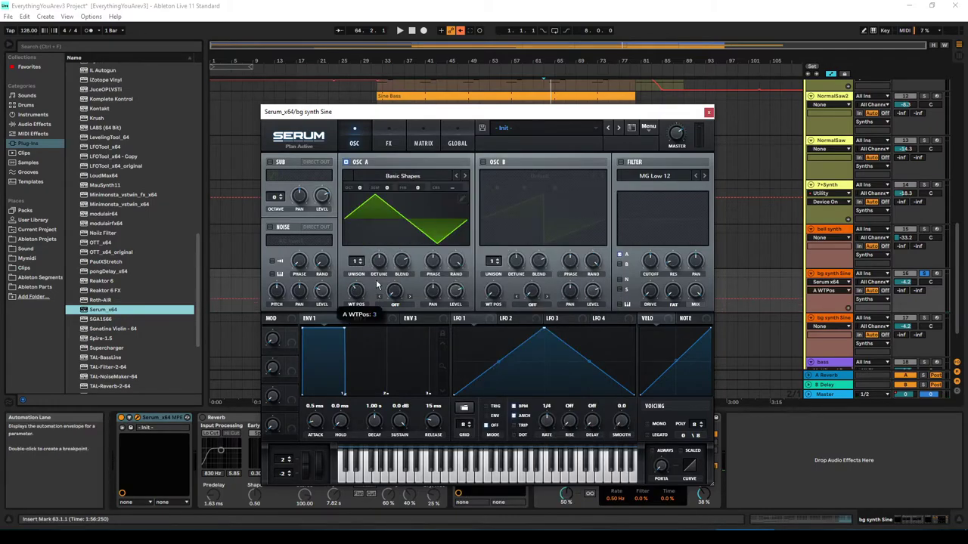
pyautogui.click(621, 162)
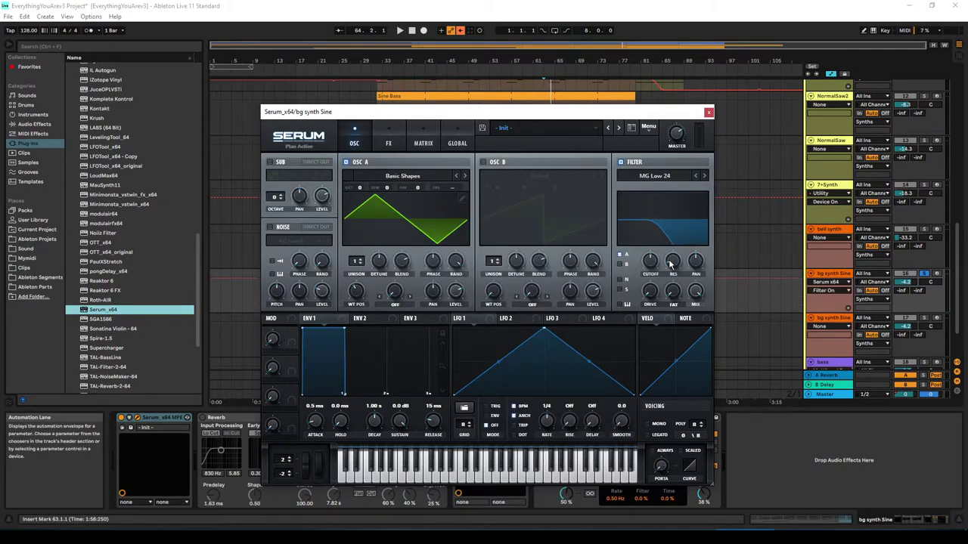
pyautogui.moveTo(650, 262); pyautogui.dragTo(614, 303)
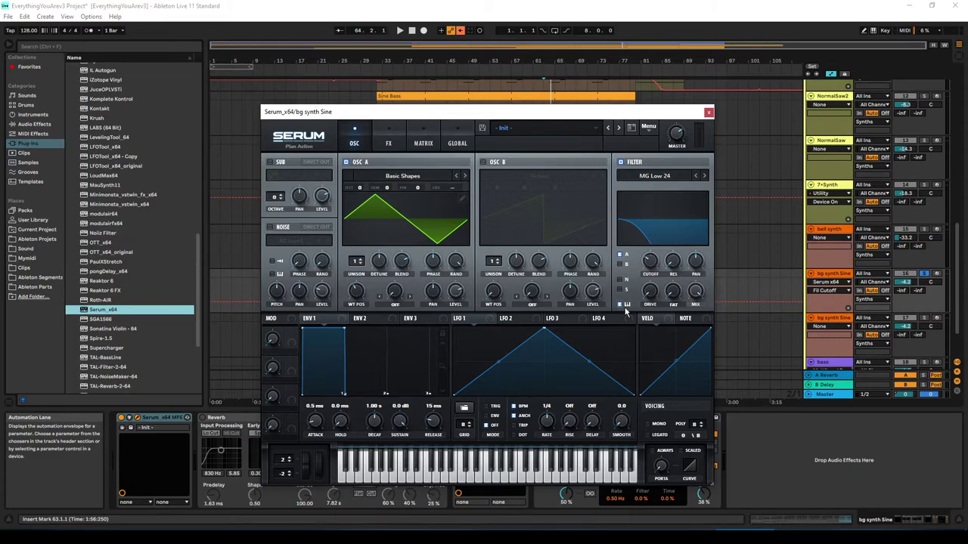
# Step: Solo and play the copy, setting envelope 1 to 12 ms attack and 958 ms release
pyautogui.press('space')
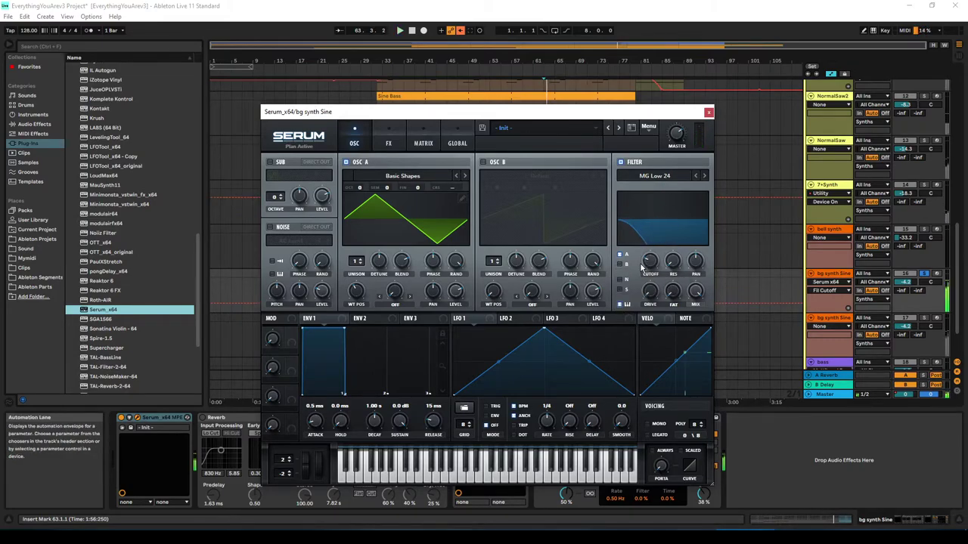
pyautogui.click(364, 191)
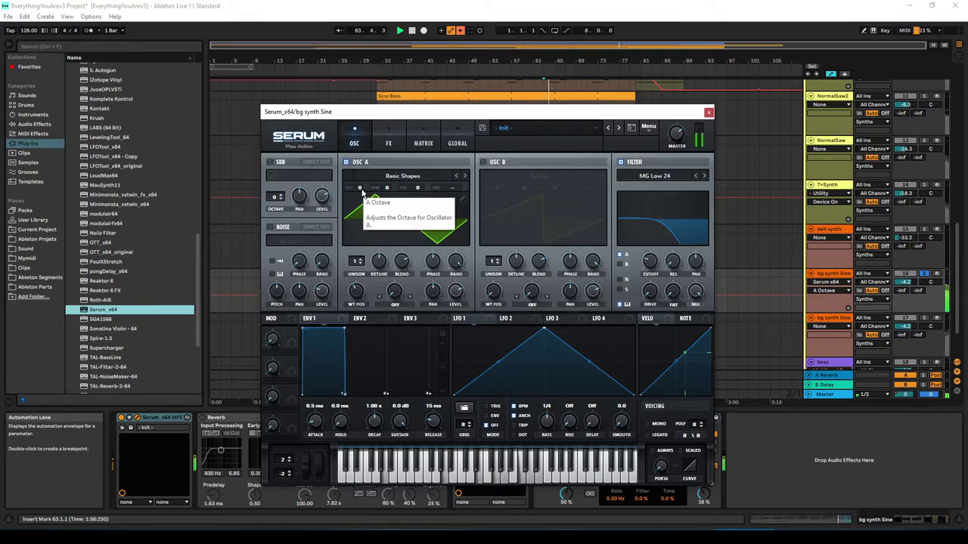
pyautogui.click(923, 320)
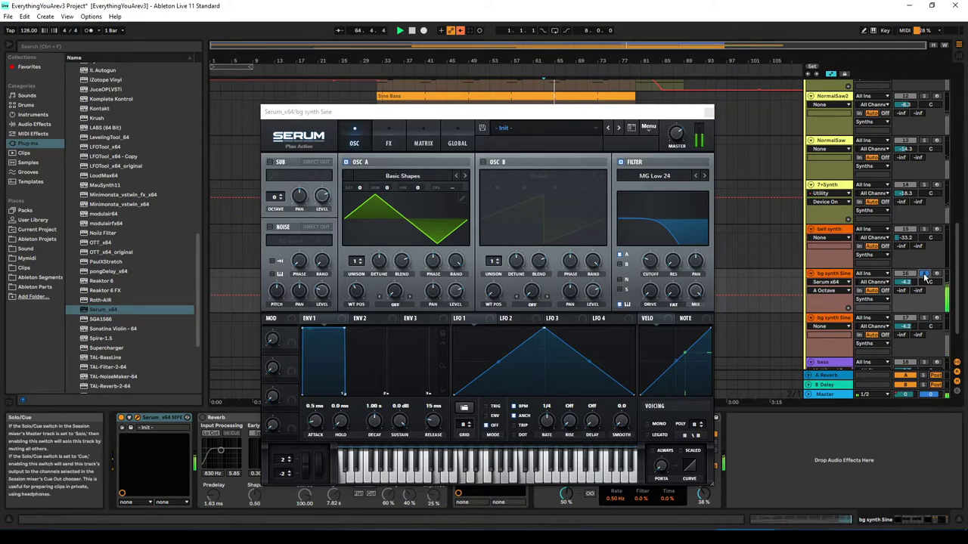
pyautogui.moveTo(432, 422); pyautogui.dragTo(482, 430)
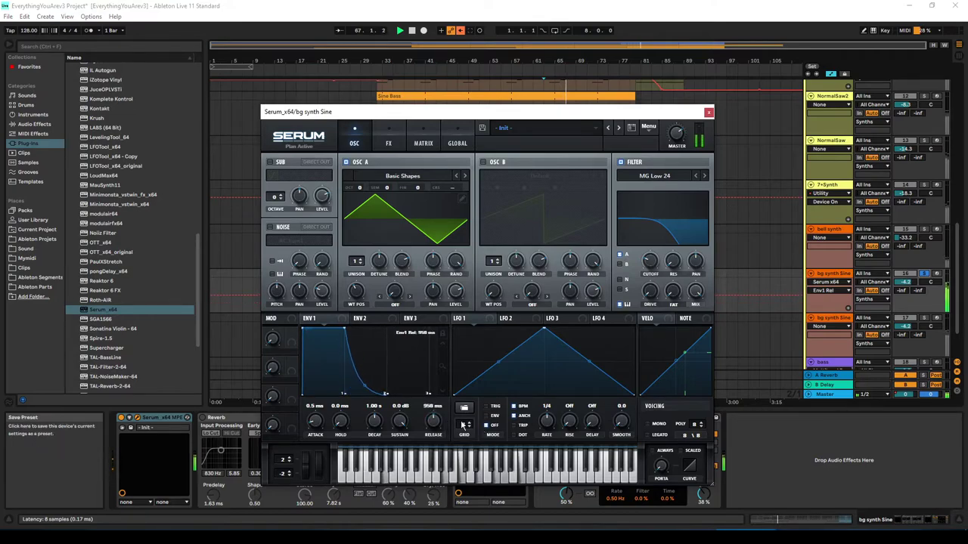
pyautogui.moveTo(327, 424); pyautogui.dragTo(329, 429)
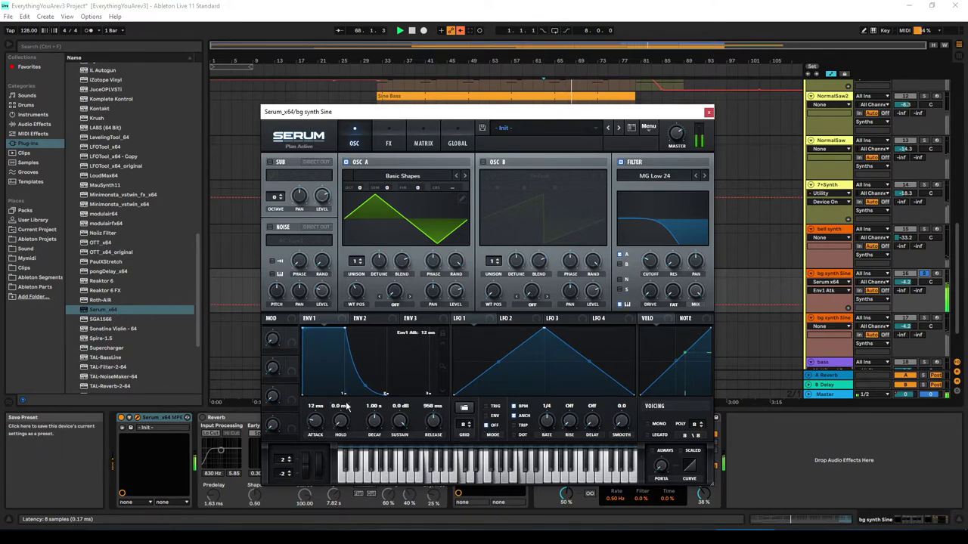
pyautogui.click(908, 321)
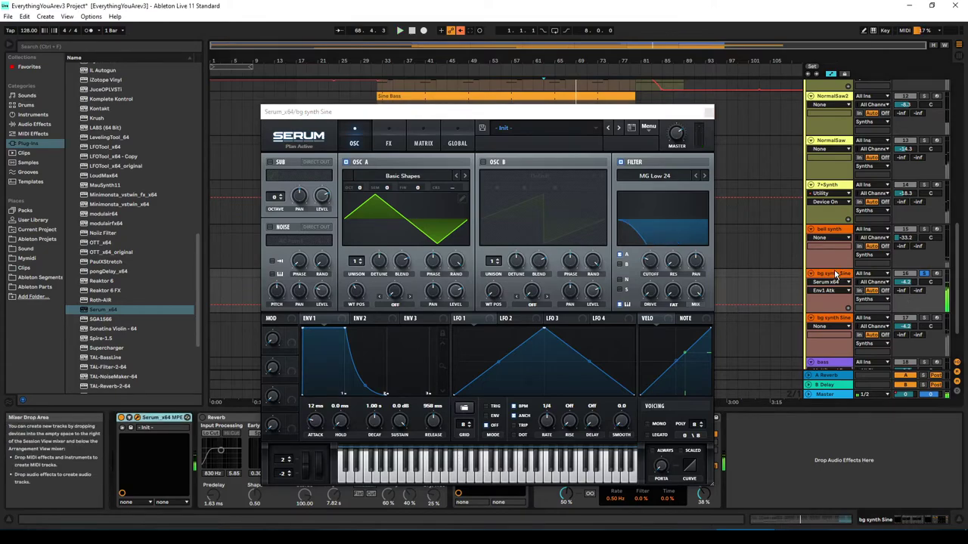
pyautogui.click(566, 318)
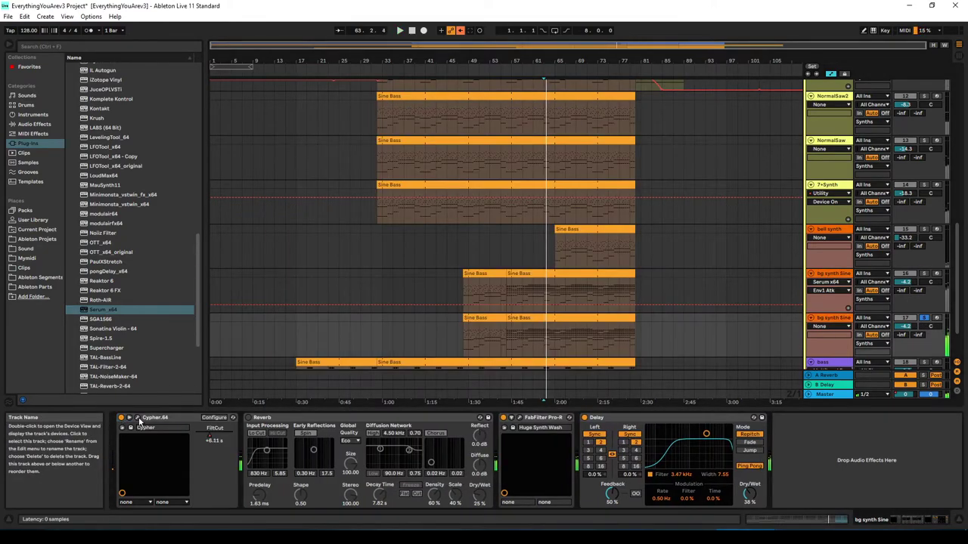
# Step: Compare the Cypher and Serum patches, playing bg synth Sine soloed from bar 61
pyautogui.click(138, 421)
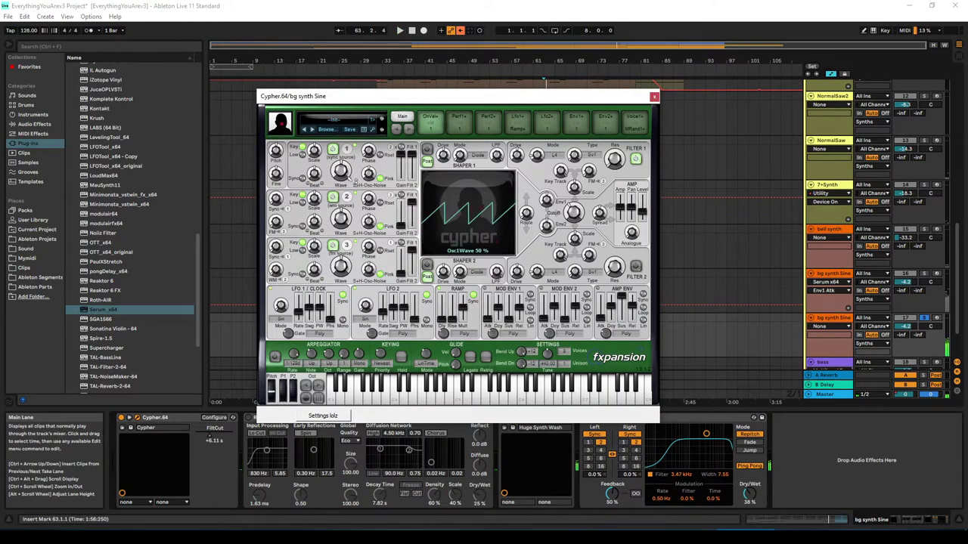
pyautogui.click(852, 284)
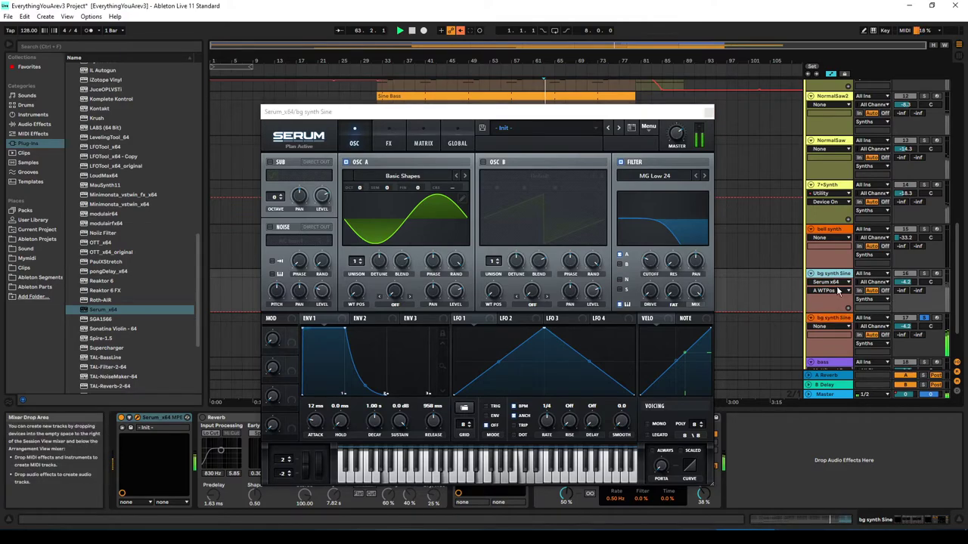
pyautogui.click(756, 250)
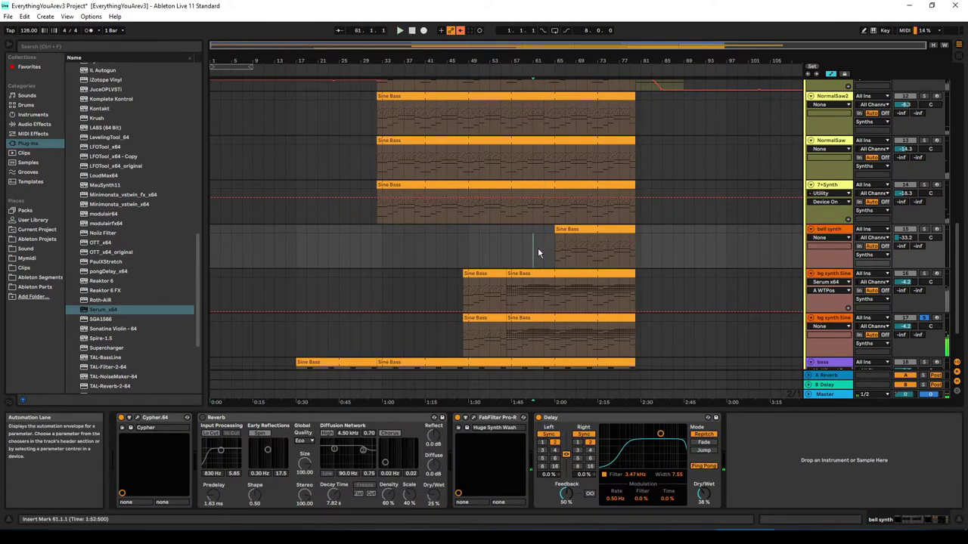
pyautogui.click(536, 248)
pyautogui.press('space')
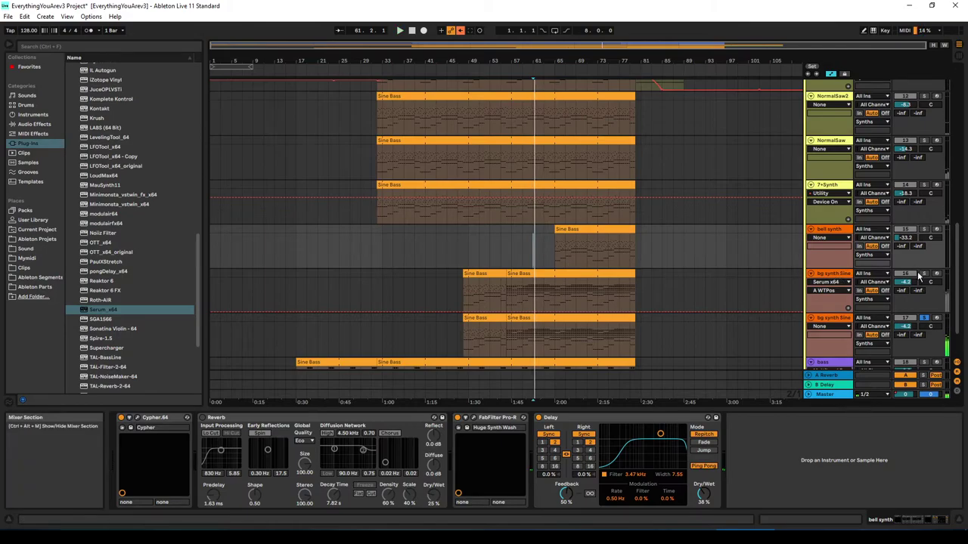
pyautogui.click(924, 273)
# Step: Tune the Serum copy's cutoff to about 262 Hz, then delete the Serum track
pyautogui.click(836, 275)
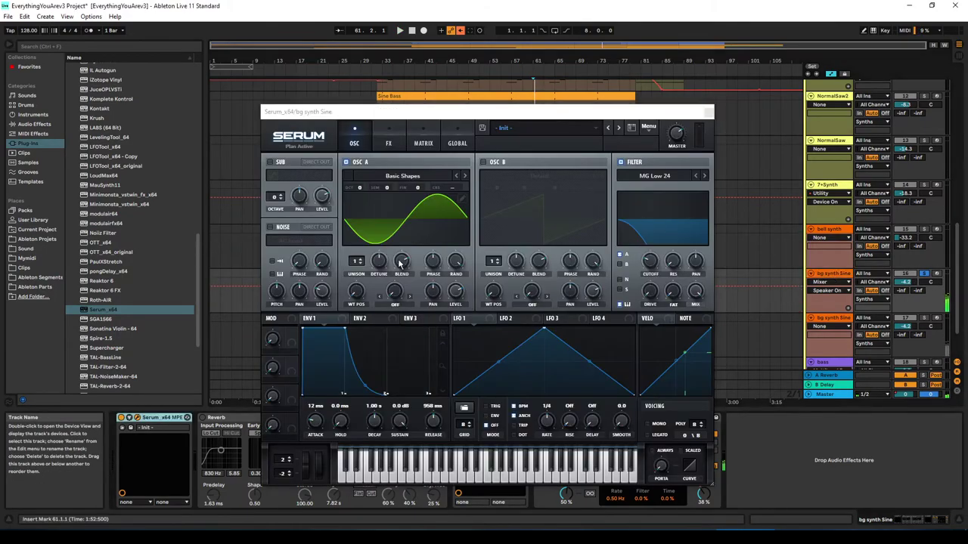
pyautogui.moveTo(650, 266); pyautogui.dragTo(651, 261)
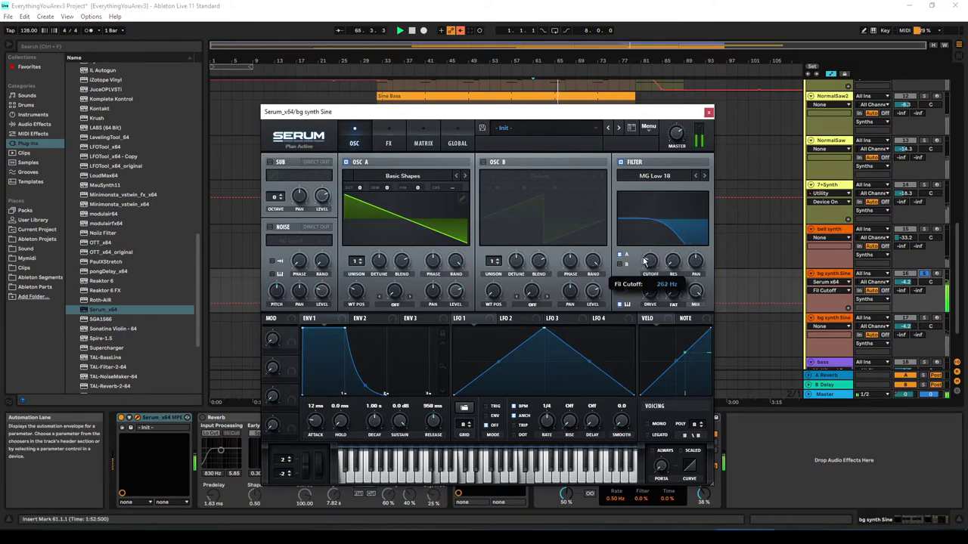
pyautogui.moveTo(644, 261); pyautogui.dragTo(675, 248)
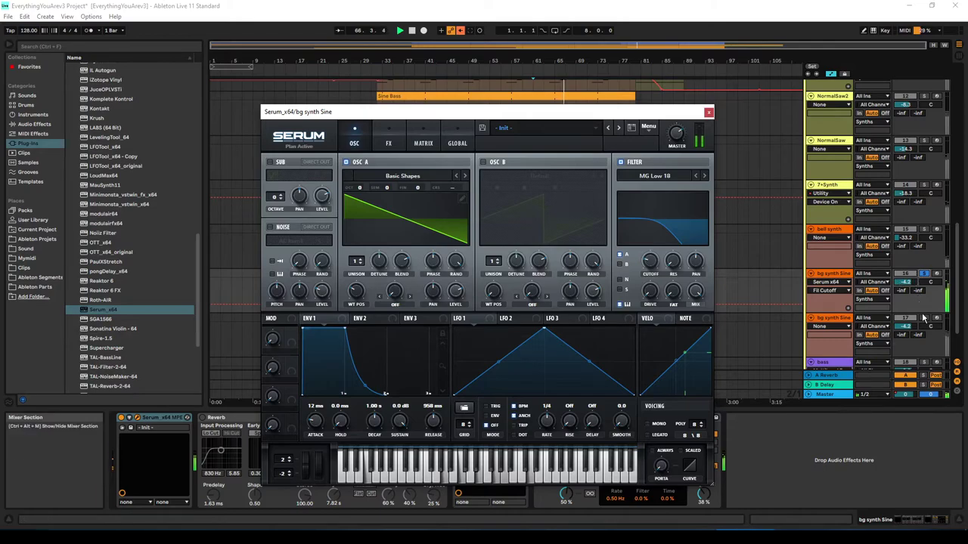
pyautogui.rightClick(845, 279)
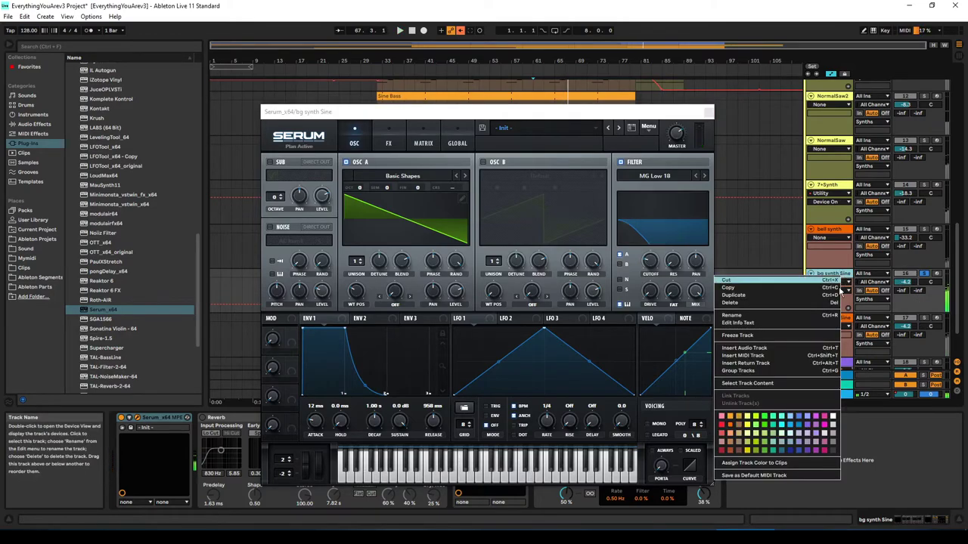
pyautogui.click(828, 305)
# Step: Show the bass Utility Gain envelope and play from bar 47, where it lifts to about -3.3 dB
pyautogui.click(834, 321)
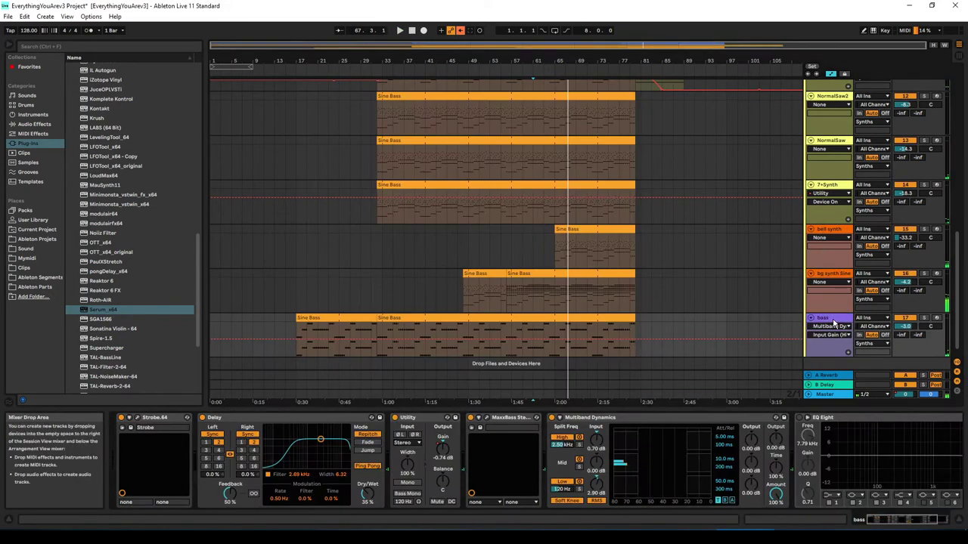
pyautogui.click(382, 296)
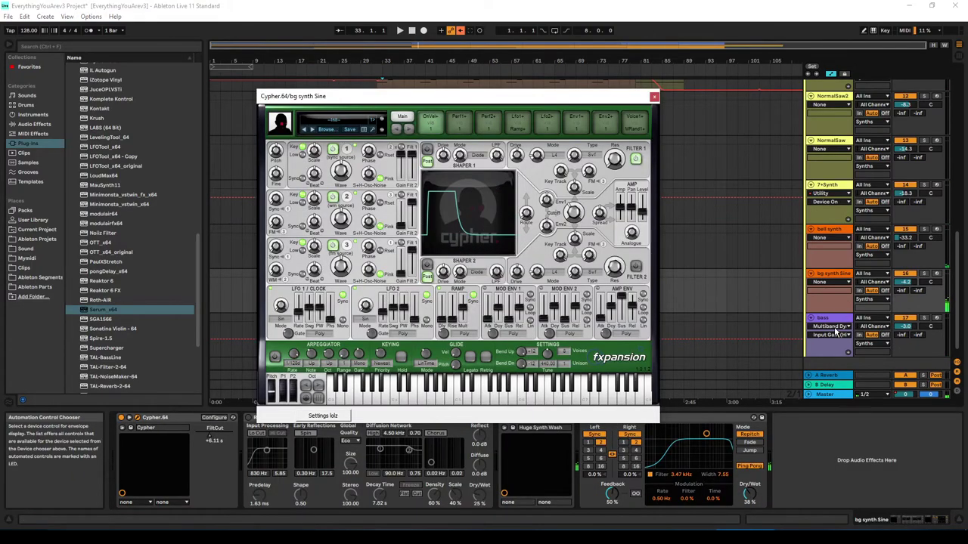
pyautogui.click(831, 326)
pyautogui.click(835, 357)
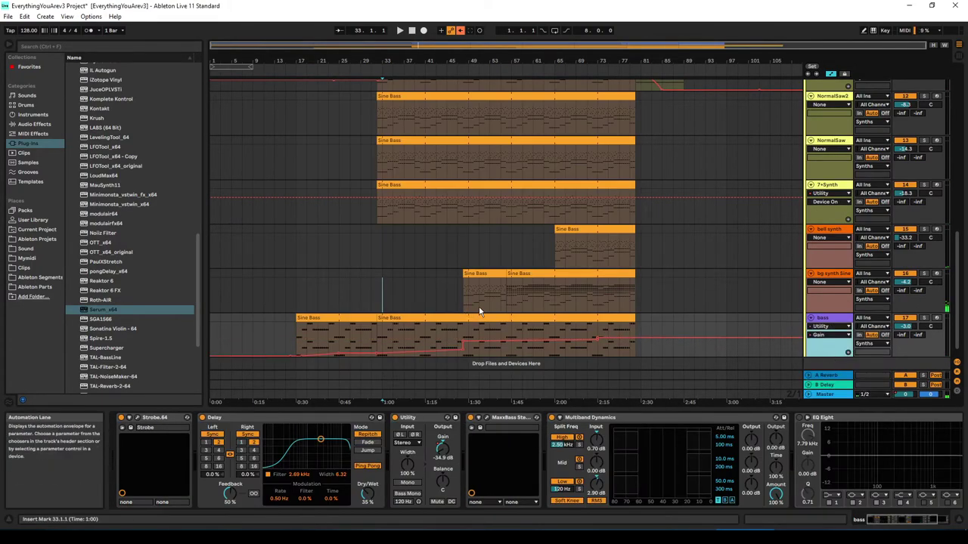
pyautogui.click(458, 327)
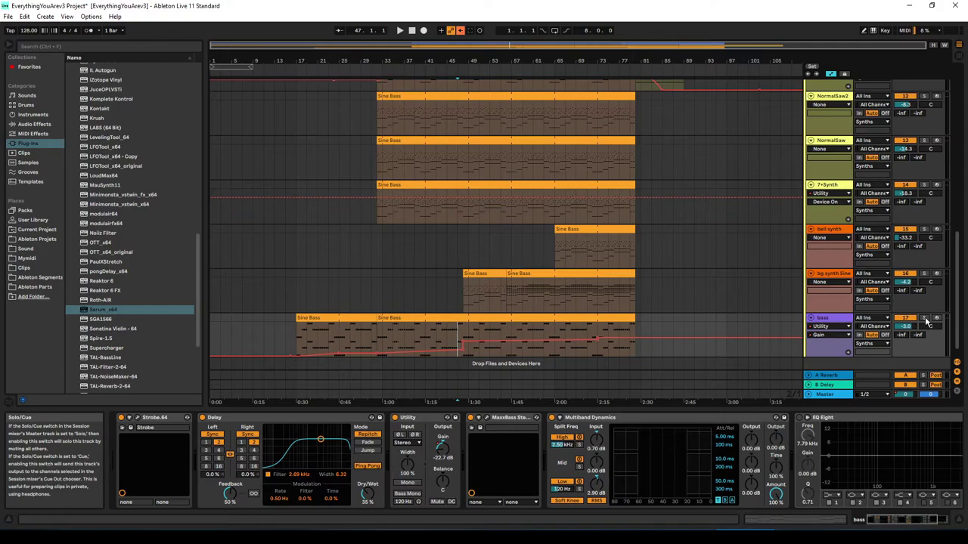
pyautogui.press('space')
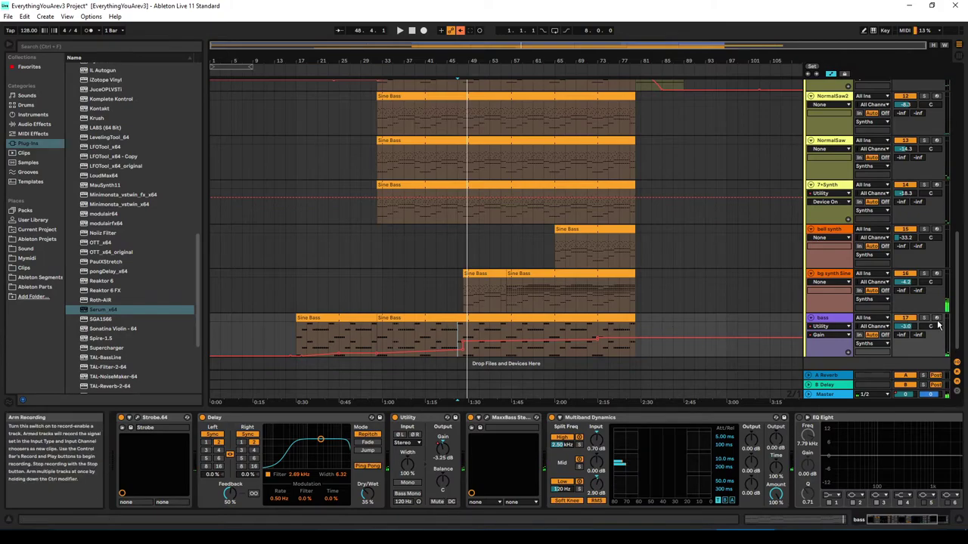
pyautogui.moveTo(955, 325); pyautogui.dragTo(923, 128)
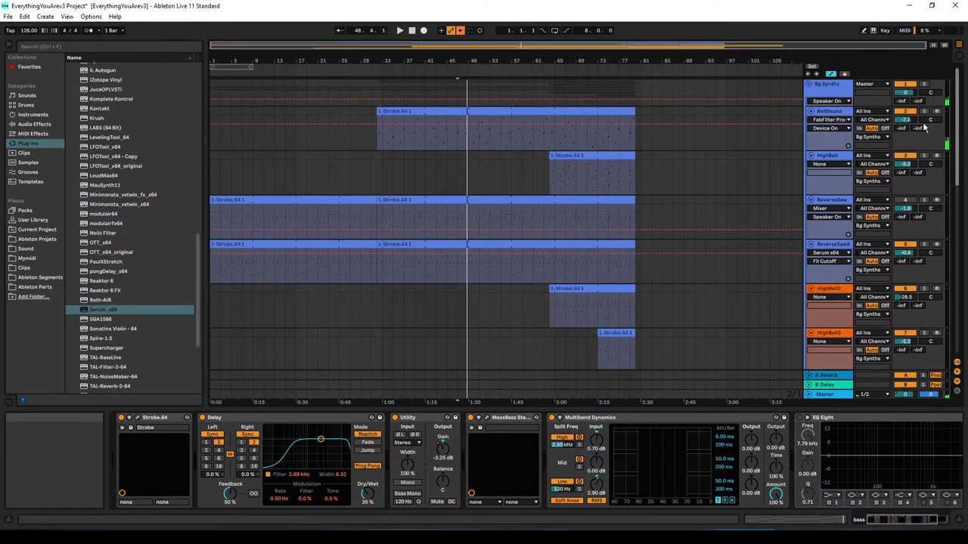
# Step: Zoom in and play the HighBell part from just before its clip near bar 63
pyautogui.click(551, 189)
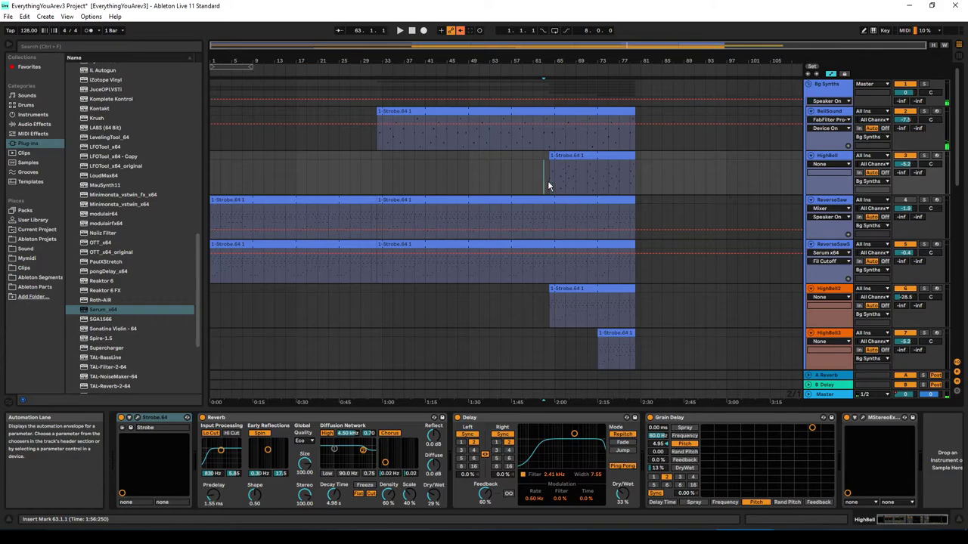
pyautogui.press('+')
pyautogui.press('+')
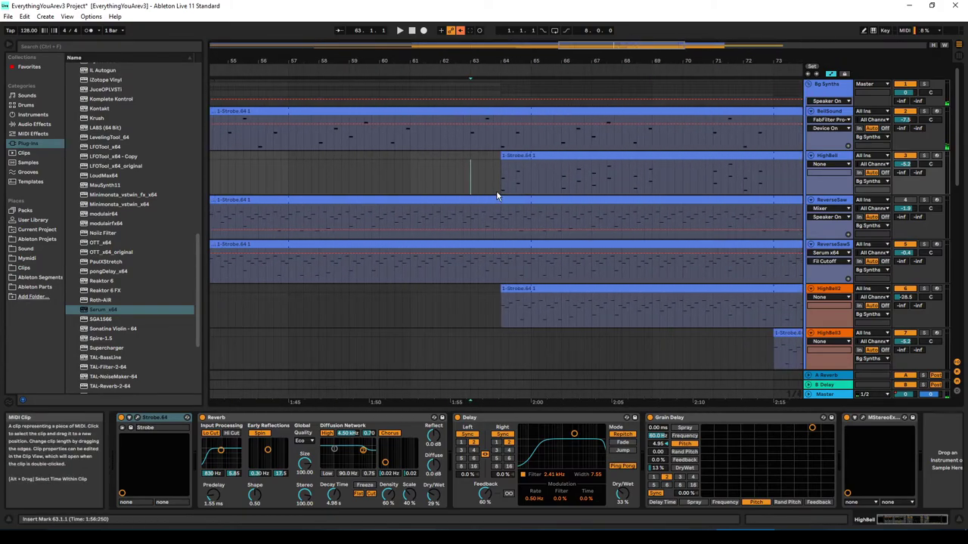
pyautogui.click(497, 189)
pyautogui.press('space')
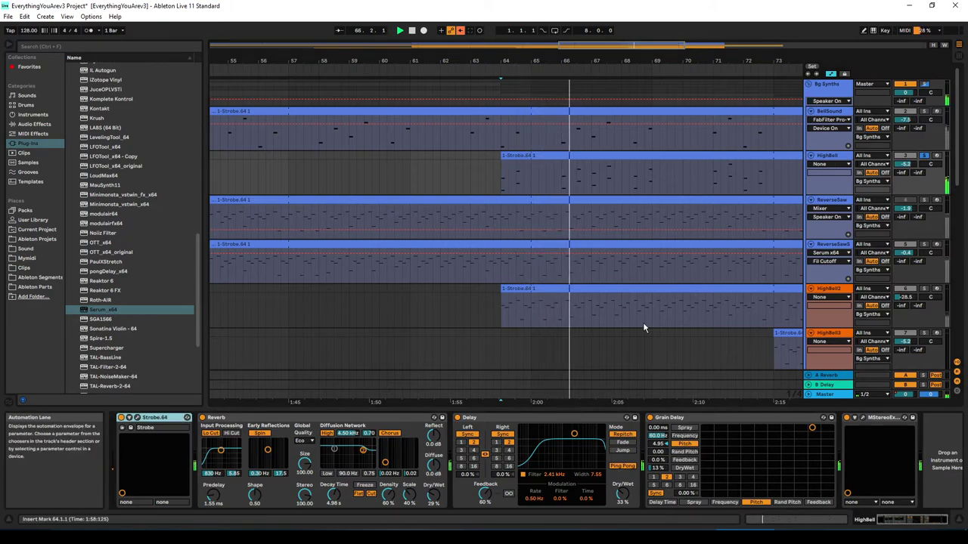
pyautogui.scroll(-5, 642, 322)
pyautogui.scroll(3, 781, 255)
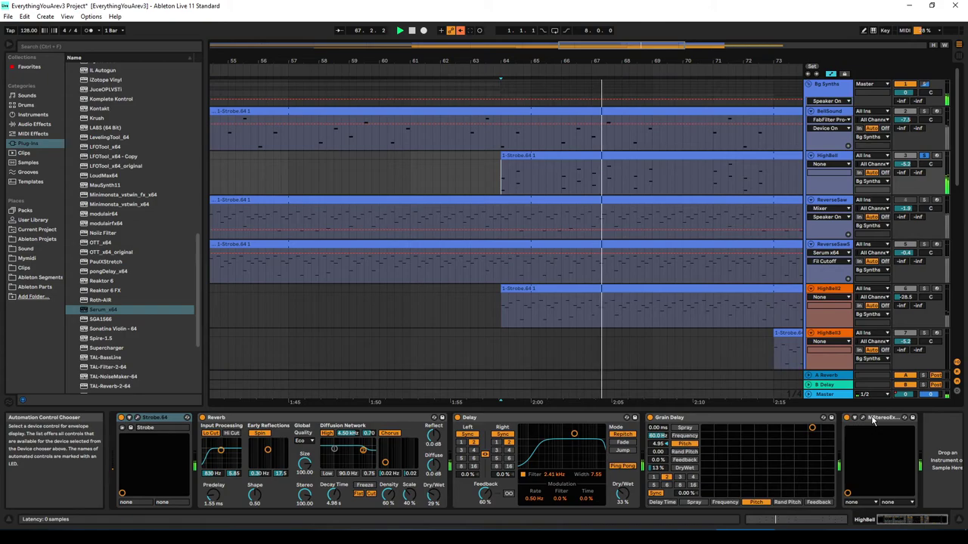
# Step: Inspect HighBell's MStereoExpander at 28% depth, close it and zoom back out
pyautogui.click(862, 419)
pyautogui.moveTo(299, 44)
pyautogui.mouseDown()
pyautogui.moveTo(378, 67)
pyautogui.moveTo(298, 34)
pyautogui.moveTo(555, 157)
pyautogui.moveTo(745, 183)
pyautogui.mouseUp()
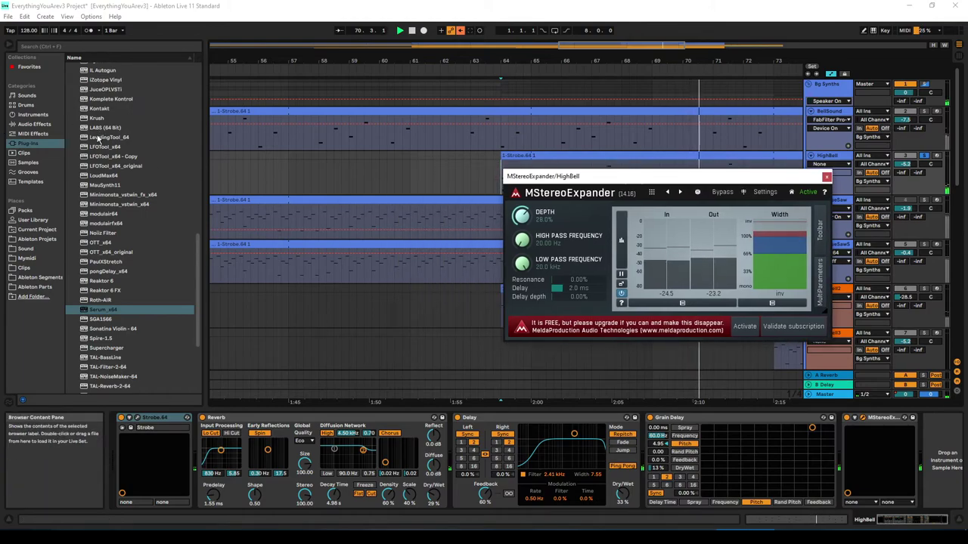
pyautogui.click(826, 177)
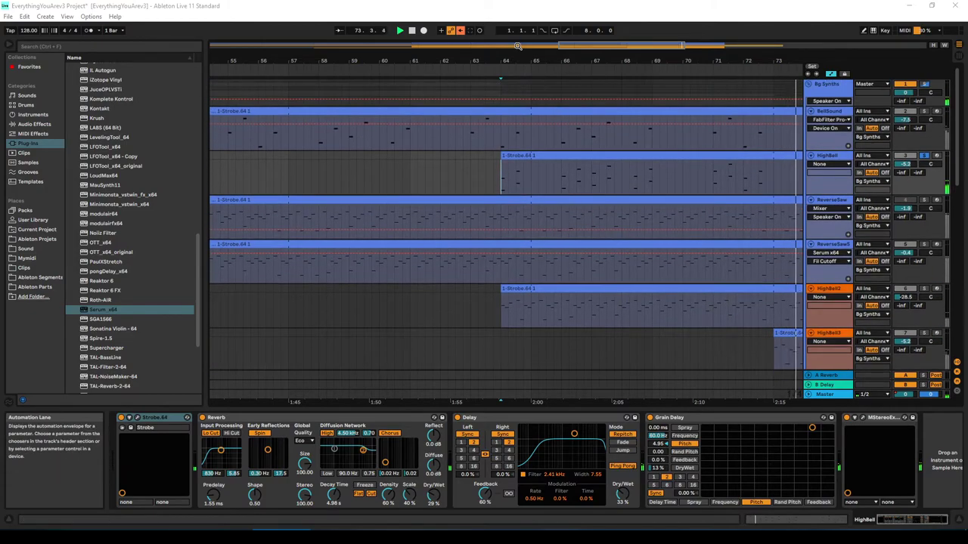
pyautogui.press('-')
pyautogui.press('-')
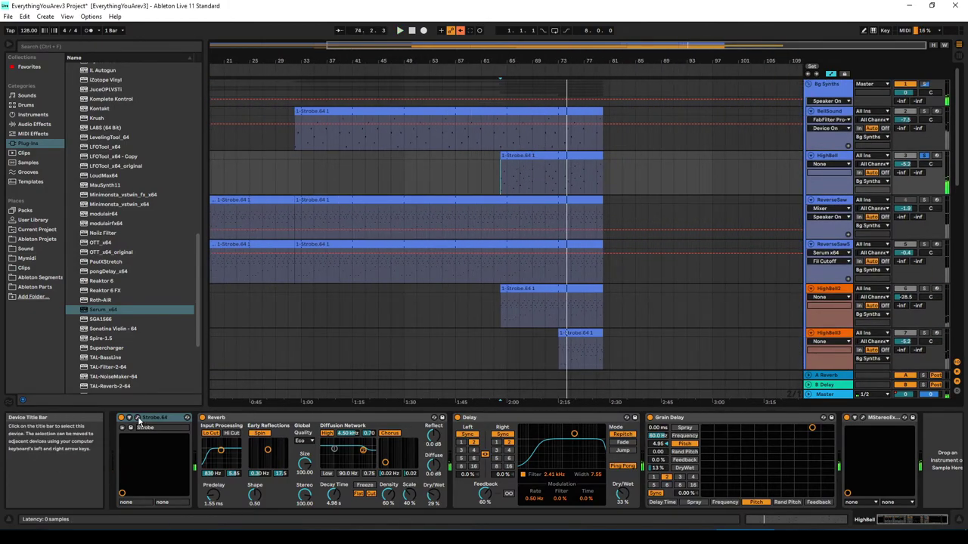
# Step: Inspect HighBell's Strobe.64 patch during playback, close it and return to bar 1
pyautogui.click(130, 417)
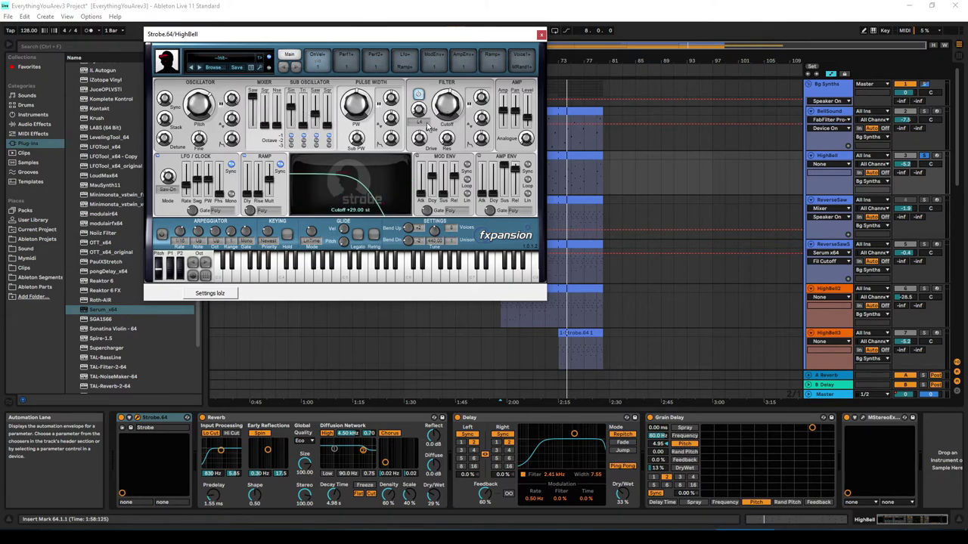
pyautogui.press('space')
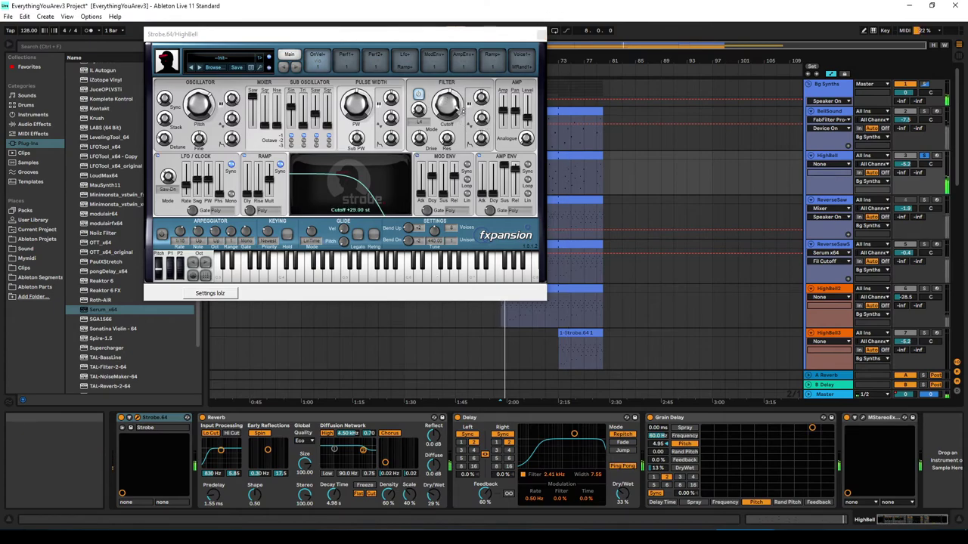
pyautogui.click(462, 109)
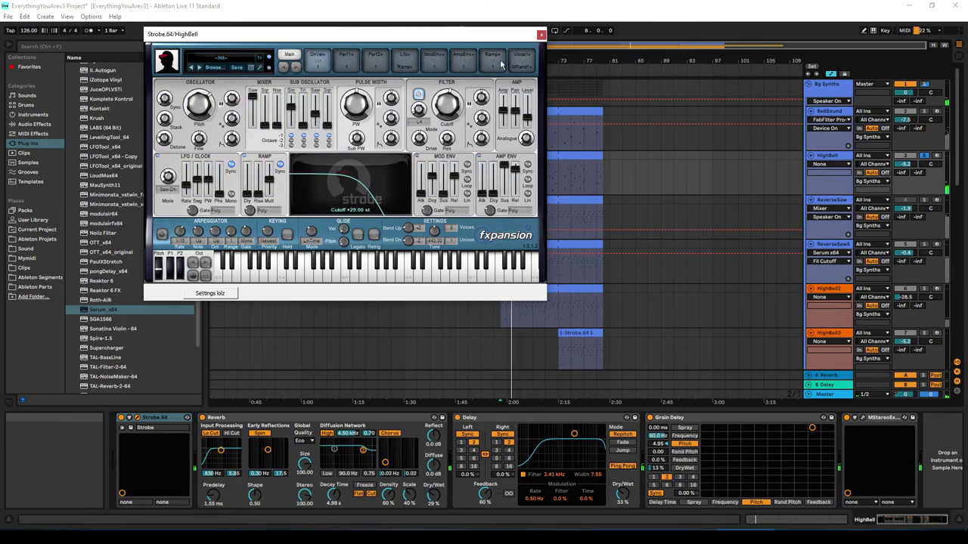
pyautogui.click(541, 35)
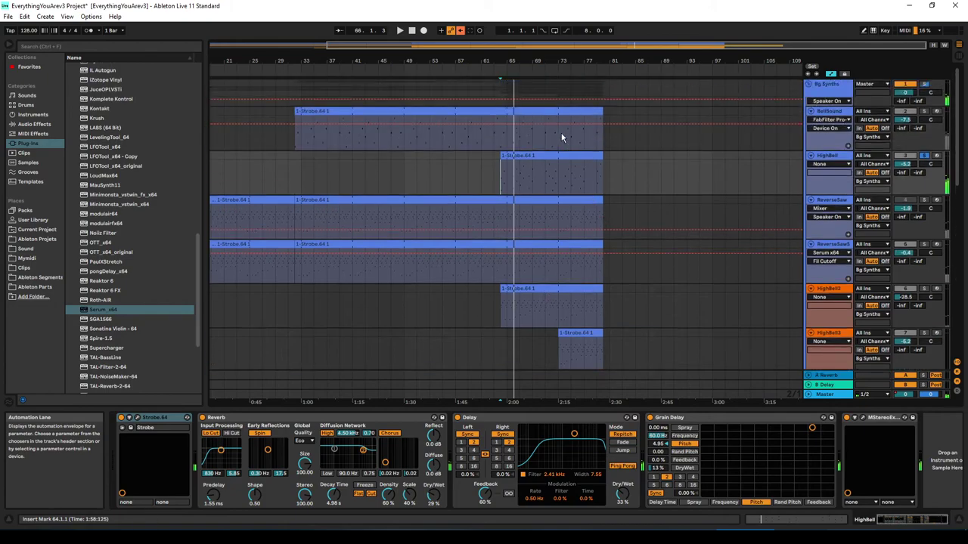
pyautogui.click(411, 31)
# Step: Restart playback from the beginning and view the ReverseSawSerum and SerumMain device chains
pyautogui.press('space')
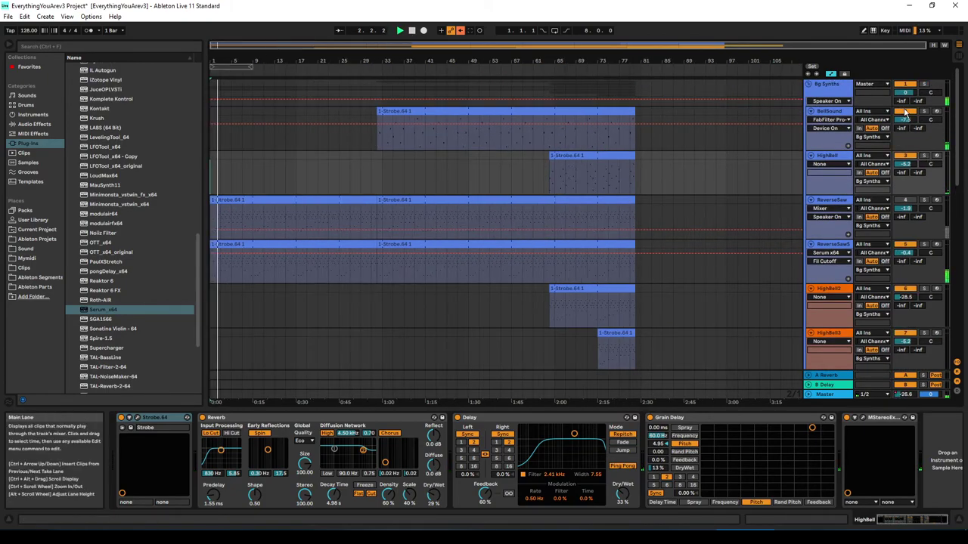
pyautogui.scroll(-1, 945, 212)
pyautogui.scroll(-5, 951, 227)
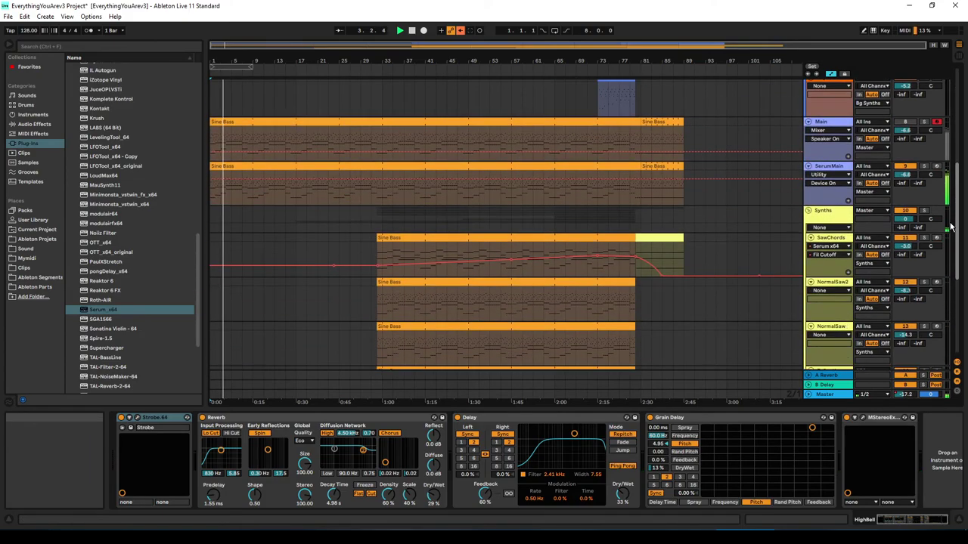
pyautogui.scroll(5, 951, 226)
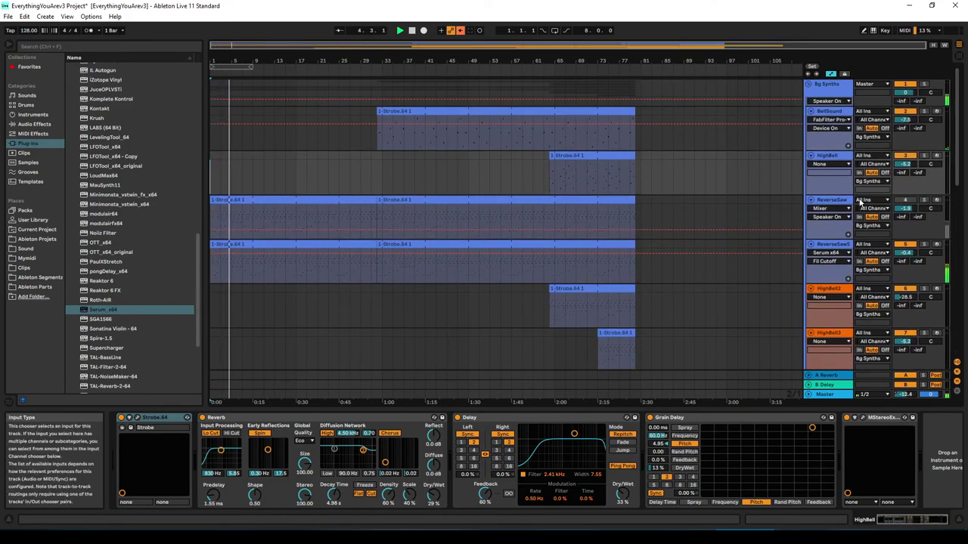
pyautogui.click(827, 244)
pyautogui.scroll(-5, 768, 226)
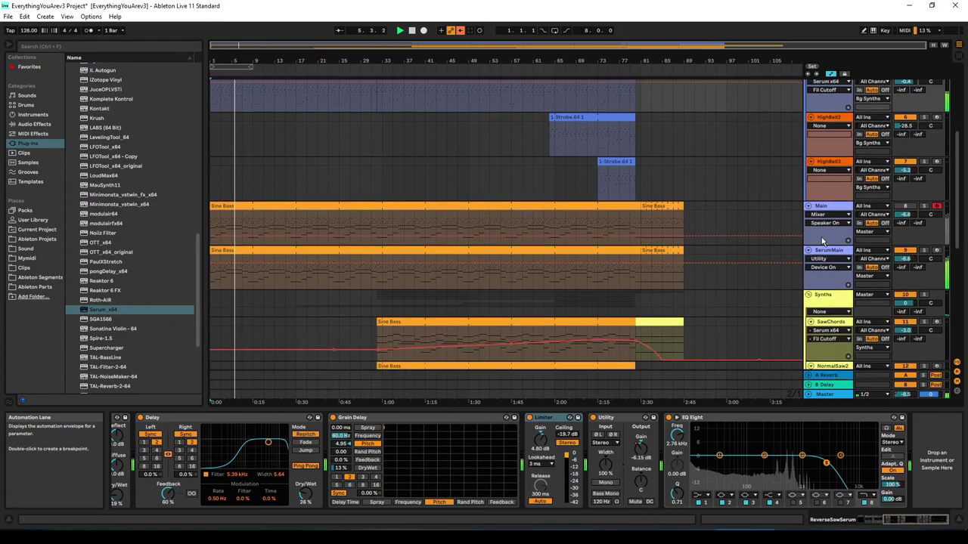
pyautogui.click(824, 243)
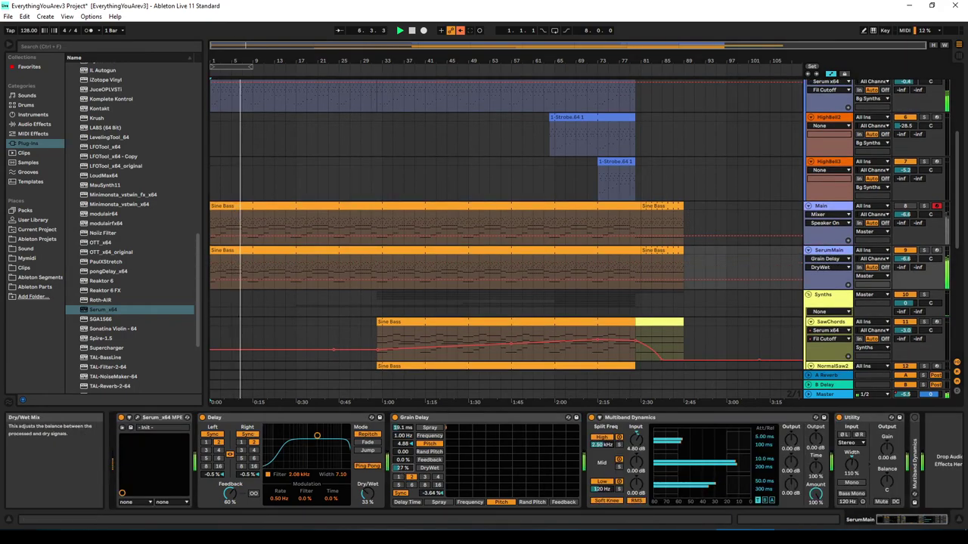
# Step: Check the Main track's Strobe.64 patch, then open ReverseSawSerum's Serum editor
pyautogui.click(824, 206)
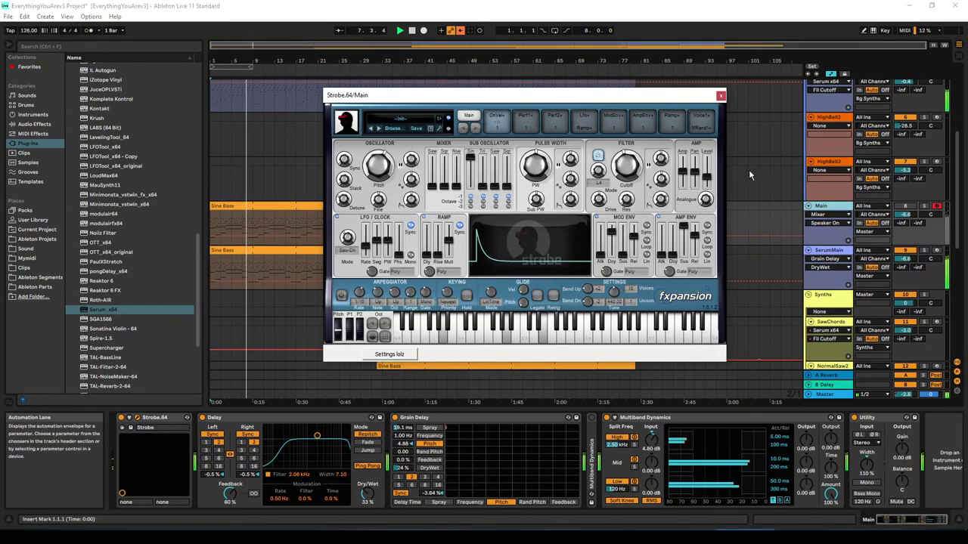
pyautogui.click(721, 96)
pyautogui.click(832, 256)
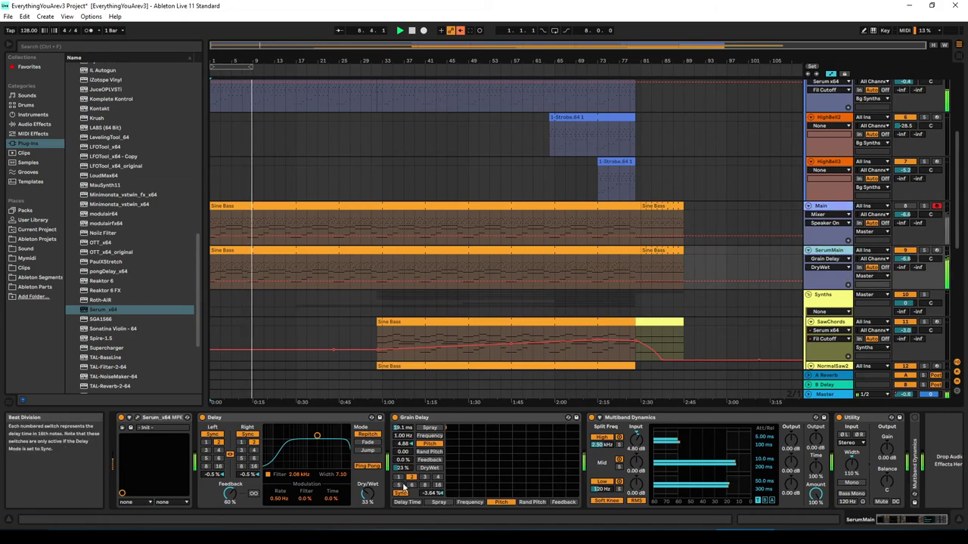
pyautogui.scroll(2, 830, 234)
pyautogui.scroll(3, 830, 235)
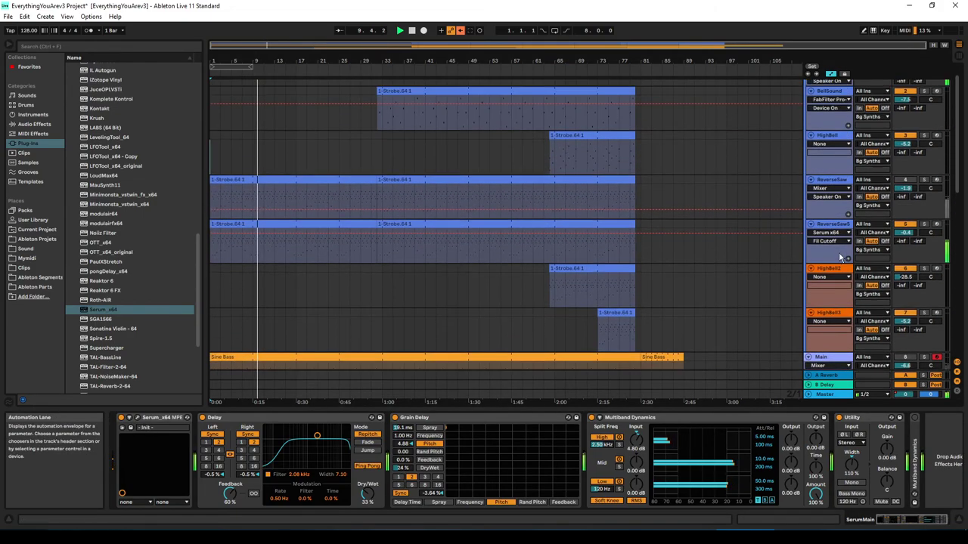
pyautogui.click(830, 235)
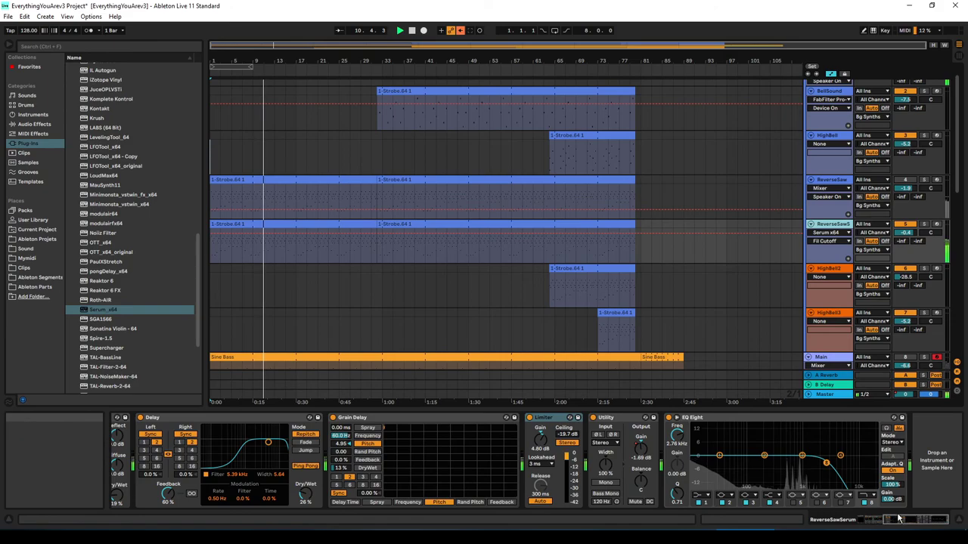
pyautogui.click(121, 428)
pyautogui.moveTo(717, 261)
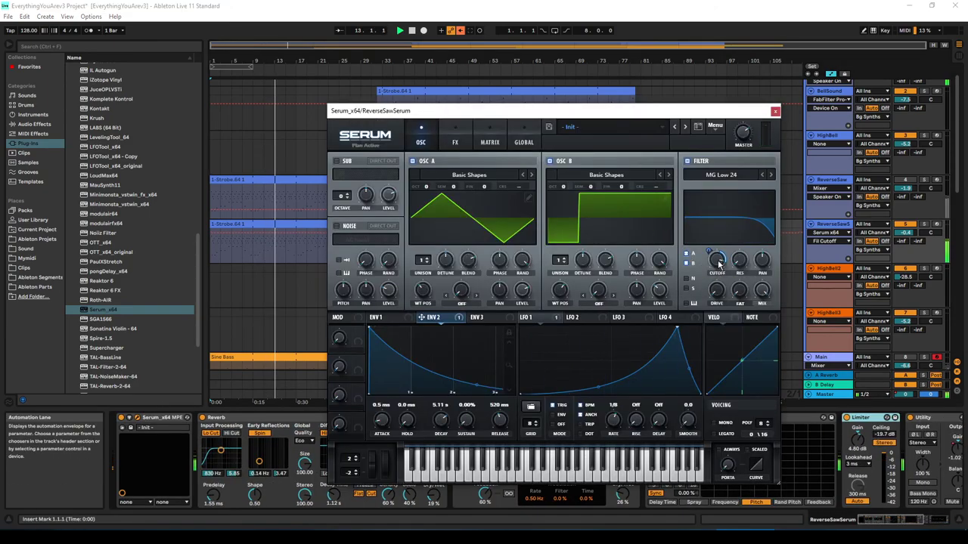
# Step: Close the ReverseSawSerum Serum editor and save the Live Set
pyautogui.click(774, 112)
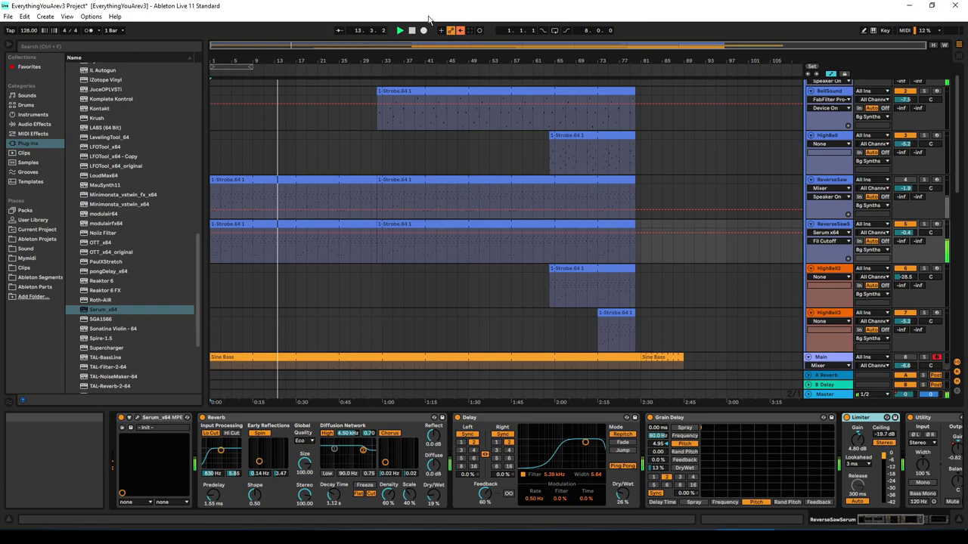
pyautogui.click(6, 16)
pyautogui.click(461, 32)
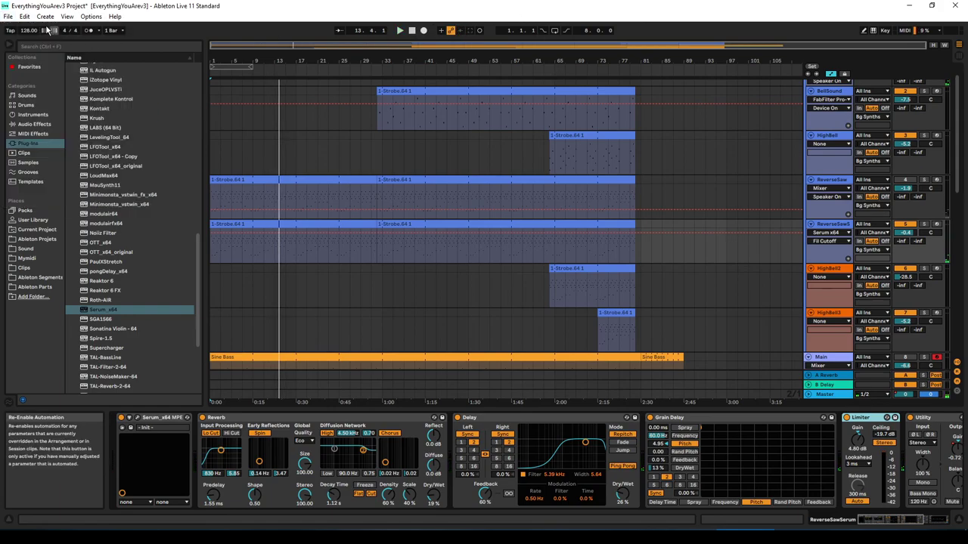
pyautogui.click(8, 17)
pyautogui.click(30, 104)
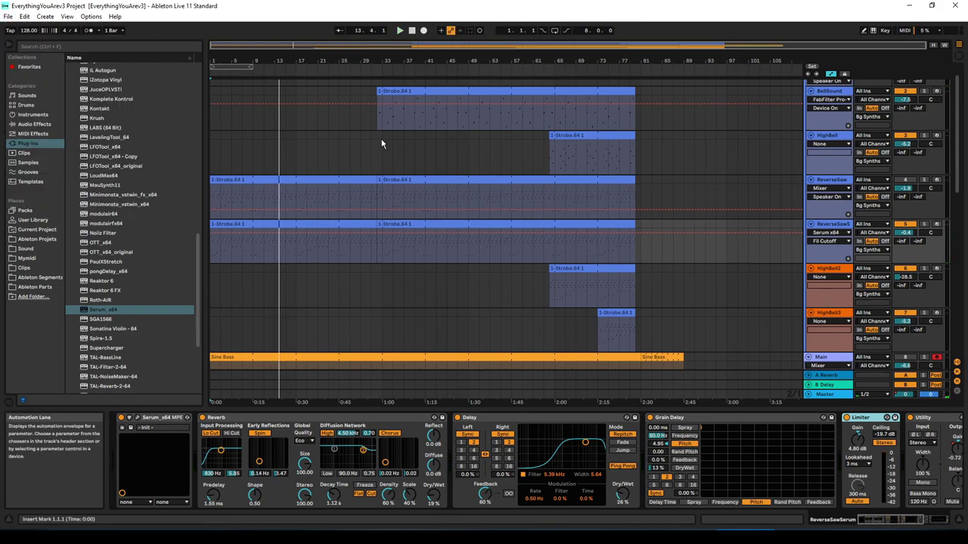